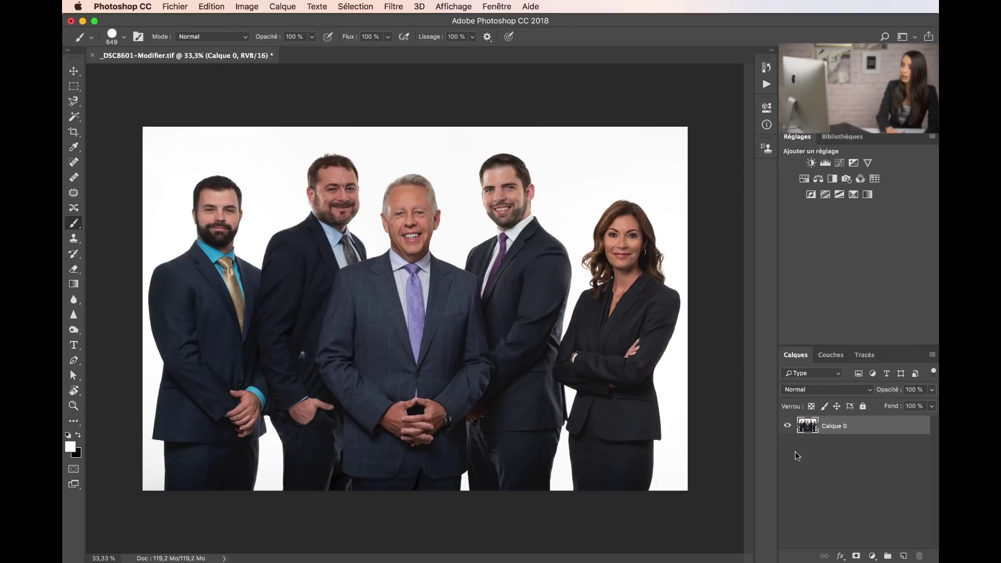
- Create a new layer named "arrière-plan" and place it below Calque 0
key(super+shift+n)
text(arrière-plan)
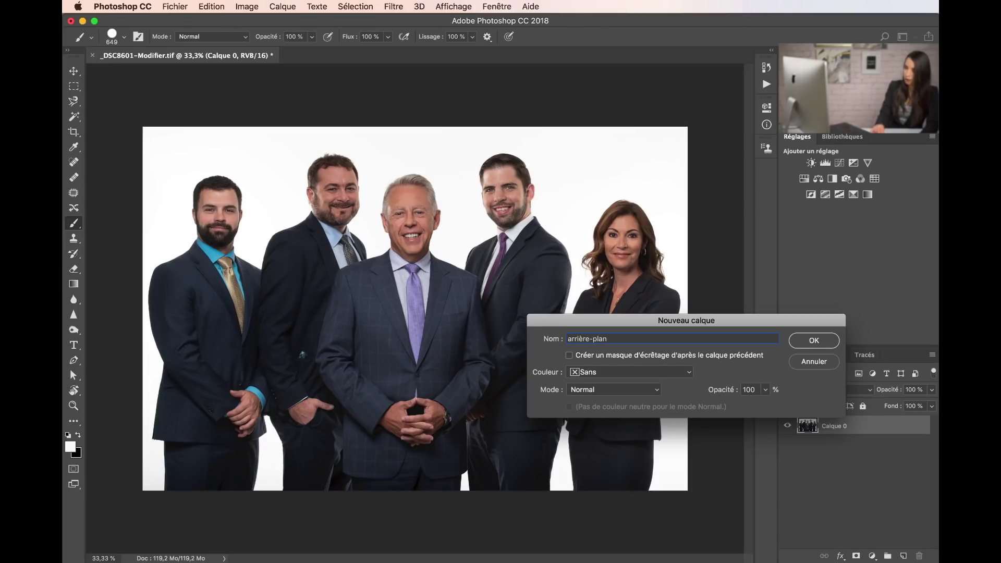
key(Return)
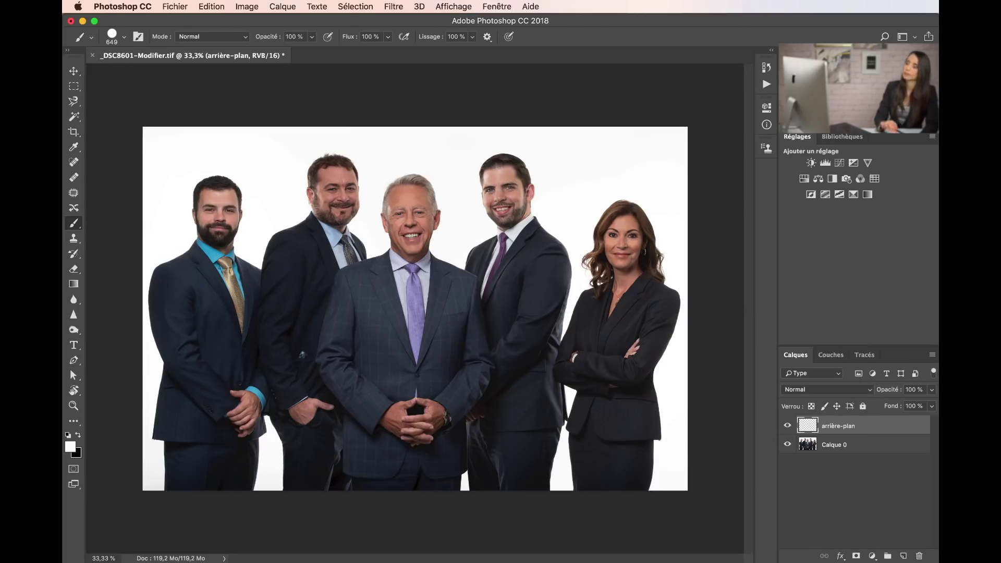
drag(857, 426, 855, 459)
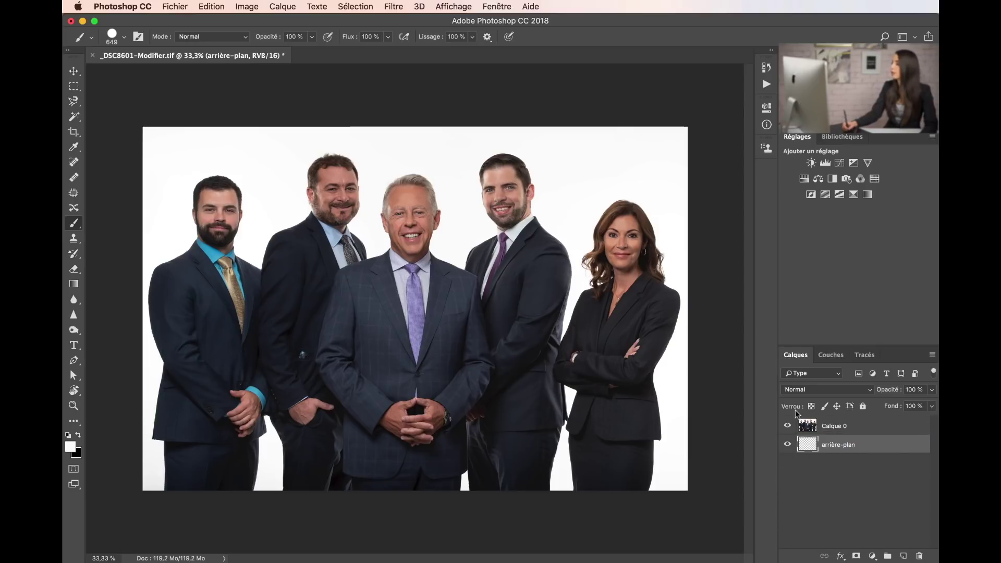
- Select the white studio background on Calque 0 with Plage de couleurs at tolerance 37 and hide it with a layer mask
click(860, 427)
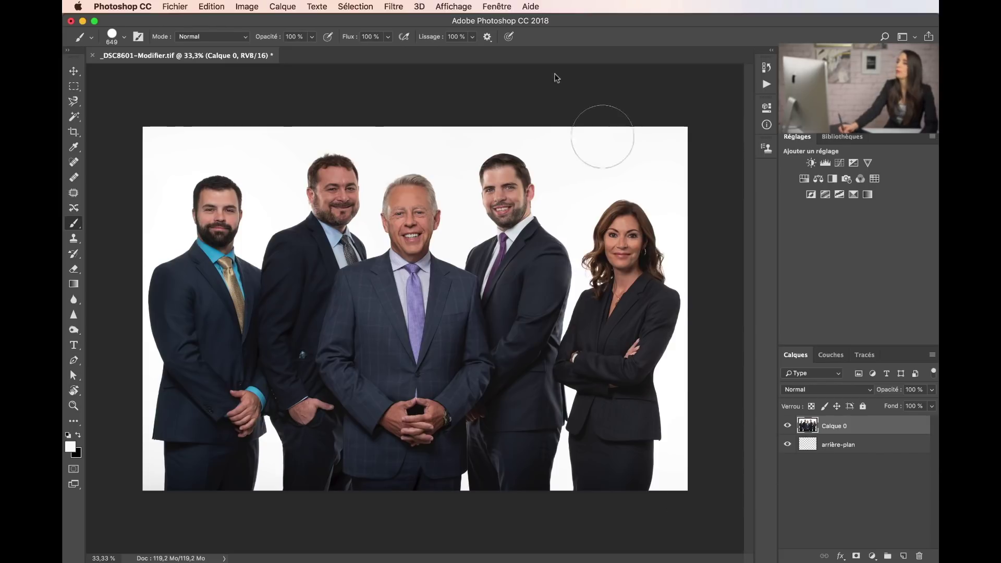
click(354, 5)
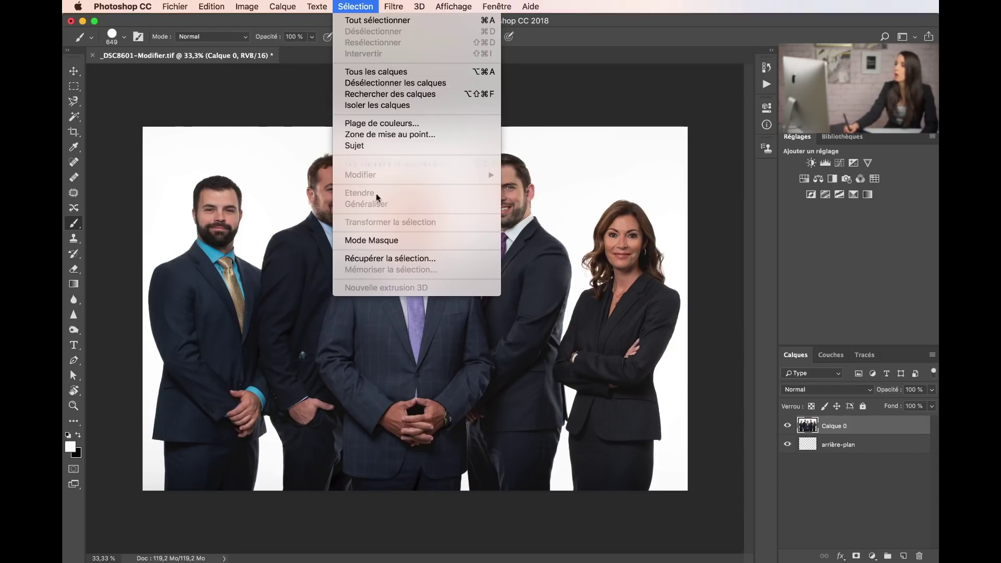
click(412, 124)
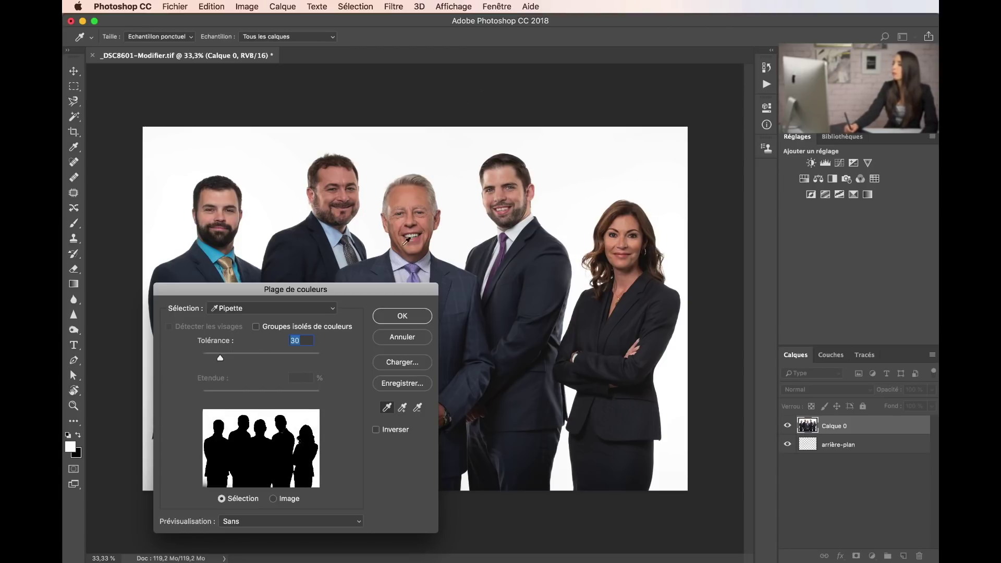
mouse_move(219, 357)
mouse_down()
mouse_move(233, 360)
mouse_move(202, 361)
mouse_move(236, 369)
mouse_move(224, 367)
mouse_up()
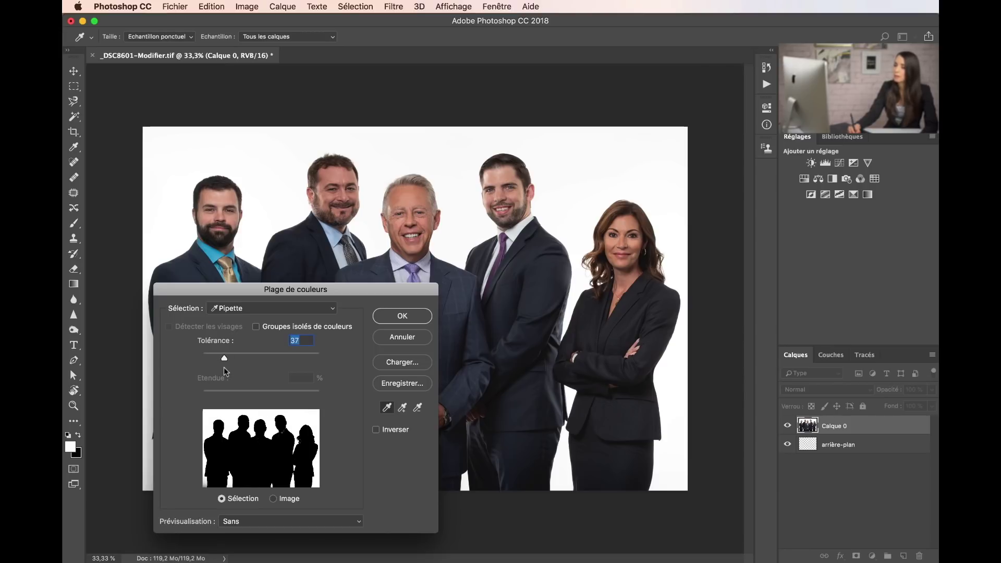
click(392, 322)
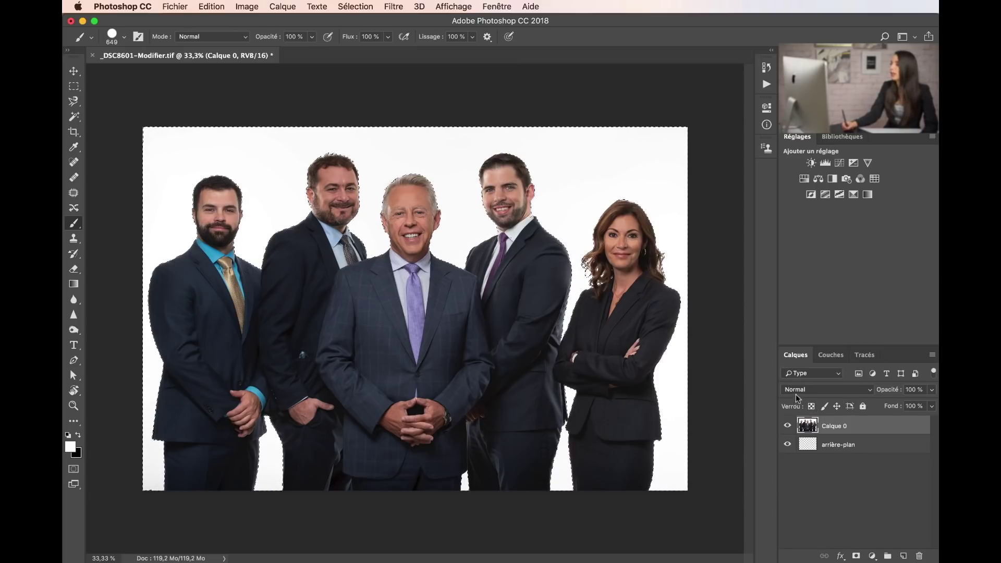
click(855, 557)
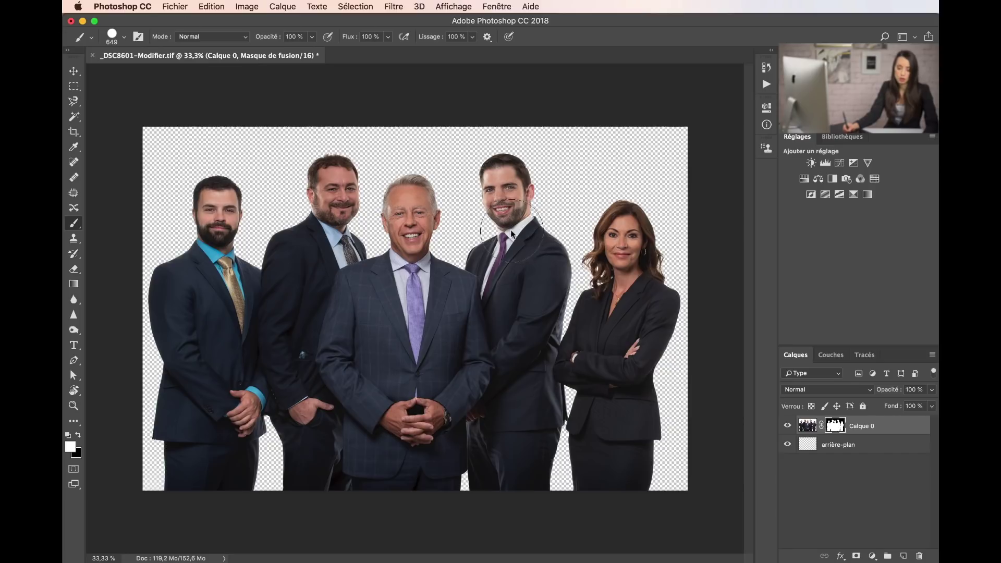
- Display the Calque 0 mask and paint white over the grey patches on the collars and shirts of the two men
key(z)
mouse_move(488, 241)
mouse_down()
mouse_move(564, 245)
mouse_move(610, 287)
mouse_up()
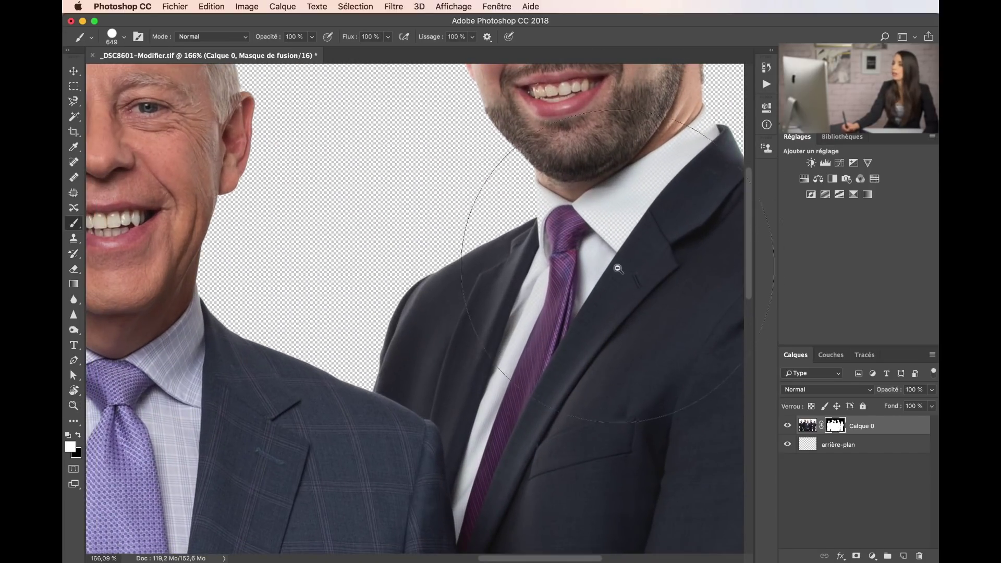
key(z)
mouse_move(609, 287)
mouse_down()
mouse_move(532, 285)
mouse_move(558, 290)
mouse_up()
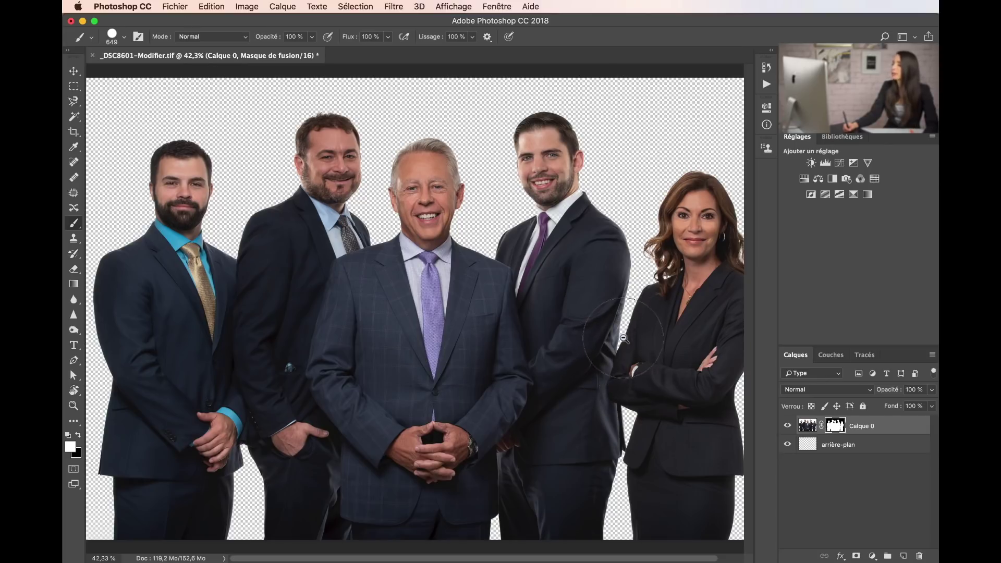
drag(581, 313, 551, 316)
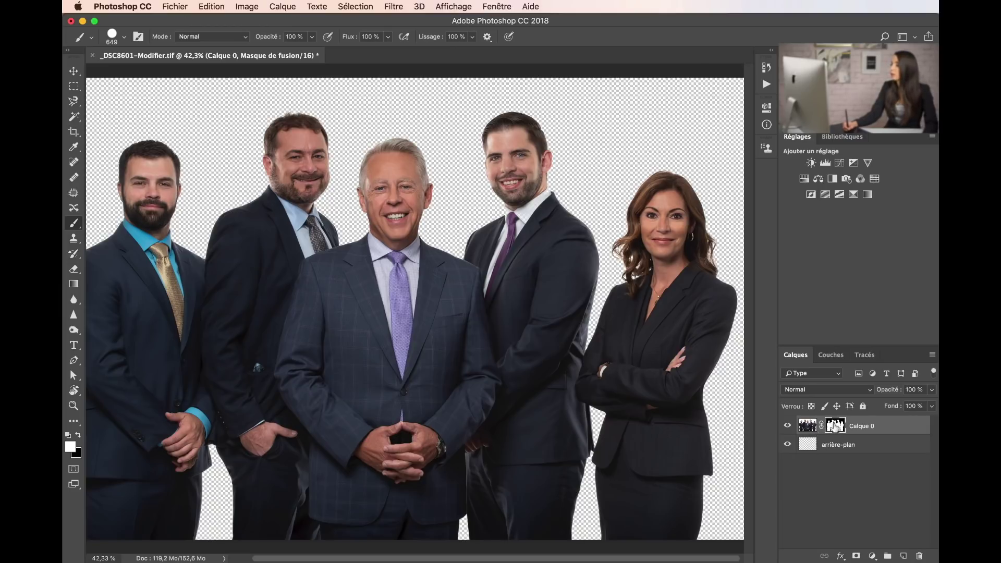
alt+click(834, 427)
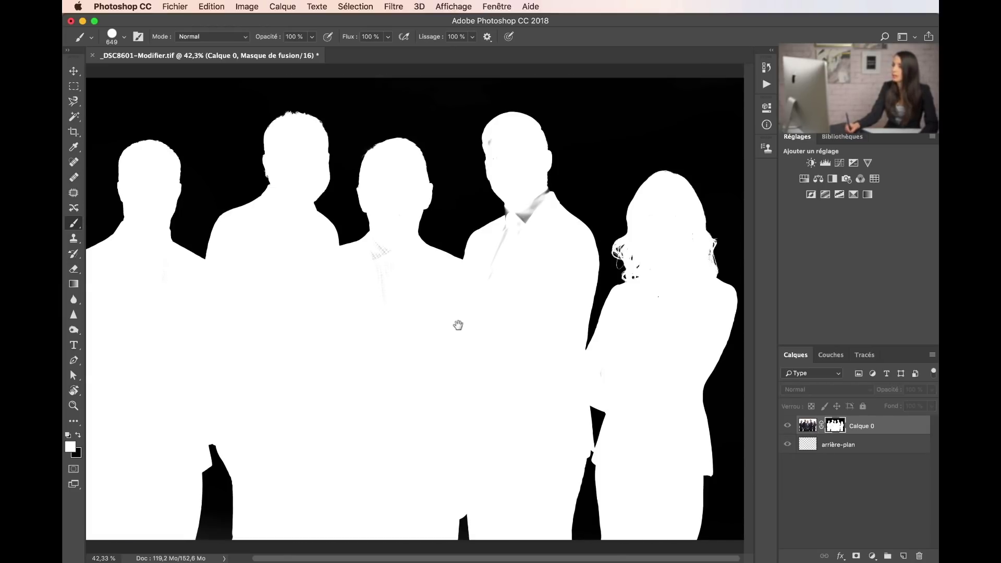
drag(455, 324, 515, 328)
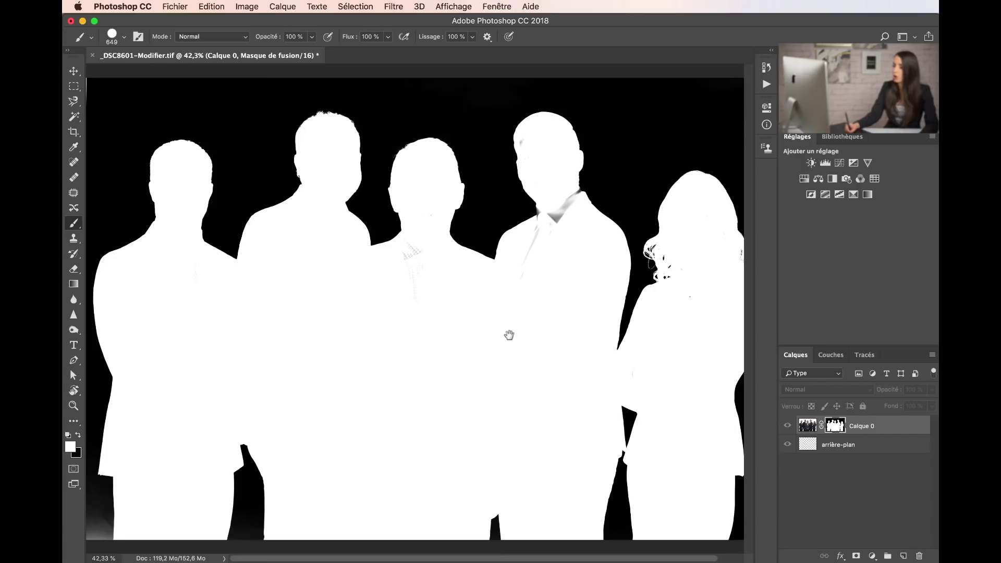
alt+super+click(542, 330)
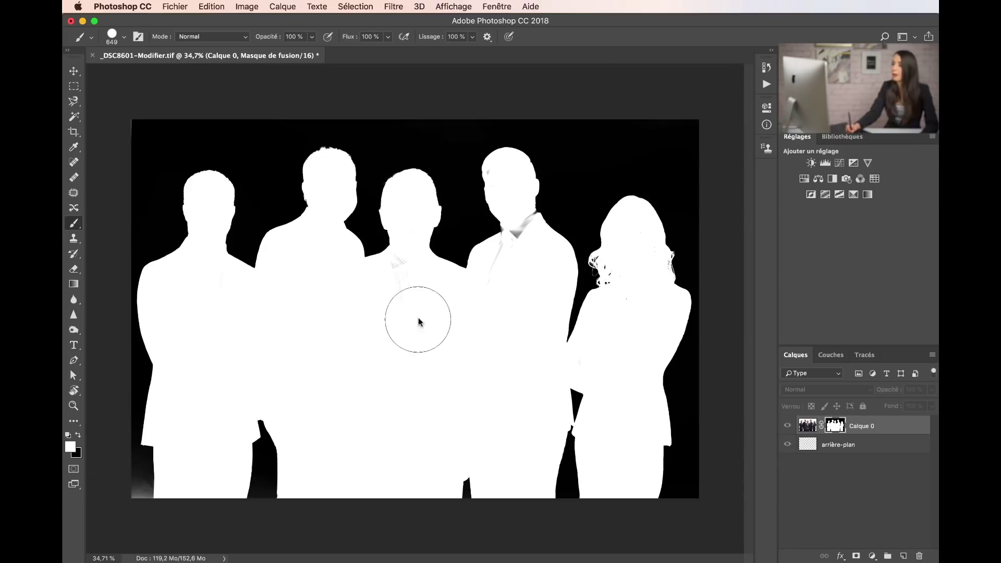
drag(405, 293, 402, 273)
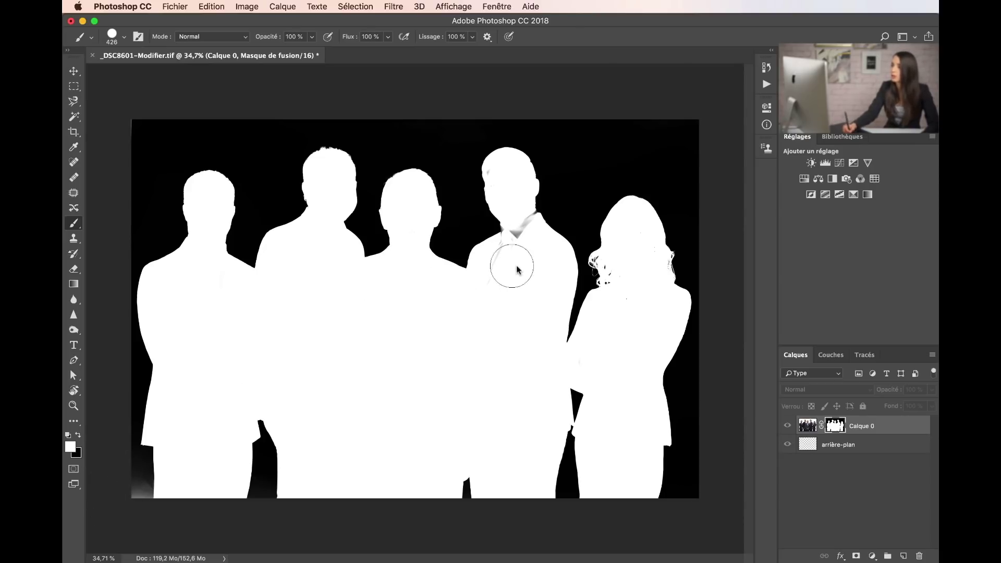
drag(518, 261, 512, 236)
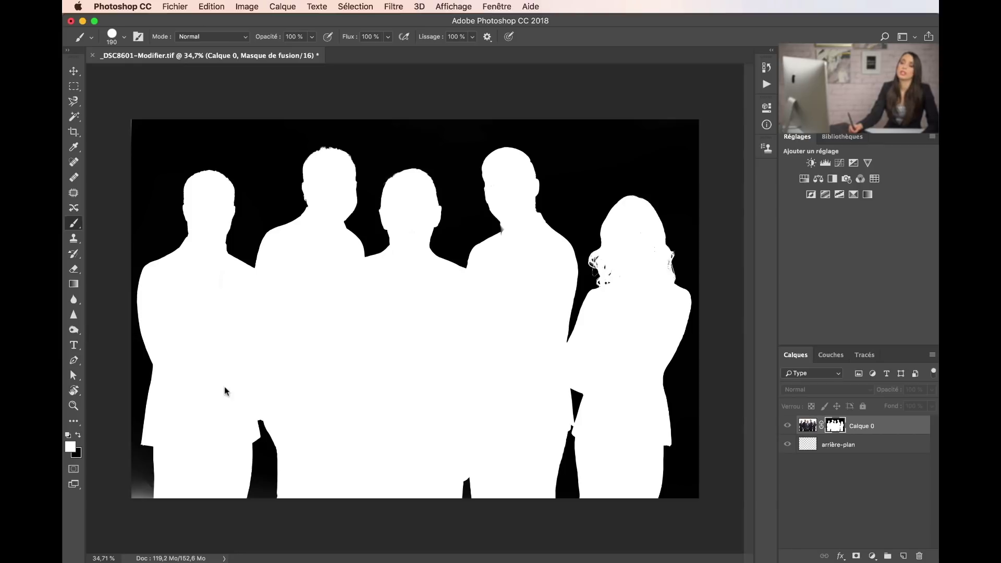
- Darken the grey patch in the mask's lower-left corner using the Densité + tool with Tons foncés at 50 % exposure
click(80, 336)
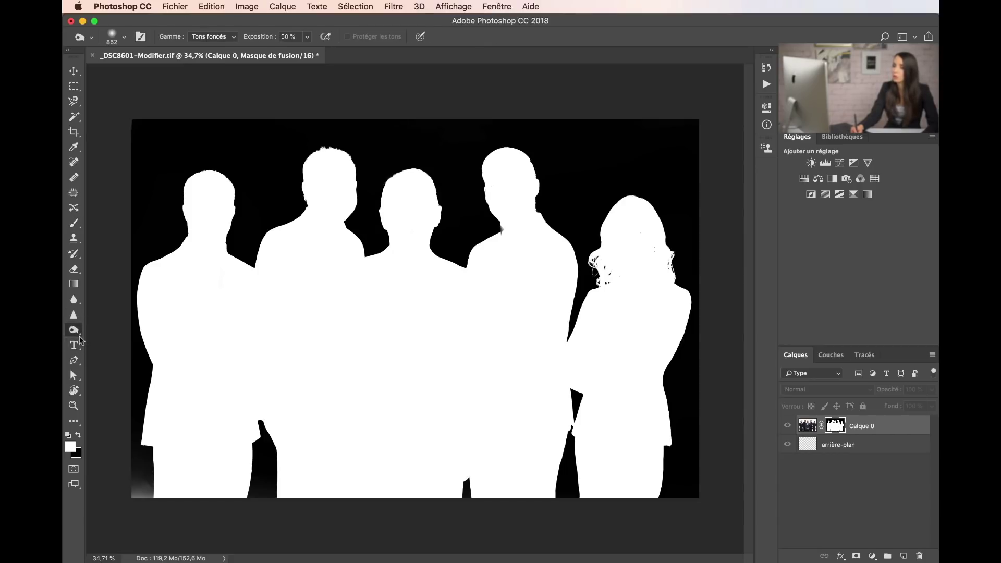
click(77, 329)
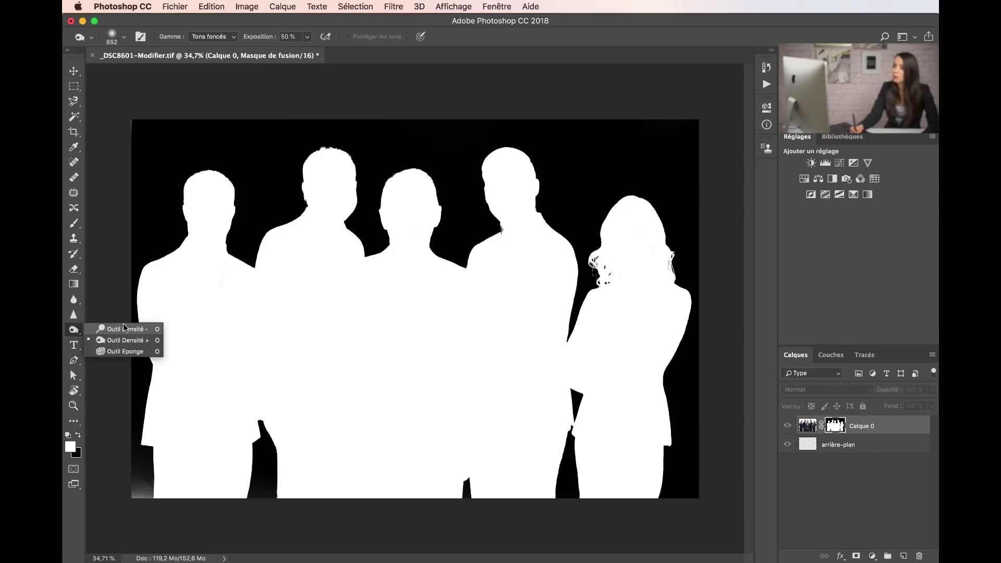
click(148, 341)
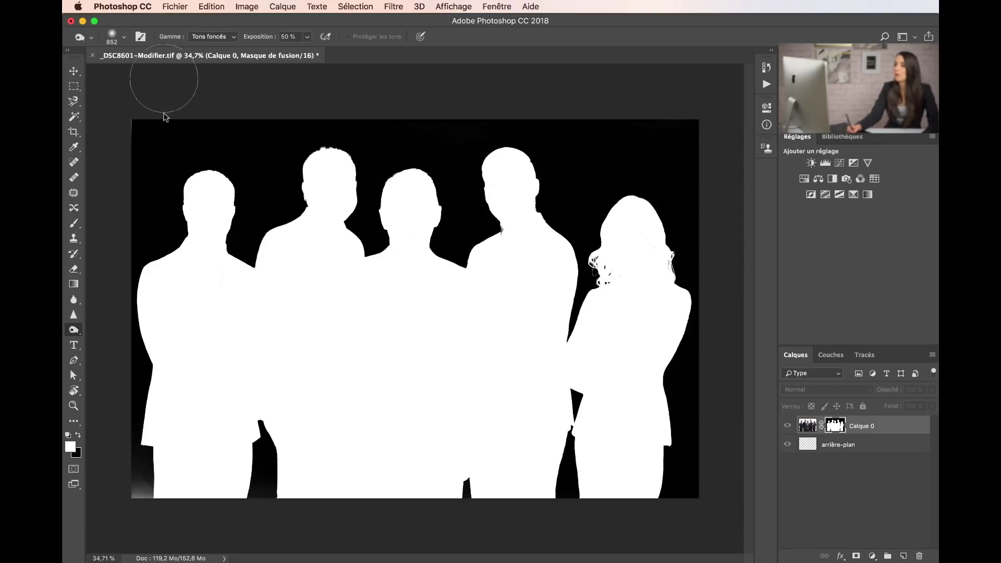
mouse_move(151, 510)
mouse_down()
mouse_move(136, 483)
mouse_move(159, 491)
mouse_move(223, 451)
mouse_move(139, 485)
mouse_move(104, 411)
mouse_move(151, 351)
mouse_move(115, 486)
mouse_move(139, 487)
mouse_move(144, 510)
mouse_move(125, 497)
mouse_move(133, 511)
mouse_move(160, 503)
mouse_move(140, 458)
mouse_move(132, 494)
mouse_up()
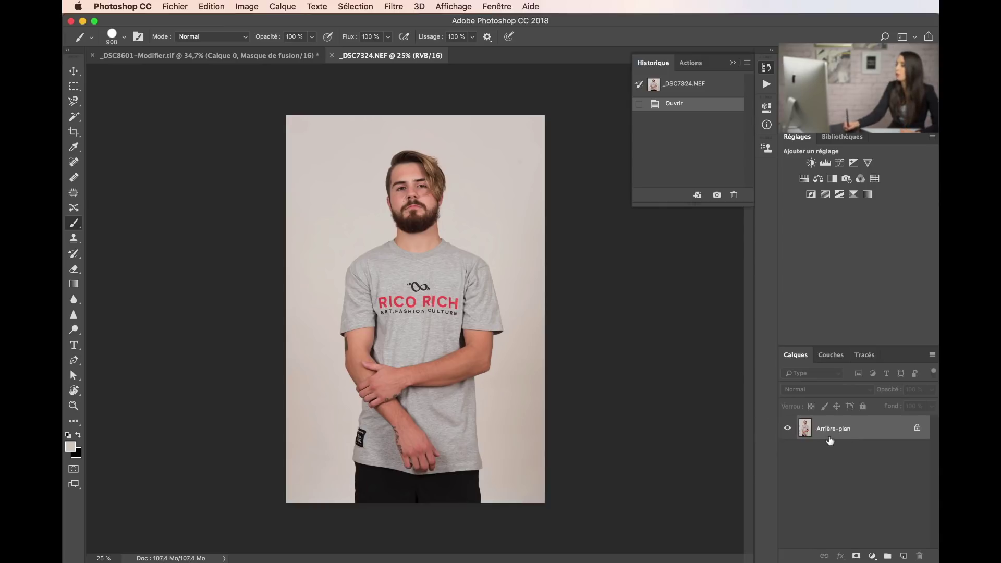
- Convert the locked background of _DSC7324.NEF to the normal layer Calque 0 and add a layer named "arrière-plan" beneath it
double_click(858, 430)
click(805, 342)
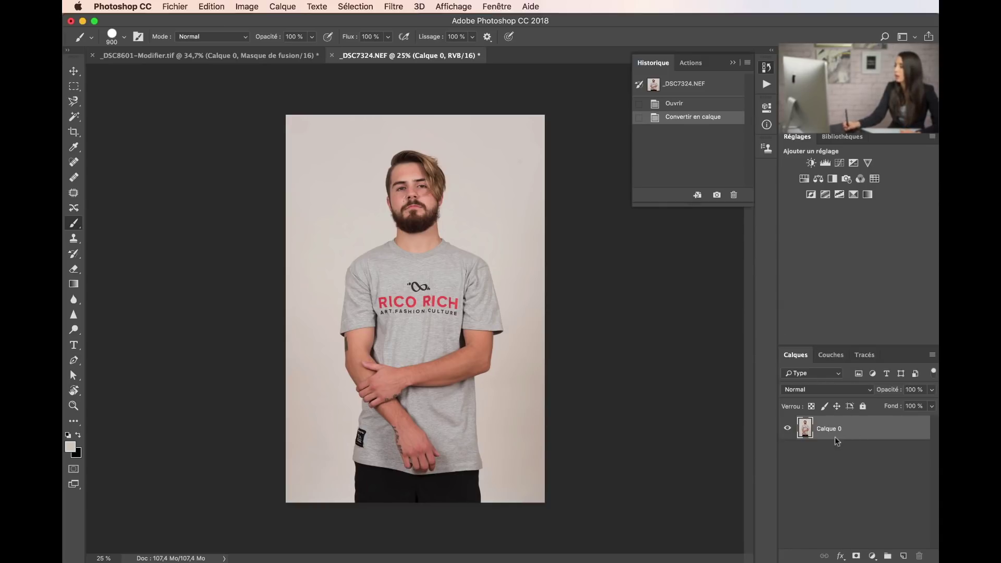
key(super+shift+n)
text(arrière-plan)
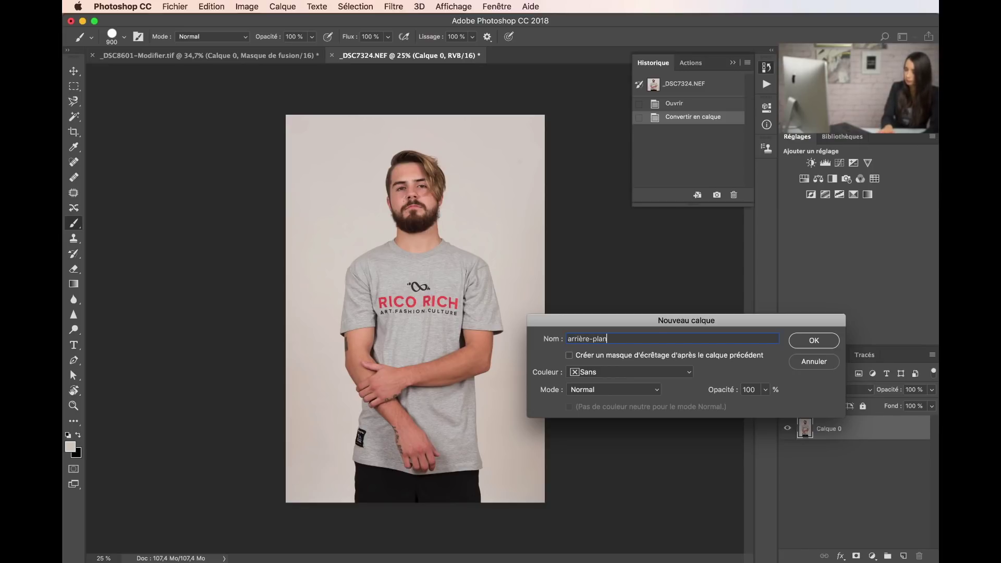
key(Return)
drag(847, 453, 863, 425)
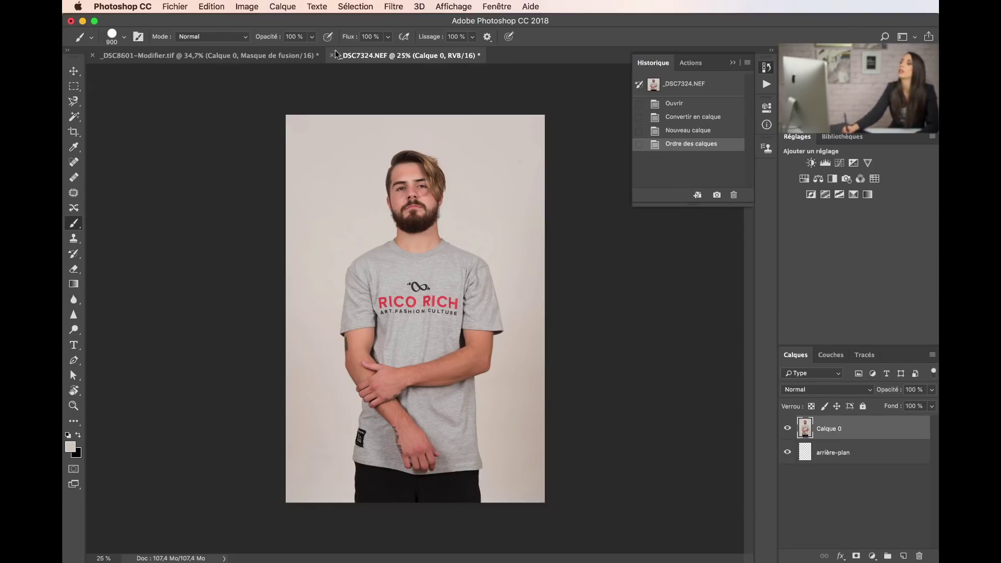
- Open the Plage de couleurs selection for Calque 0
click(228, 9)
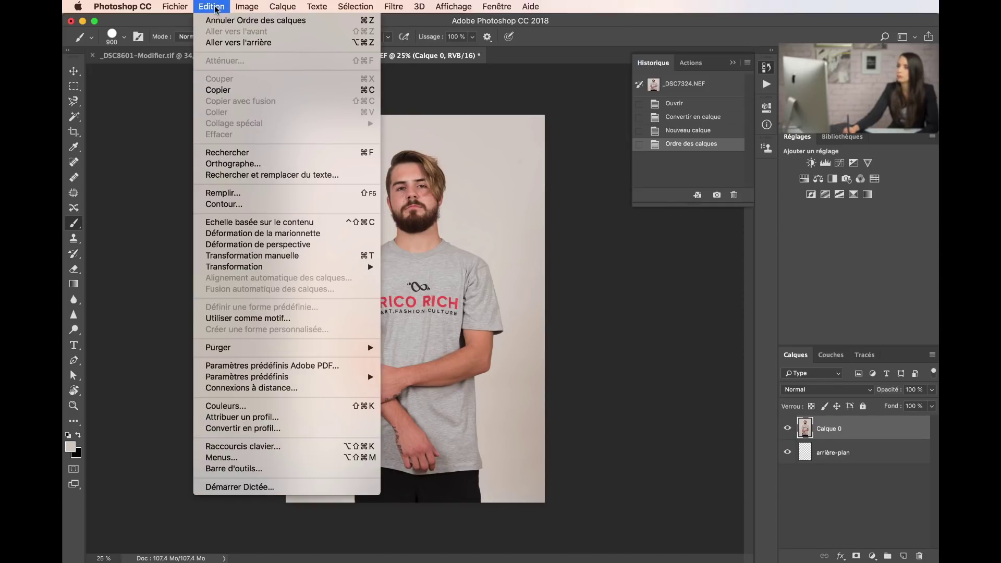
mouse_move(242, 3)
mouse_move(355, 6)
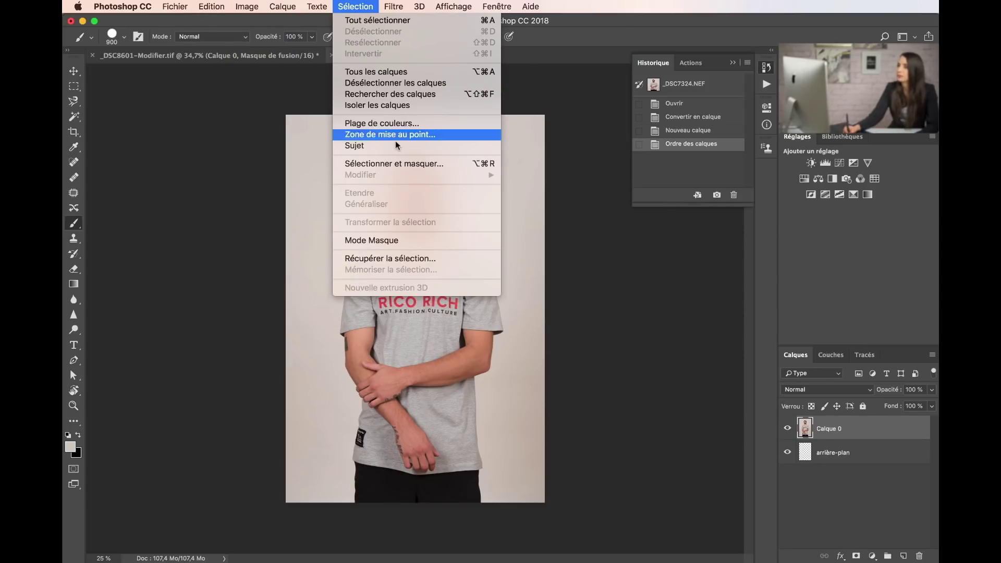
click(403, 125)
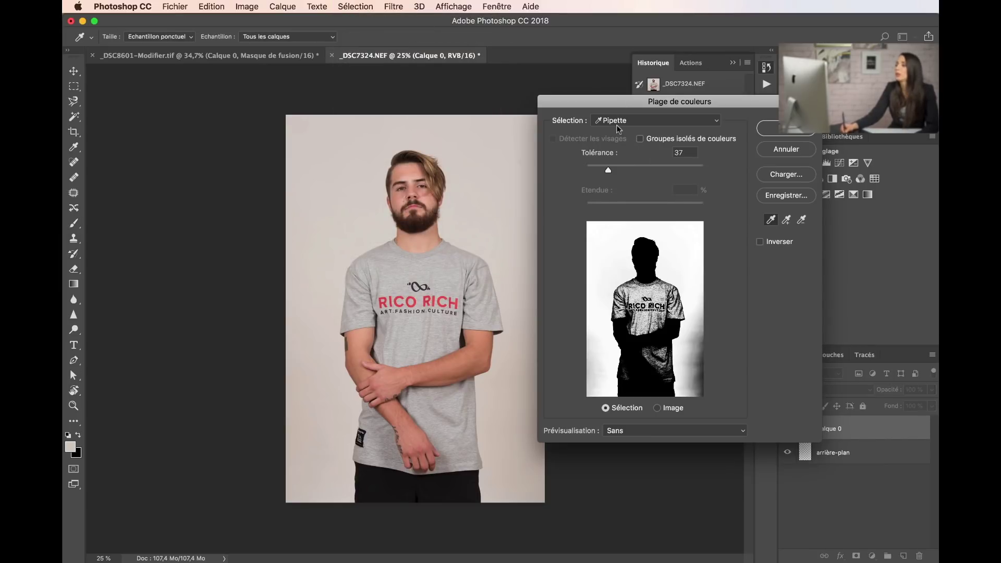
- Try sampling different tones of the beige backdrop around the man with the Pipette in the selection preview
click(686, 341)
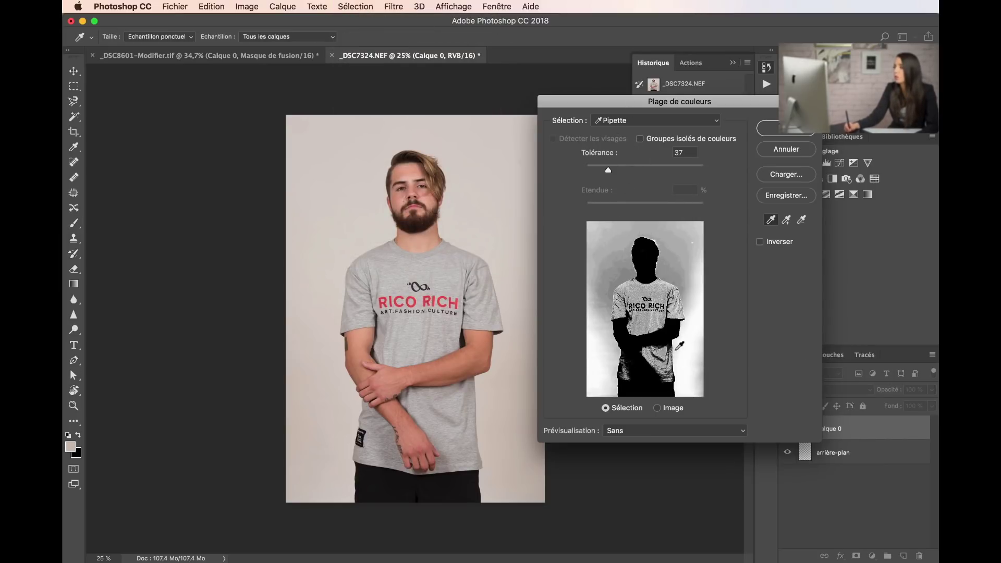
drag(592, 322, 683, 316)
drag(608, 262, 700, 267)
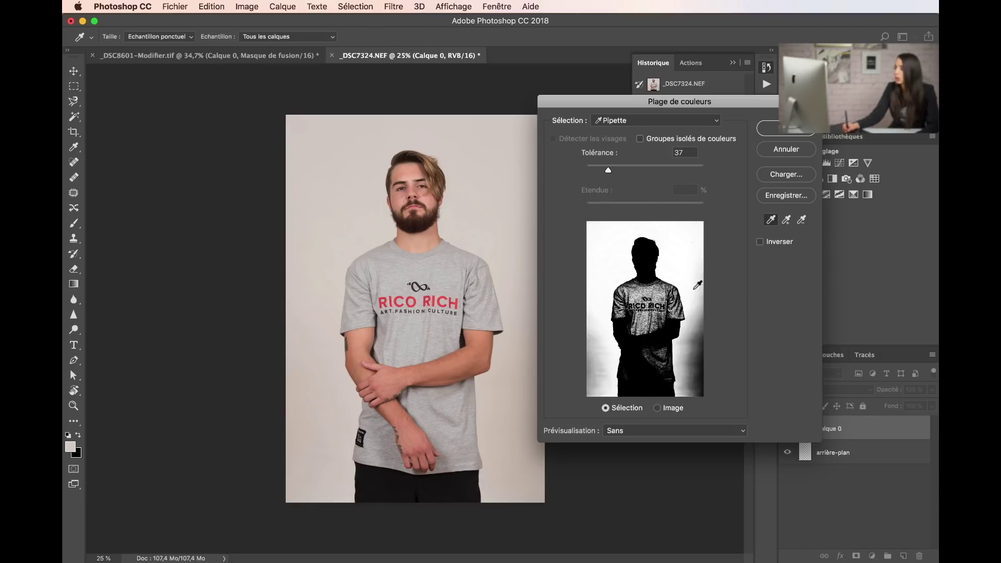
drag(611, 269, 663, 263)
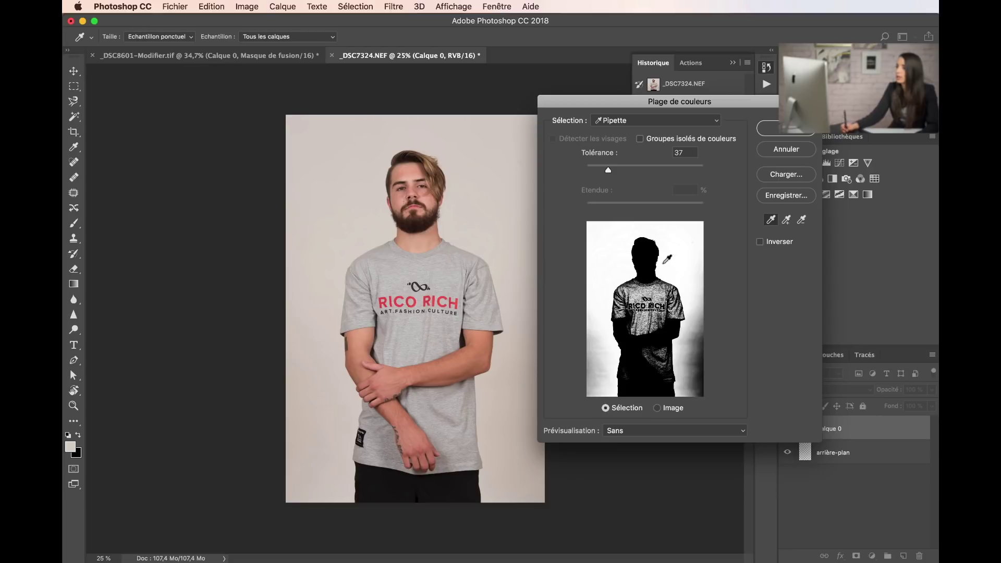
- Select the image's Tons clairs by colour range, with tolerance 4 % and range (Gamme) 199
click(636, 123)
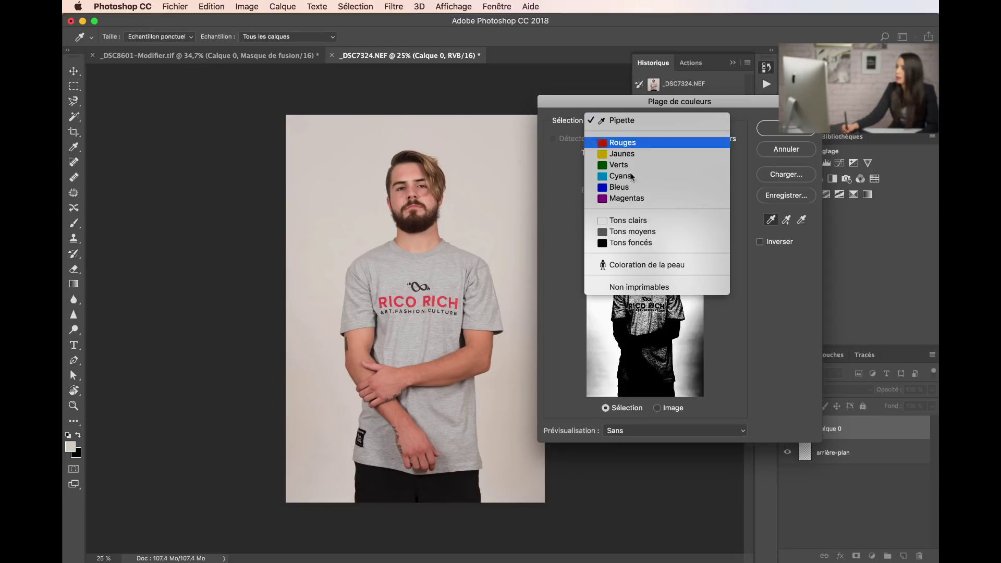
click(652, 224)
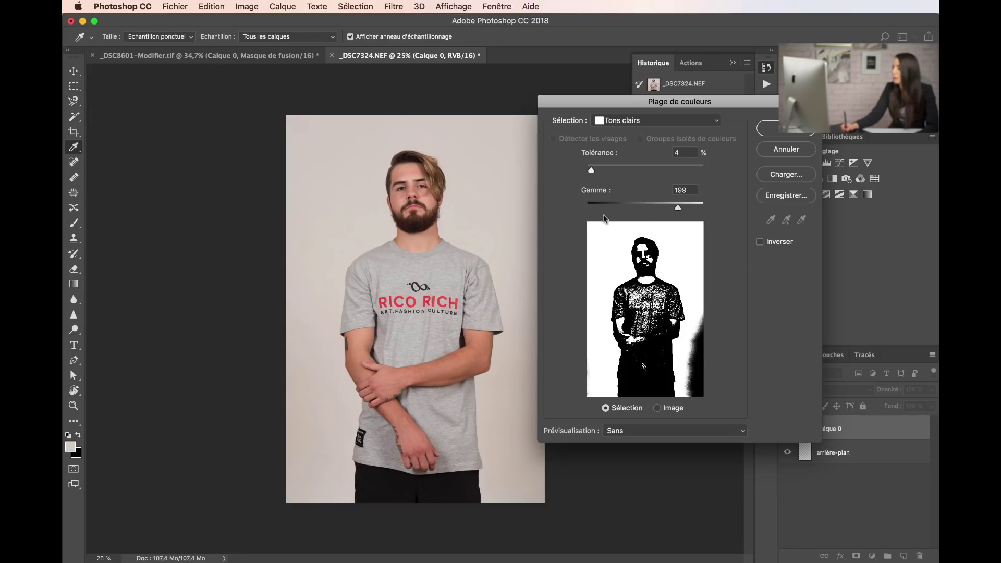
click(775, 130)
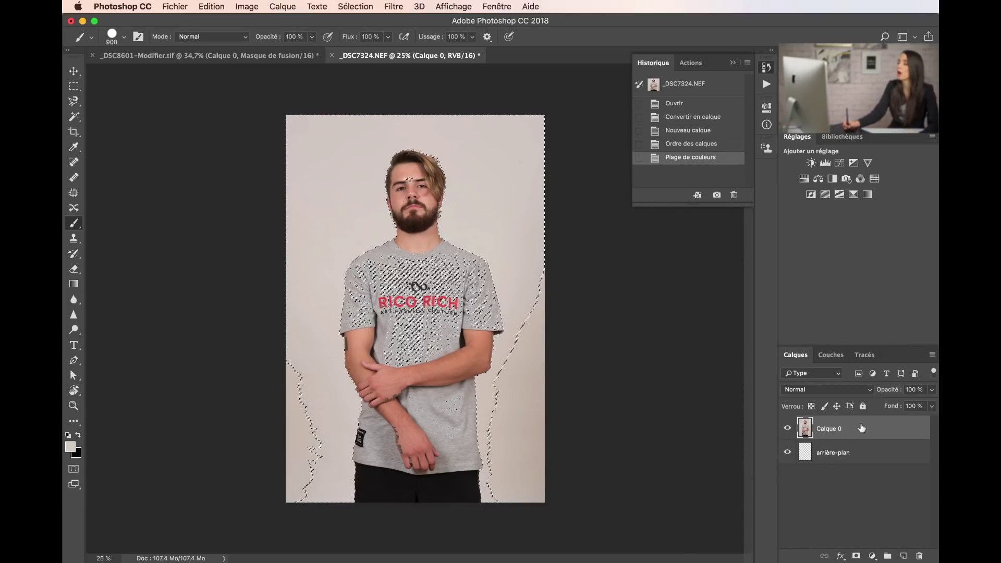
- Add a layer mask to Calque 0 that hides the selected light tones, and display the mask on its own
click(856, 556)
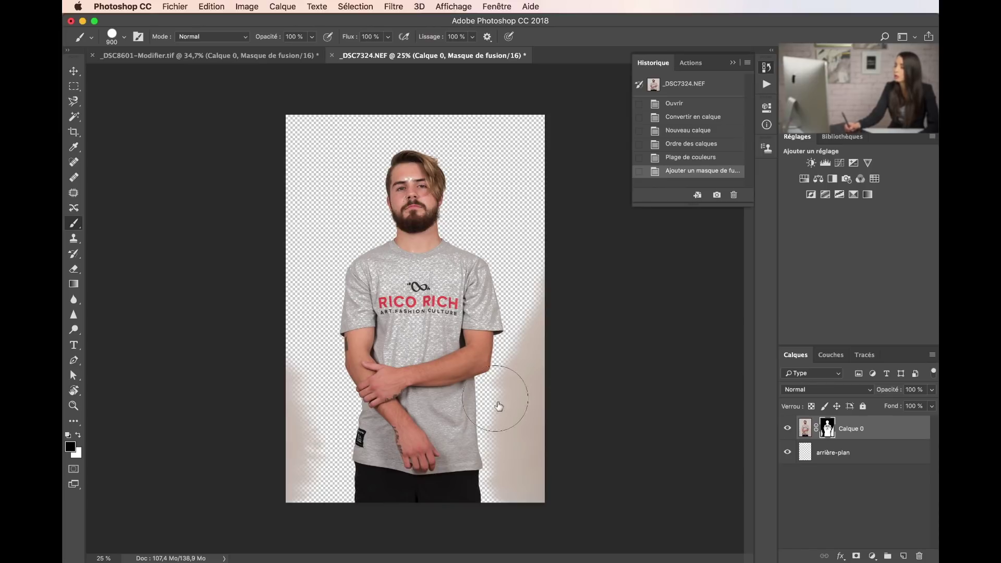
alt+click(827, 430)
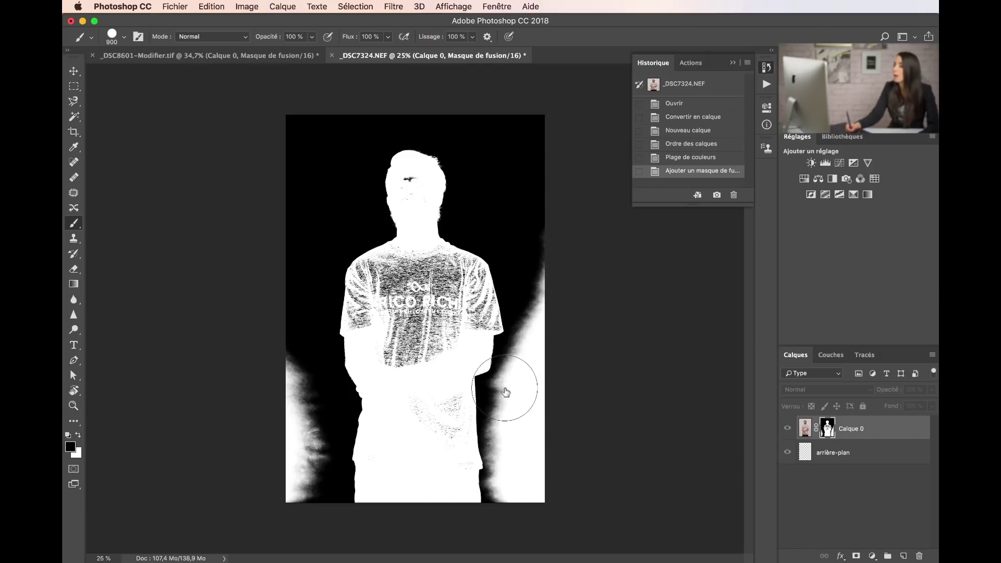
- Dodge the T-shirt's chest on the mask with Densité - at Tons clairs, 100 % exposure, and burn the halo beside the shoulder with Densité +
click(74, 331)
mouse_move(402, 292)
mouse_down()
mouse_move(354, 292)
mouse_move(427, 291)
mouse_up()
click(214, 37)
click(209, 51)
drag(467, 318, 387, 320)
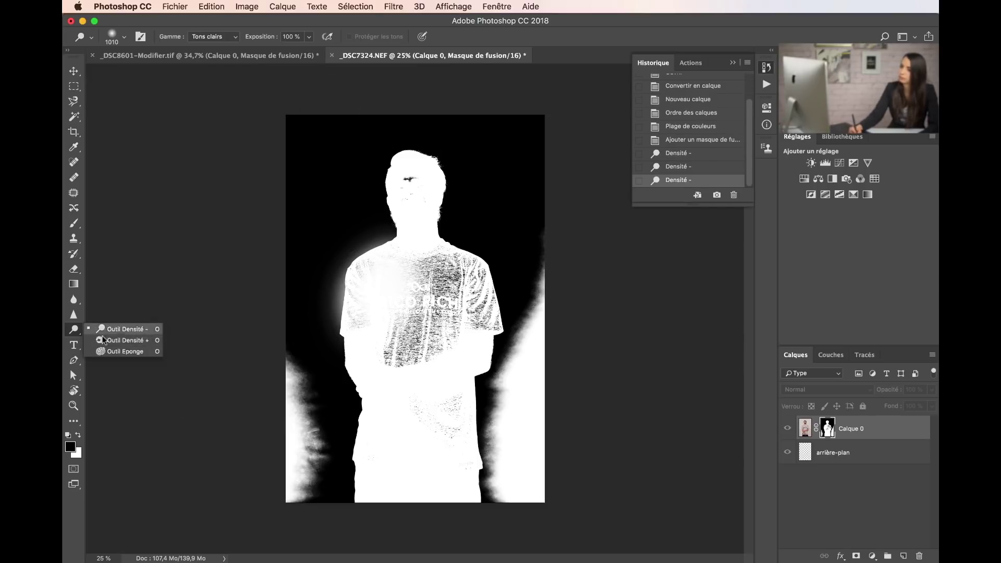
alt+click(78, 330)
click(331, 257)
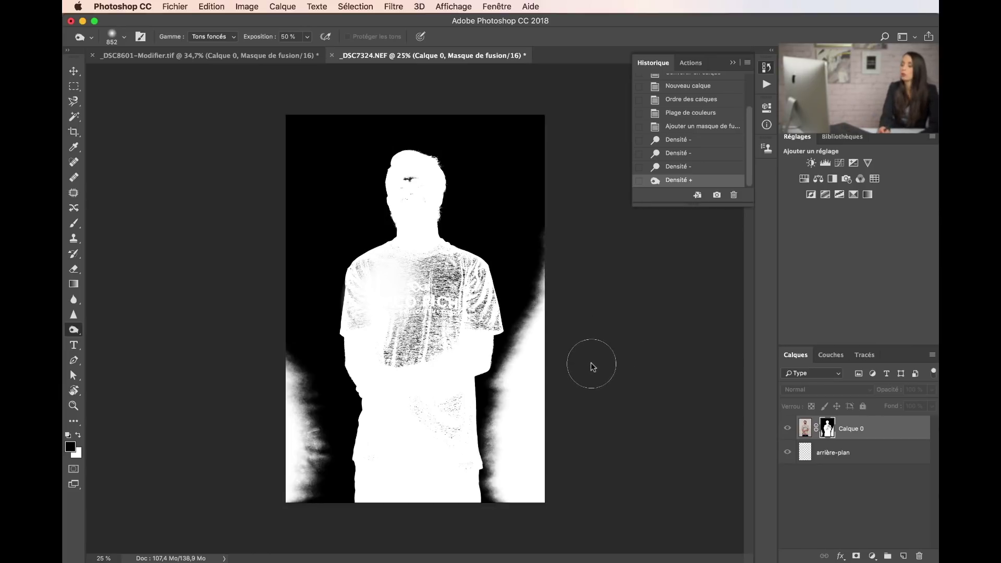
- Increase the mask's contrast with Niveaux, setting the input levels to 118 for black and 203 for white
key(super+l)
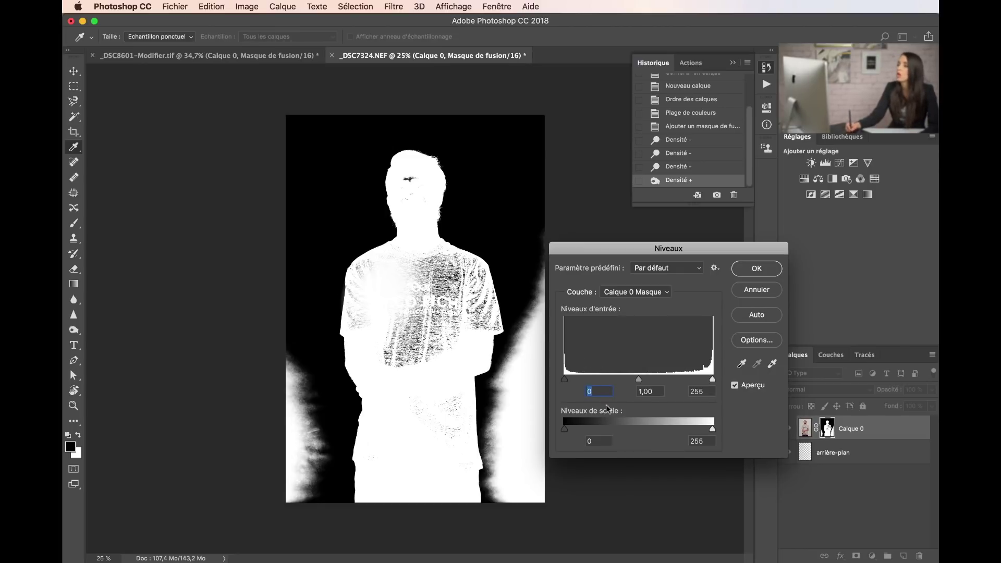
drag(564, 384, 656, 376)
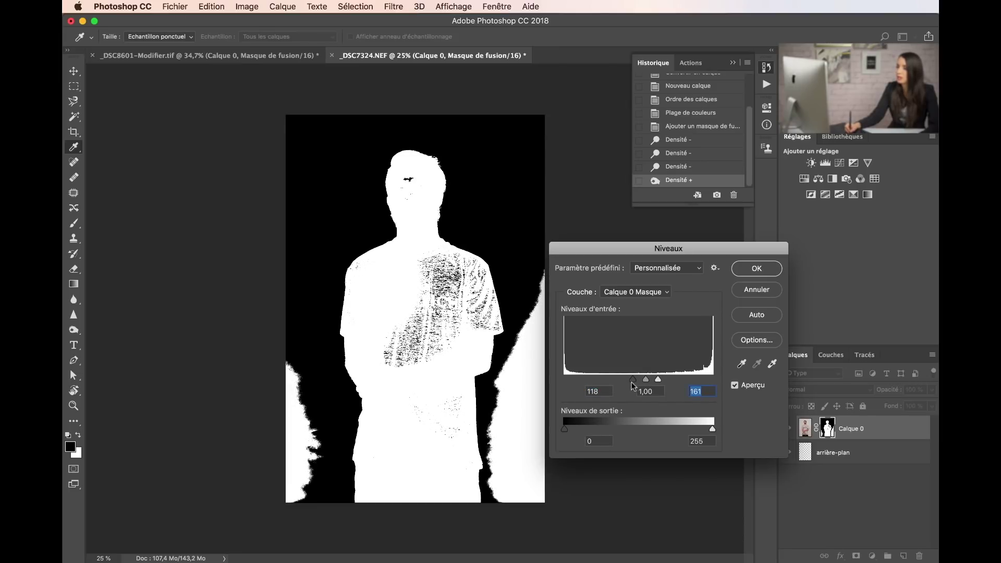
drag(660, 380, 681, 382)
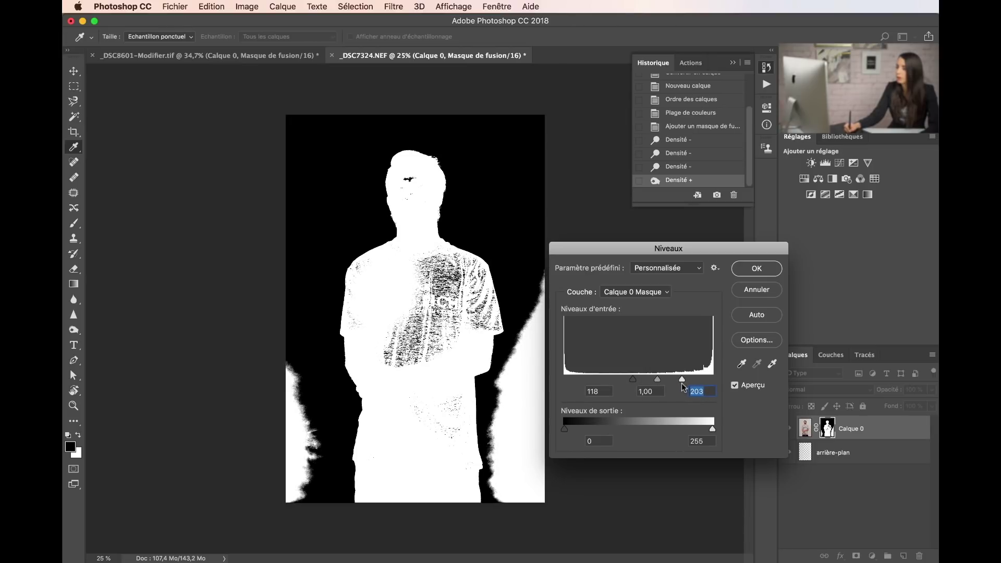
click(756, 268)
key(o)
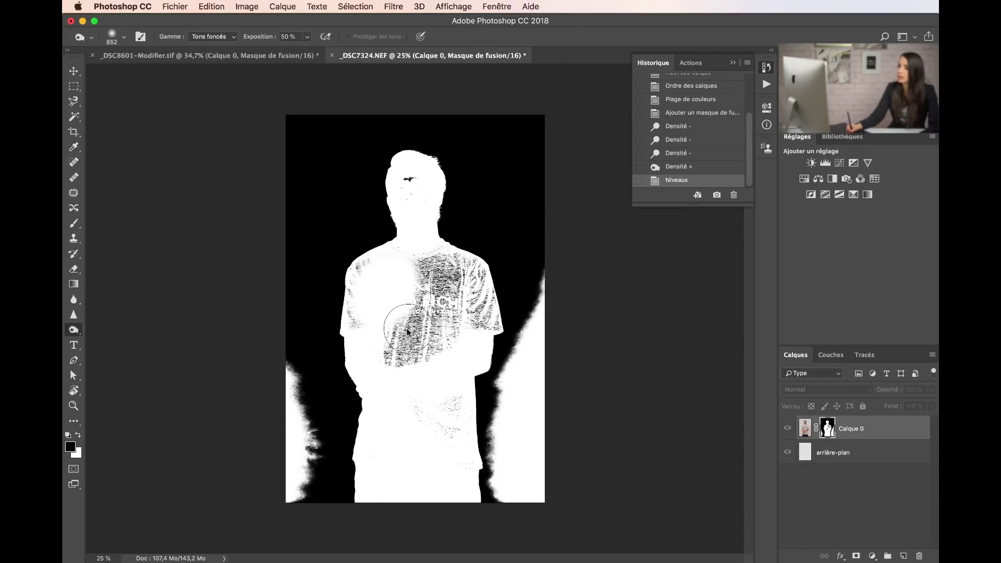
key(ctrl+l)
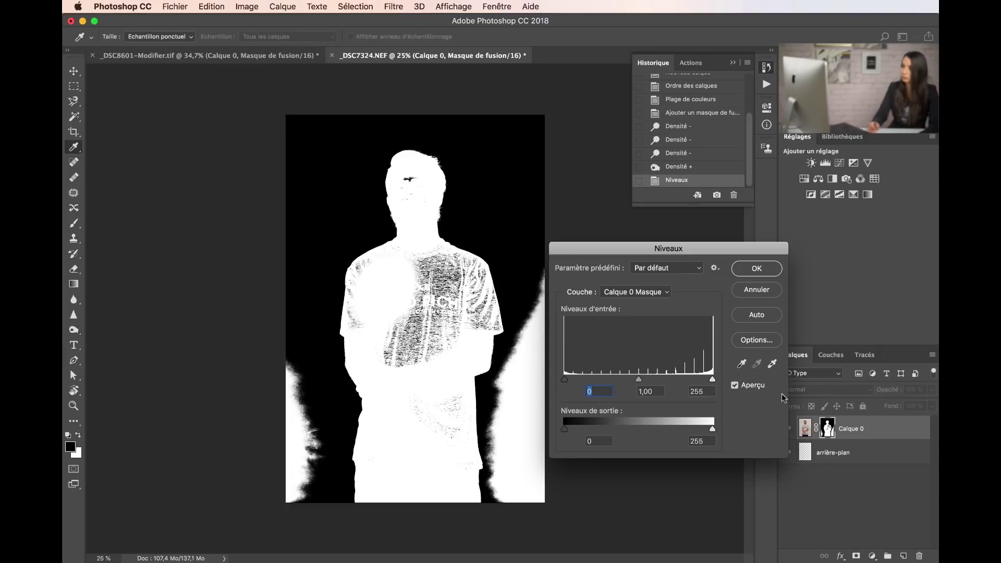
drag(564, 379, 576, 379)
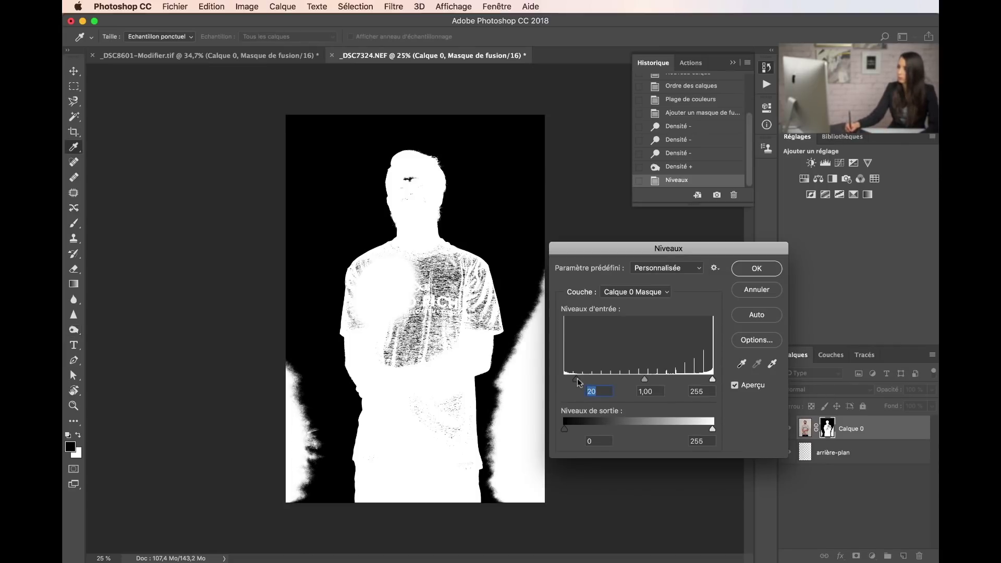
click(746, 291)
- Paint over the dark speckles on the man's face, T-shirt and trousers in white on the mask
mouse_move(363, 364)
mouse_down()
mouse_move(347, 345)
mouse_move(362, 308)
mouse_move(352, 326)
mouse_up()
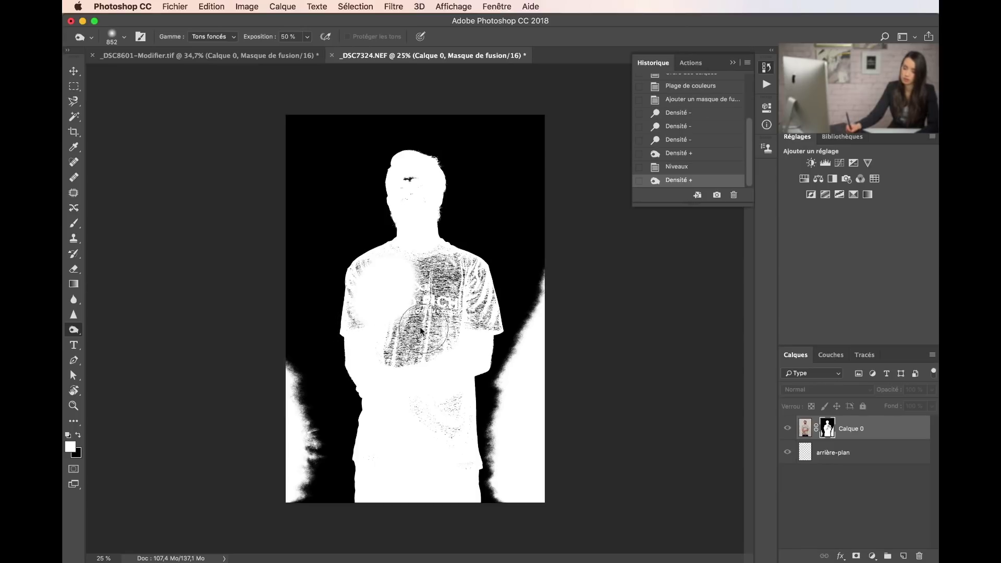
key(b)
mouse_move(371, 279)
mouse_down()
mouse_move(433, 264)
mouse_move(427, 253)
mouse_up()
drag(412, 190, 412, 204)
mouse_move(421, 374)
mouse_down()
mouse_move(413, 358)
mouse_move(459, 295)
mouse_move(448, 266)
mouse_up()
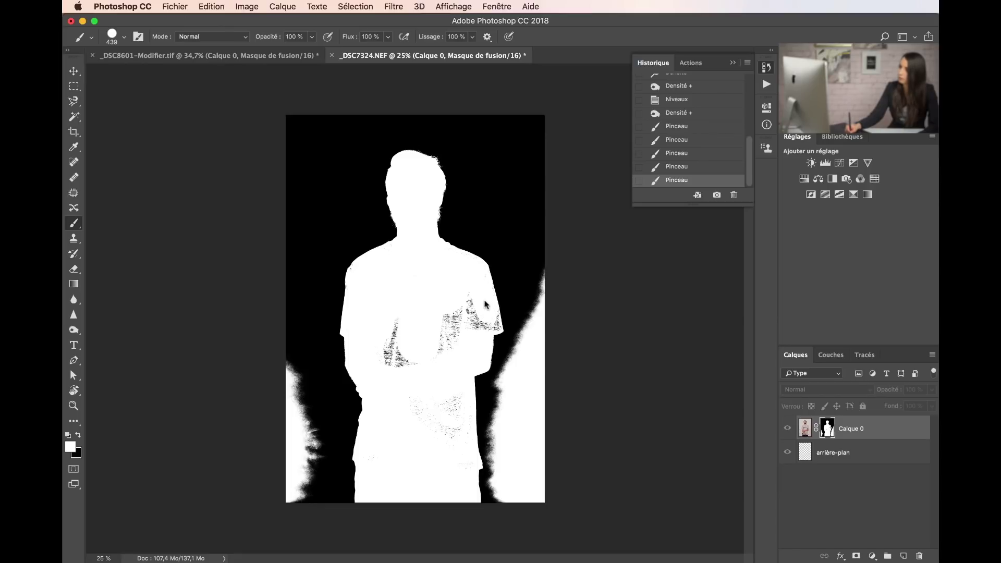
mouse_move(471, 326)
mouse_down()
mouse_move(463, 296)
mouse_move(459, 329)
mouse_up()
drag(397, 331, 424, 322)
mouse_move(404, 325)
mouse_down()
mouse_move(425, 322)
mouse_move(401, 335)
mouse_move(450, 331)
mouse_move(438, 458)
mouse_up()
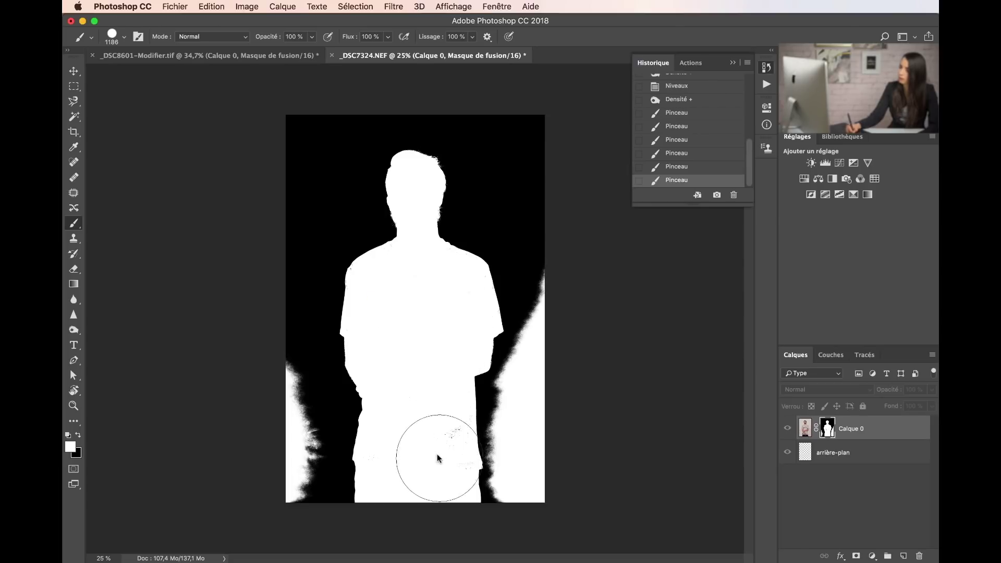
- Paint the white background patches on both sides of the man black, and cover the specks on his trousers in white
click(78, 435)
mouse_move(310, 484)
mouse_down()
mouse_move(287, 371)
mouse_move(324, 368)
mouse_up()
mouse_move(547, 273)
mouse_down()
mouse_move(538, 357)
mouse_move(509, 399)
mouse_move(542, 341)
mouse_move(515, 449)
mouse_move(508, 425)
mouse_move(518, 502)
mouse_move(536, 436)
mouse_up()
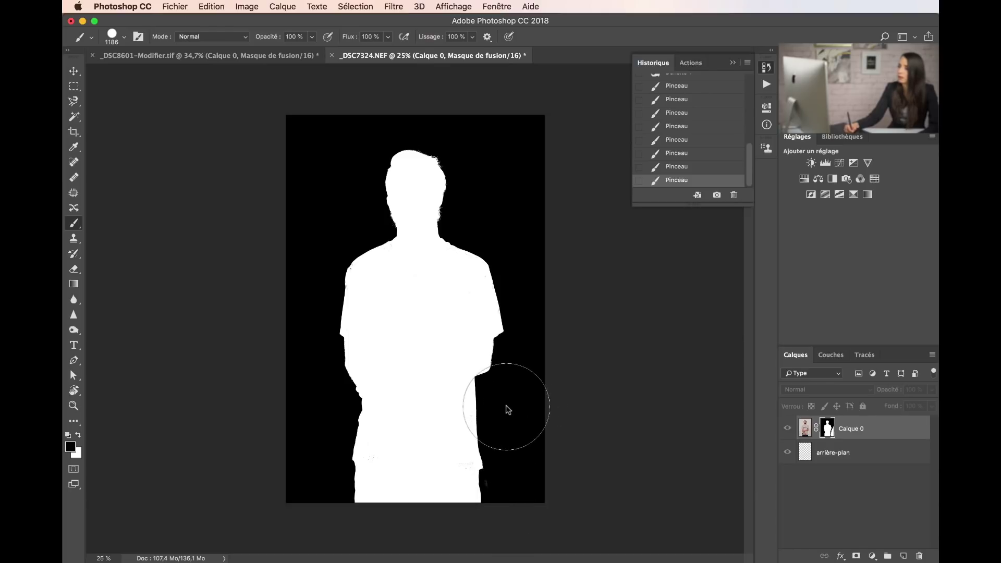
key(x)
drag(397, 474, 397, 474)
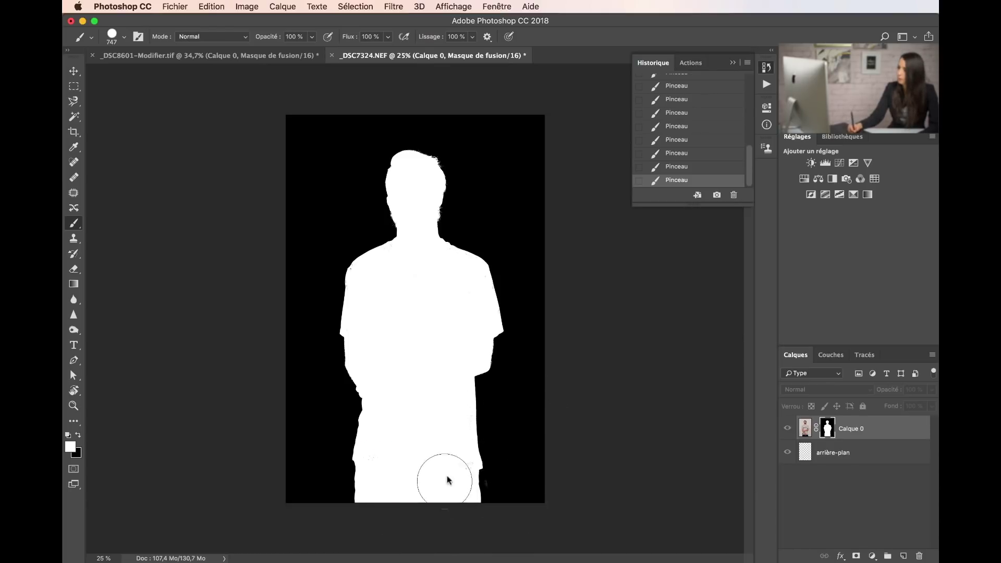
- Return from the mask view to the cut-out and toggle Calque 0 off and on to check the result
click(808, 429)
click(787, 429)
click(787, 428)
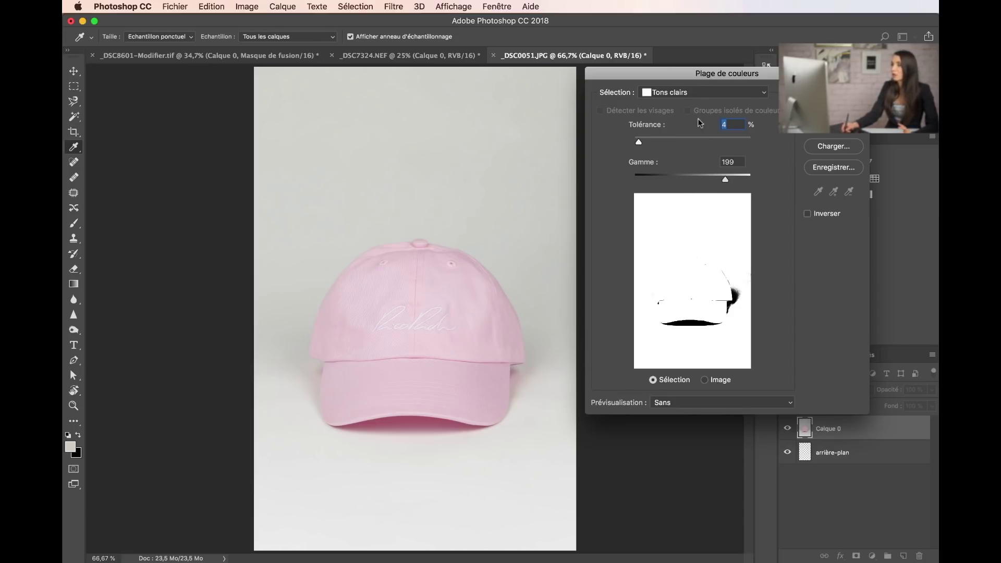
- Select the grey backdrop behind the pink cap by colour range, sampling it with the Pipette at tolerance 37
mouse_move(723, 179)
mouse_down()
mouse_move(707, 180)
mouse_move(735, 182)
mouse_move(728, 190)
mouse_up()
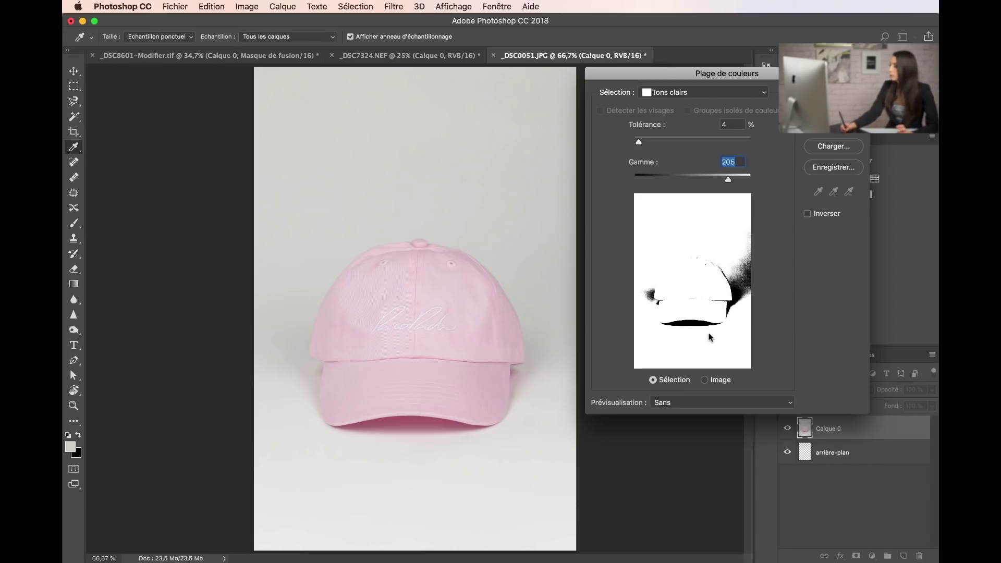
click(675, 93)
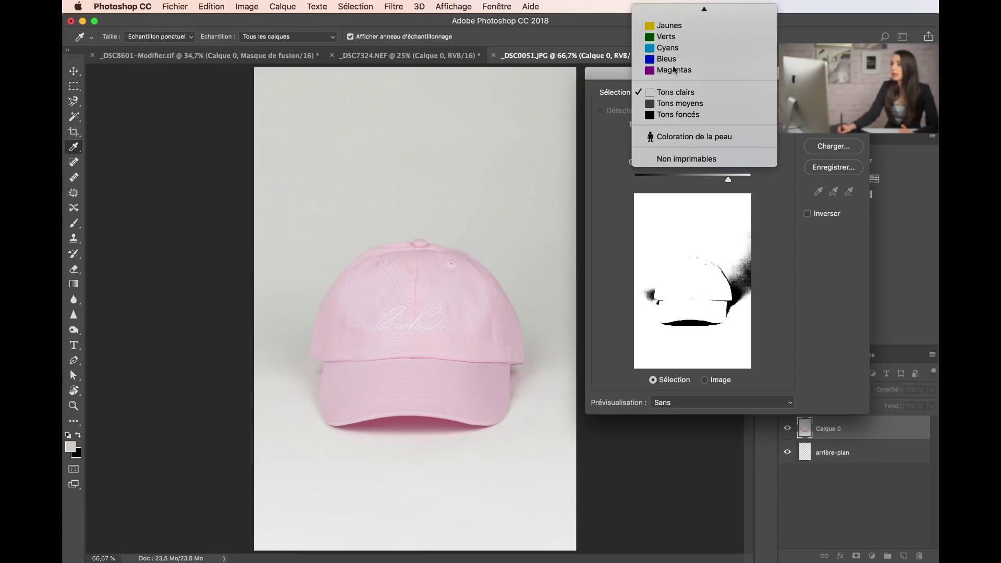
click(677, 9)
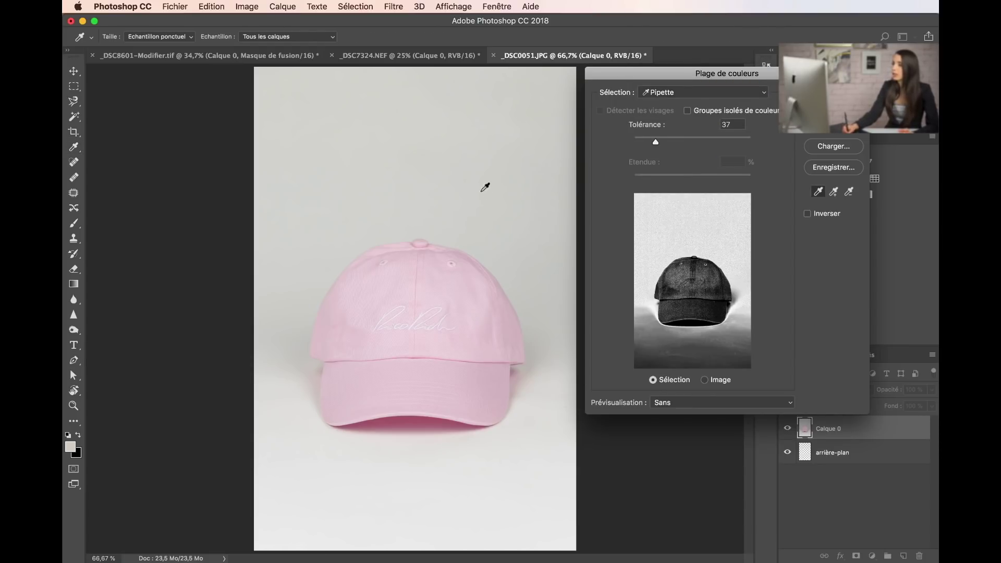
click(487, 191)
click(380, 171)
click(490, 177)
click(420, 157)
click(504, 170)
click(431, 150)
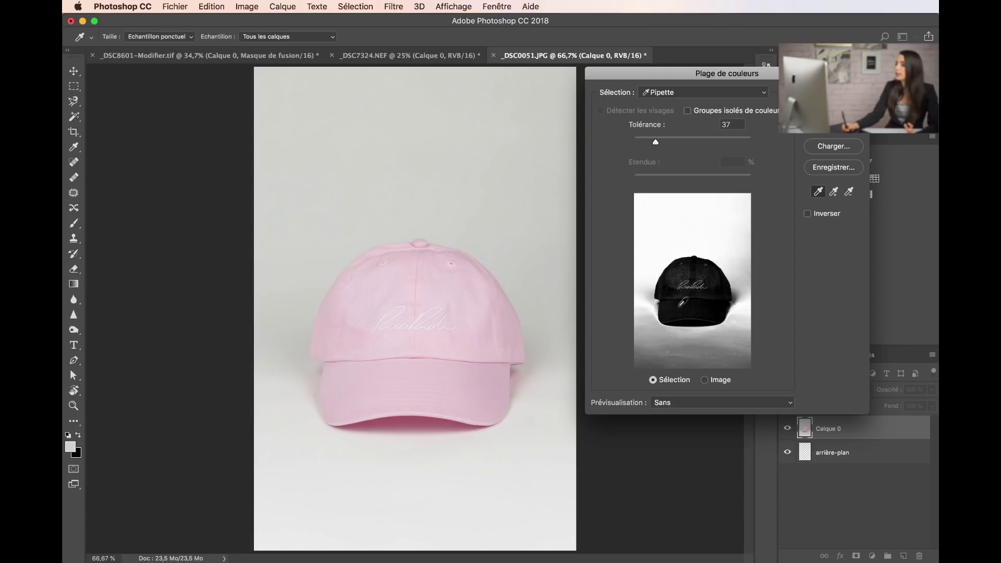
key(Return)
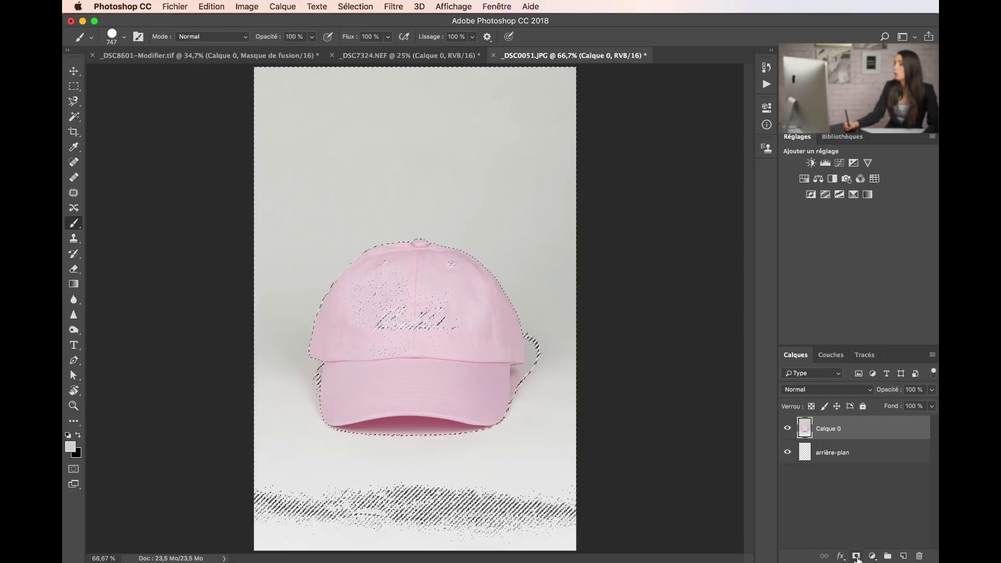
- Add a layer mask to the cap's Calque 0 that hides the selected backdrop, and display the mask on its own
click(856, 557)
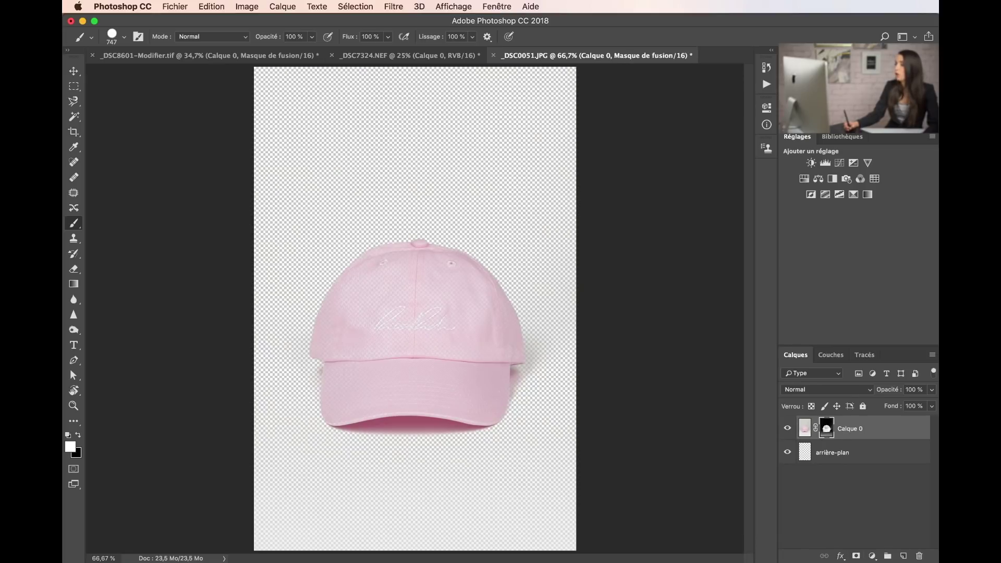
alt+click(826, 433)
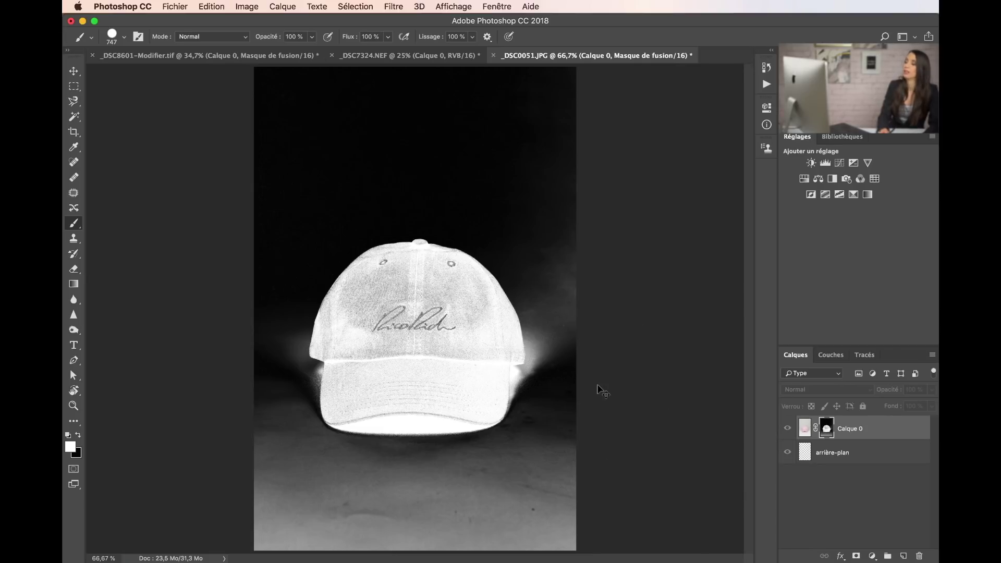
- Boost the cap mask's contrast with Niveaux, using input levels of 129 for black and 223 for white
key(super+l)
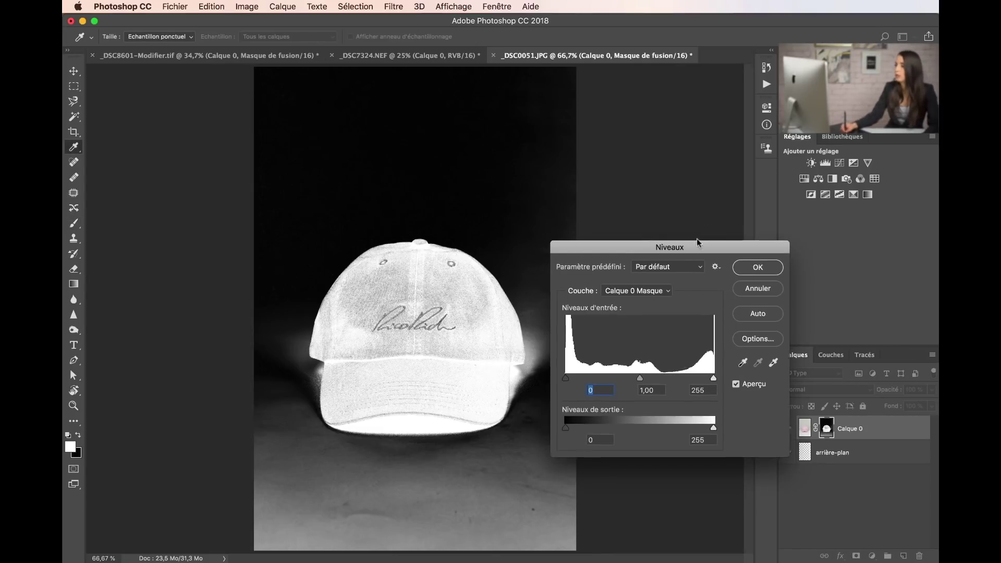
drag(687, 247, 735, 179)
drag(613, 313, 650, 324)
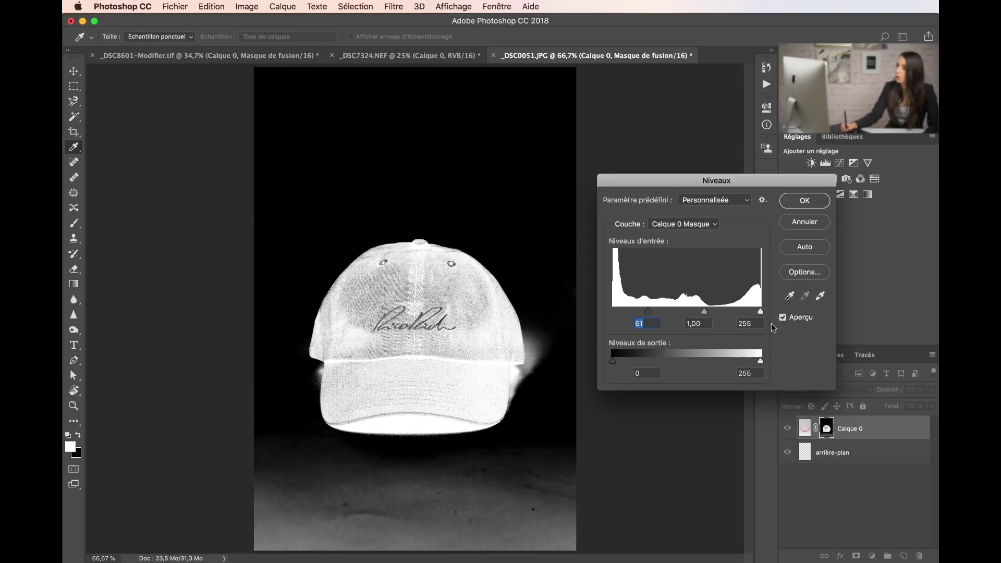
drag(761, 313, 743, 313)
drag(647, 311, 688, 320)
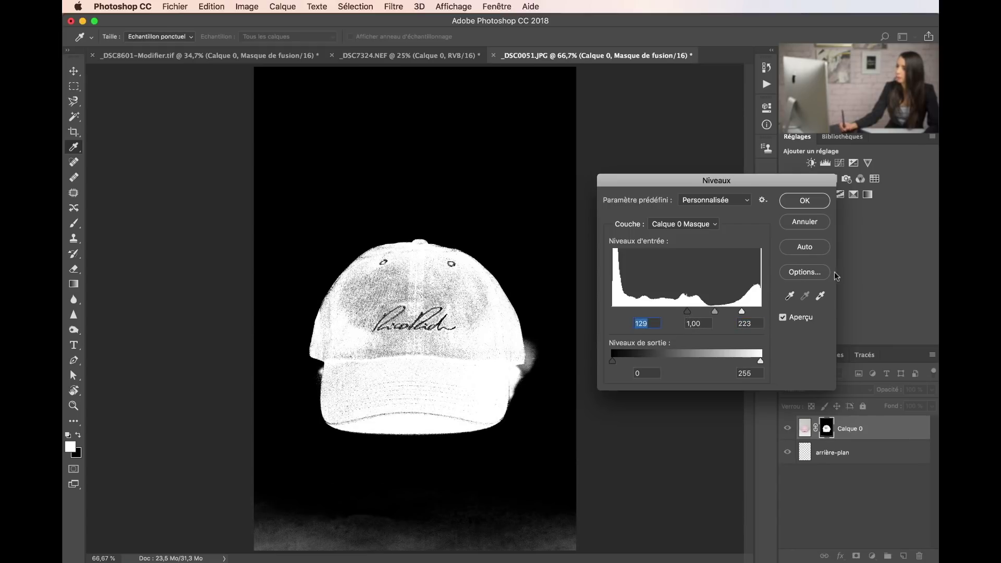
click(804, 204)
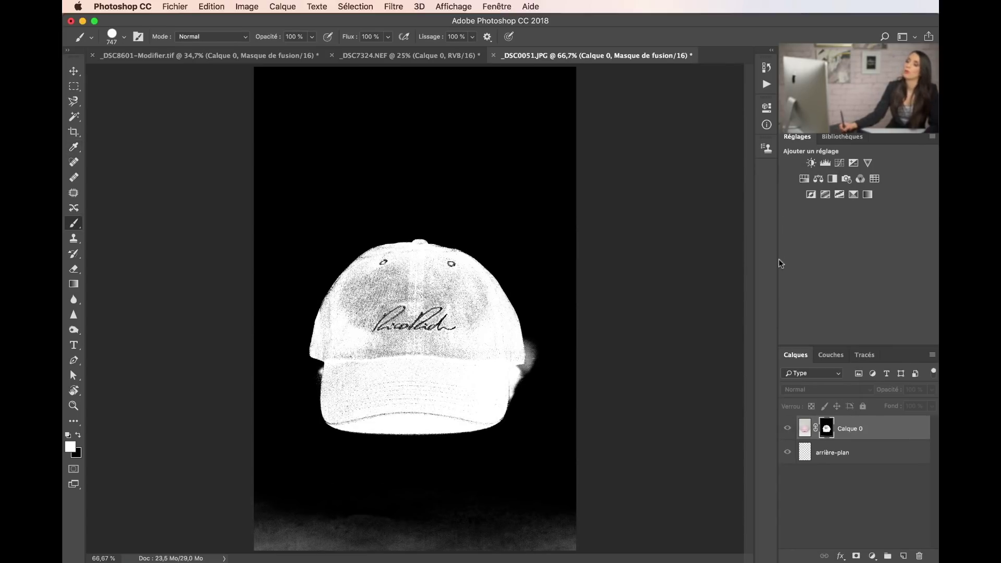
- Burn the grey floor area of the mask with Densité + at Tons foncés, and dodge the cap with Densité - at Tons clairs
click(73, 329)
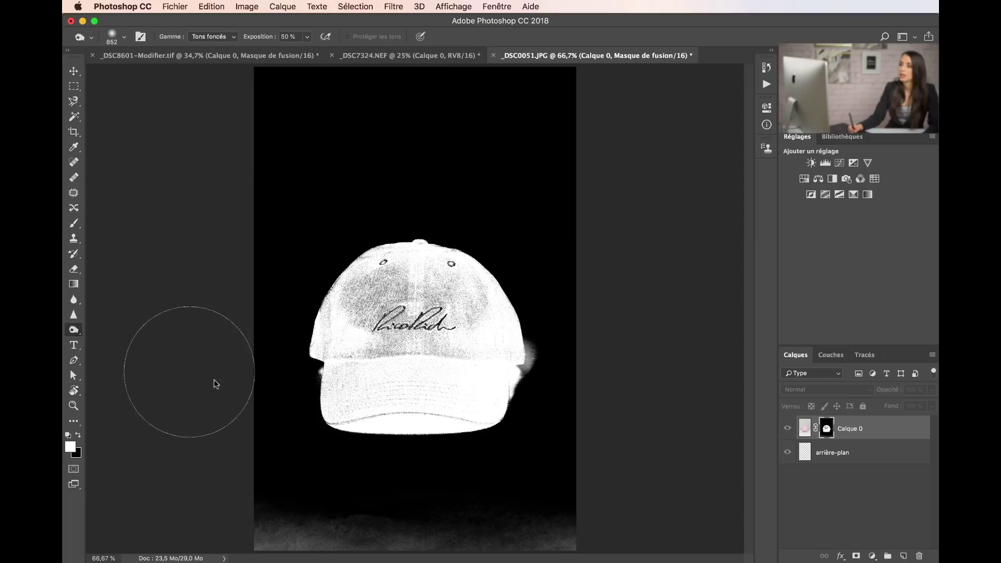
mouse_move(256, 507)
mouse_down()
mouse_move(286, 509)
mouse_move(344, 540)
mouse_move(469, 516)
mouse_move(573, 543)
mouse_move(201, 536)
mouse_move(569, 536)
mouse_up()
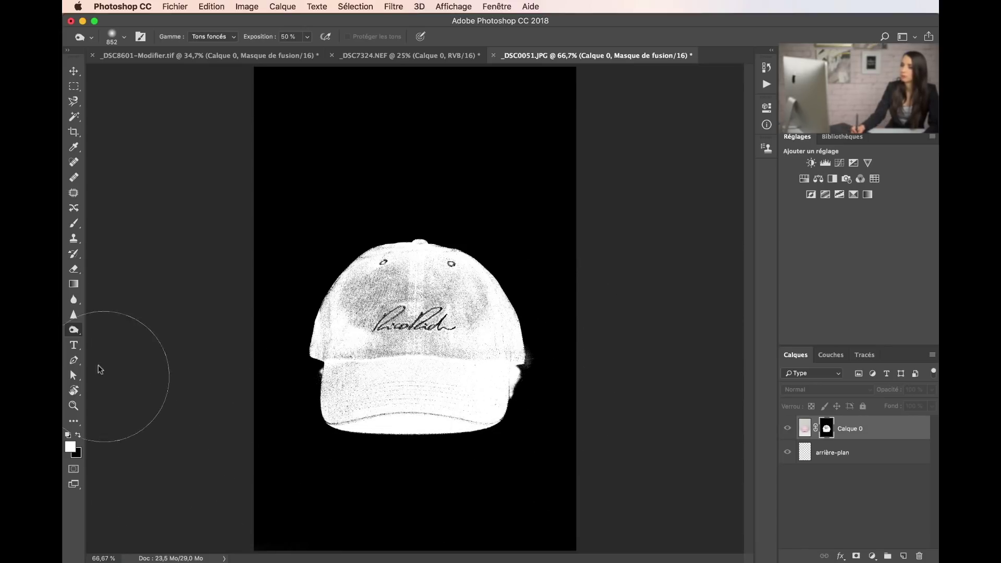
click(75, 331)
click(122, 326)
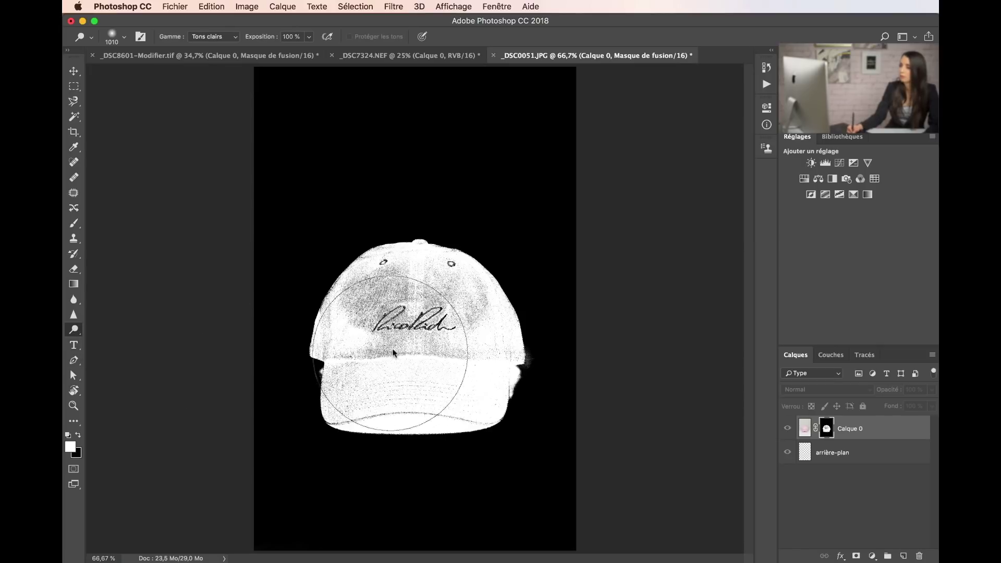
mouse_move(394, 293)
mouse_down()
mouse_move(469, 331)
mouse_move(320, 413)
mouse_move(466, 283)
mouse_move(396, 386)
mouse_move(329, 371)
mouse_up()
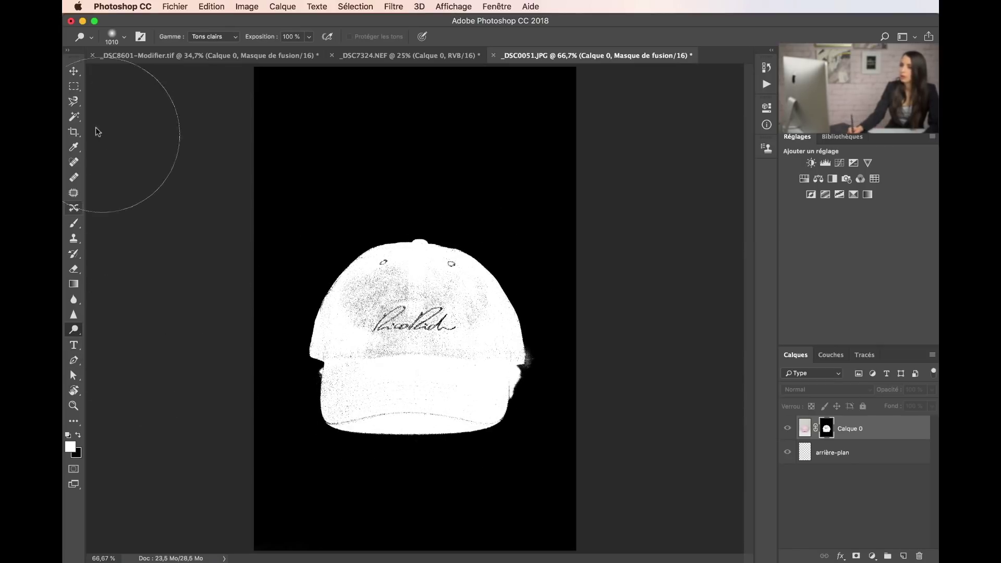
- Paint the cap's remaining grey areas and logo white on the mask, and switch back to the cut-out view
click(73, 223)
mouse_move(459, 271)
mouse_down()
mouse_move(332, 331)
mouse_move(351, 409)
mouse_move(382, 420)
mouse_move(355, 342)
mouse_move(410, 364)
mouse_move(443, 318)
mouse_up()
alt+click(826, 428)
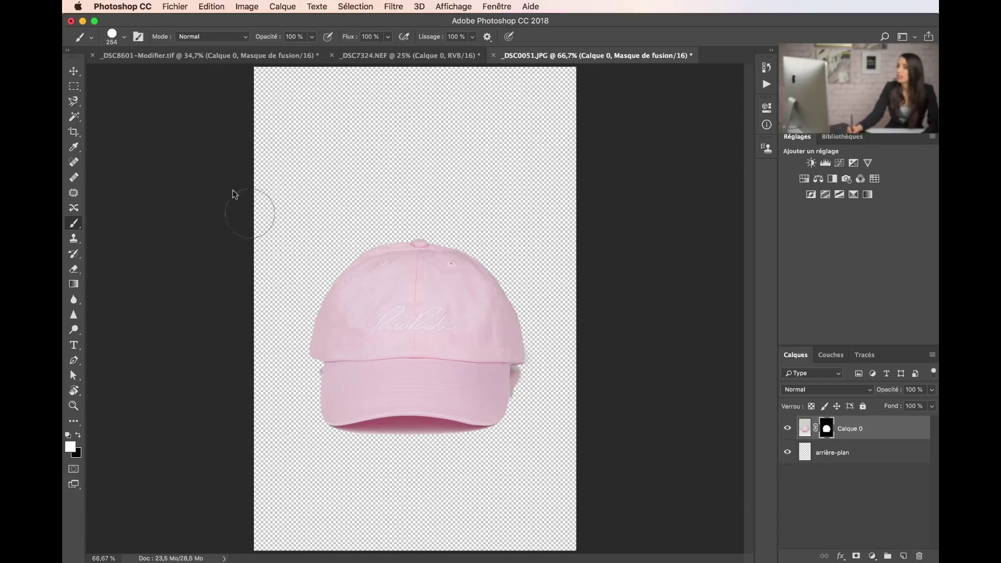
- Outline the dark pink underside below the cap's brim with the Magnetic Lasso, fill it with black on the mask, and deselect
click(72, 104)
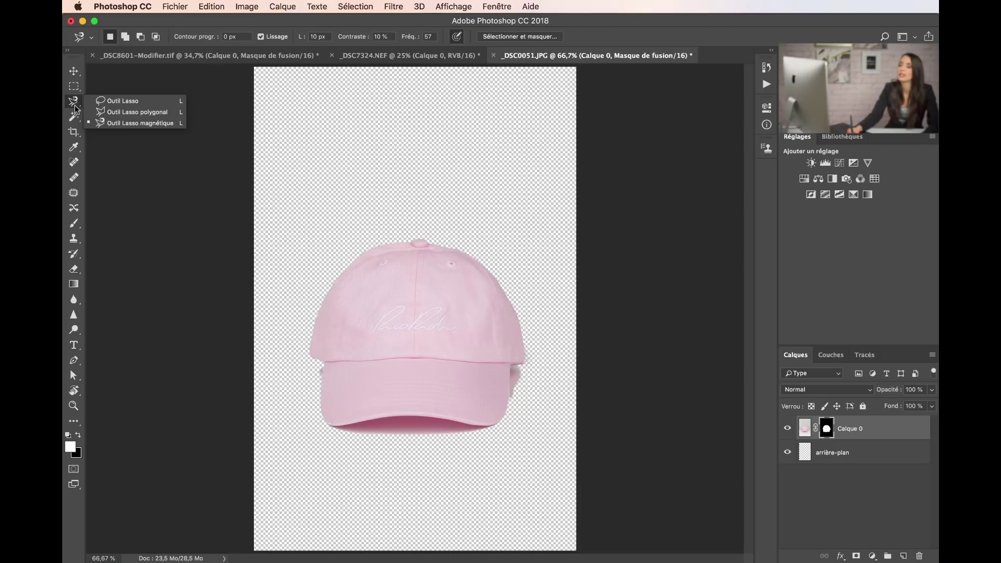
click(130, 123)
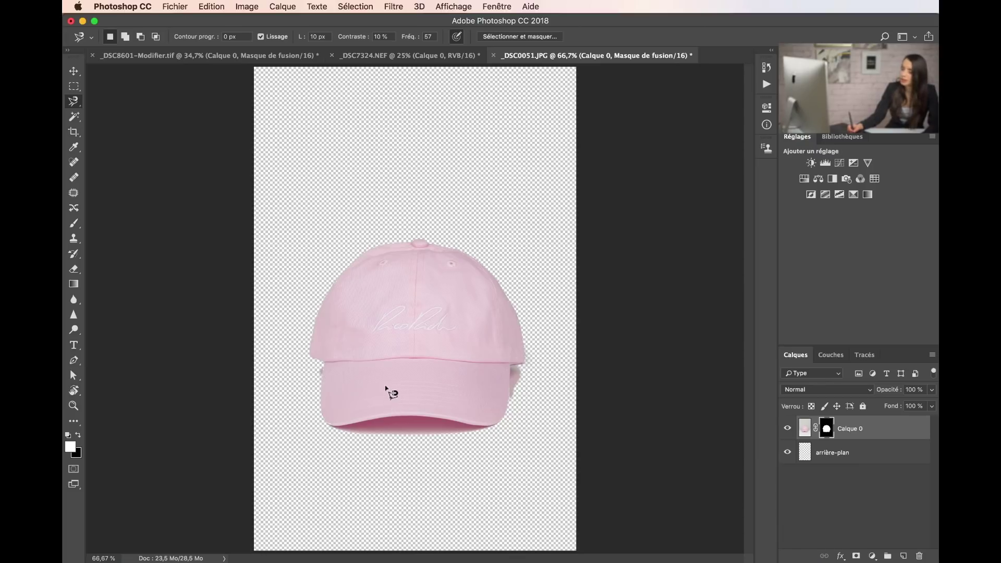
scroll(359, 443, up, 5)
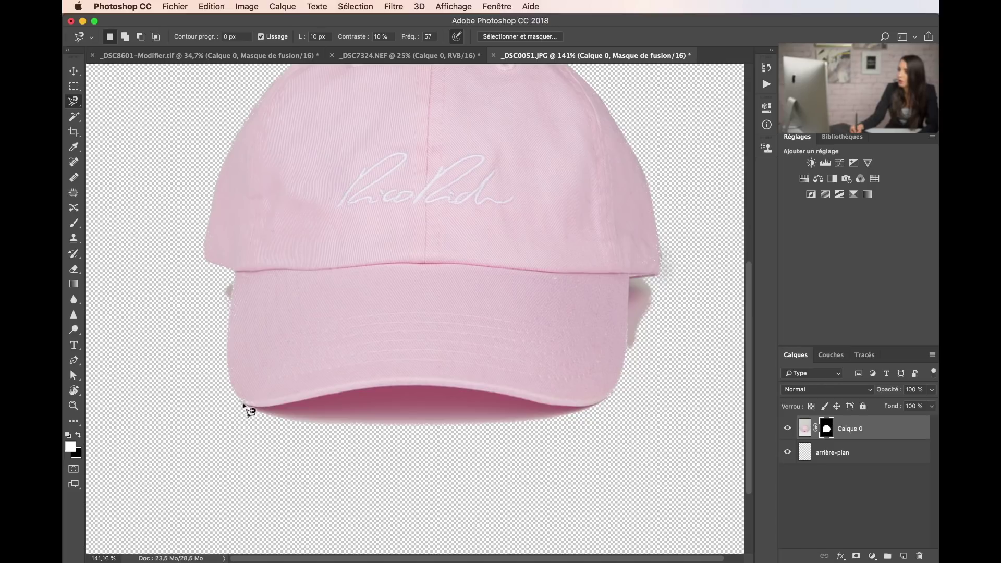
drag(298, 403, 469, 391)
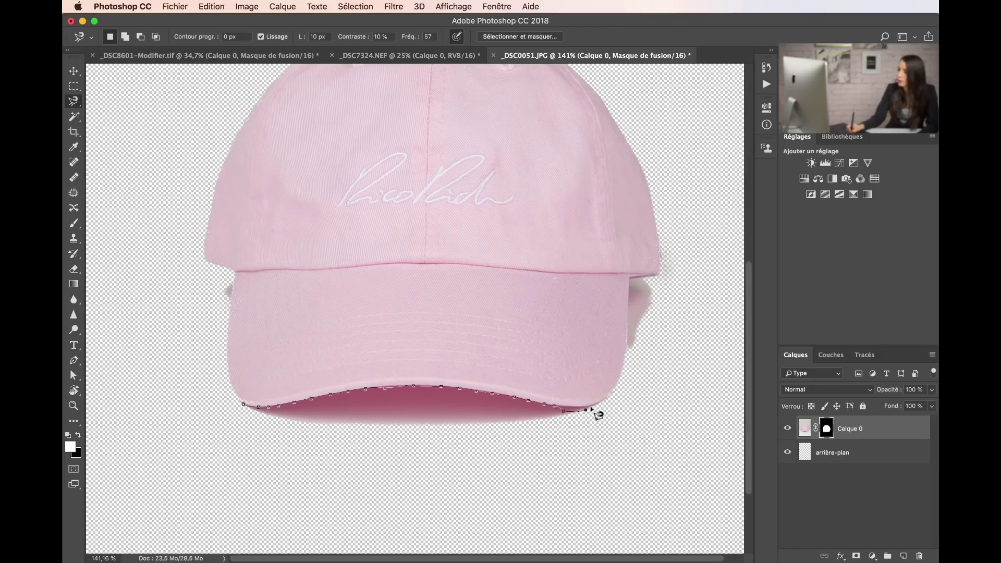
mouse_move(627, 406)
mouse_down()
mouse_move(593, 442)
mouse_move(440, 485)
mouse_move(337, 482)
mouse_move(232, 458)
mouse_up()
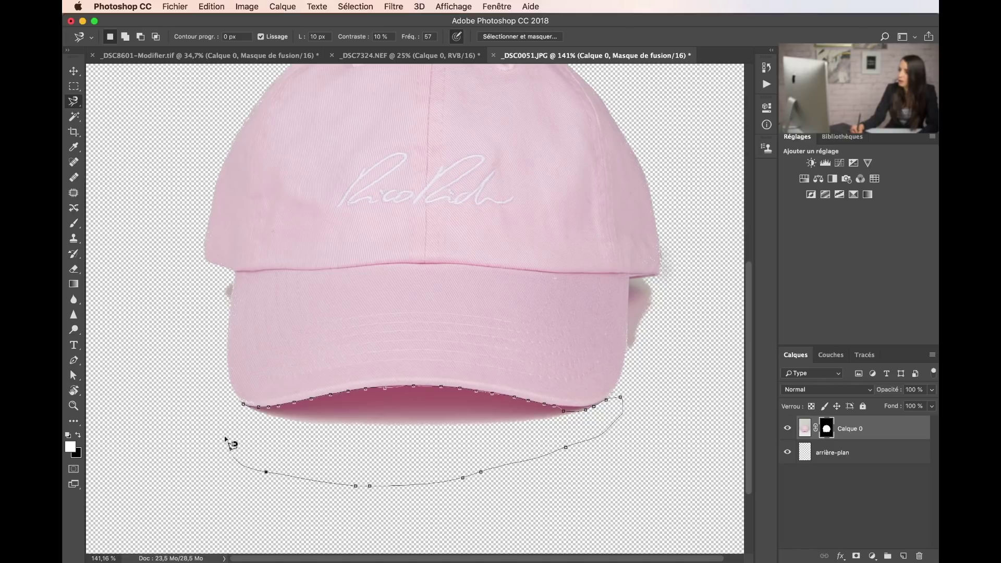
click(245, 406)
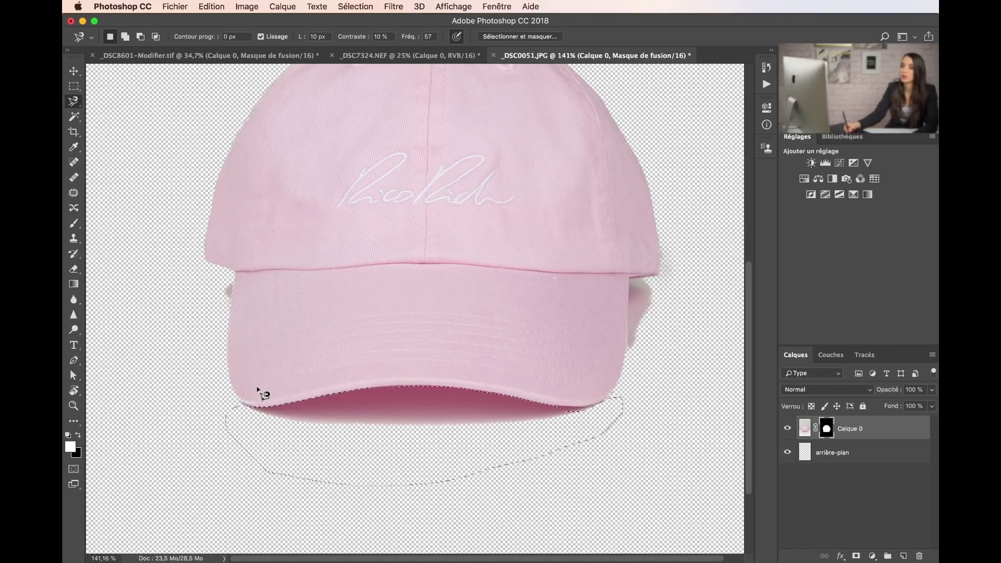
click(77, 435)
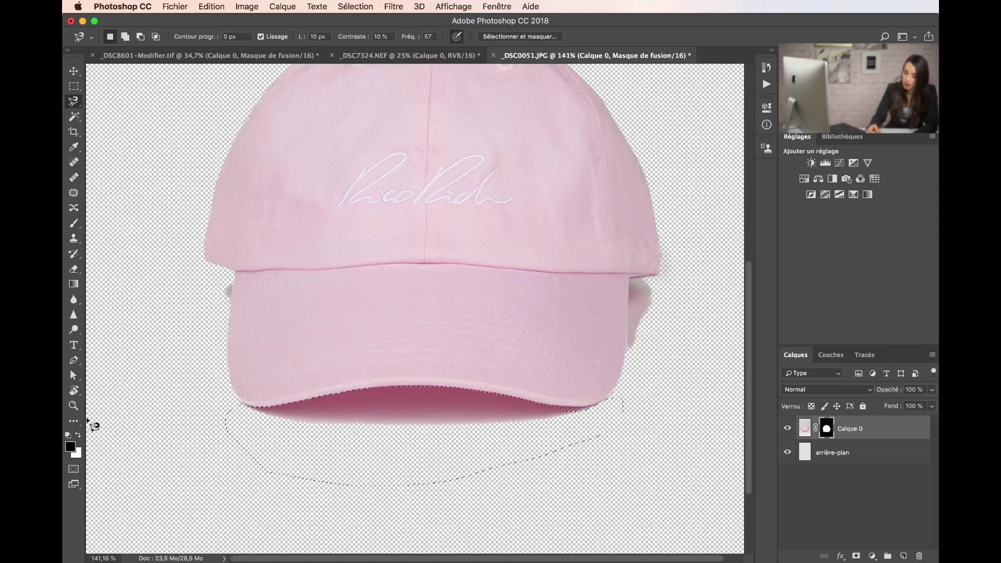
key(alt)
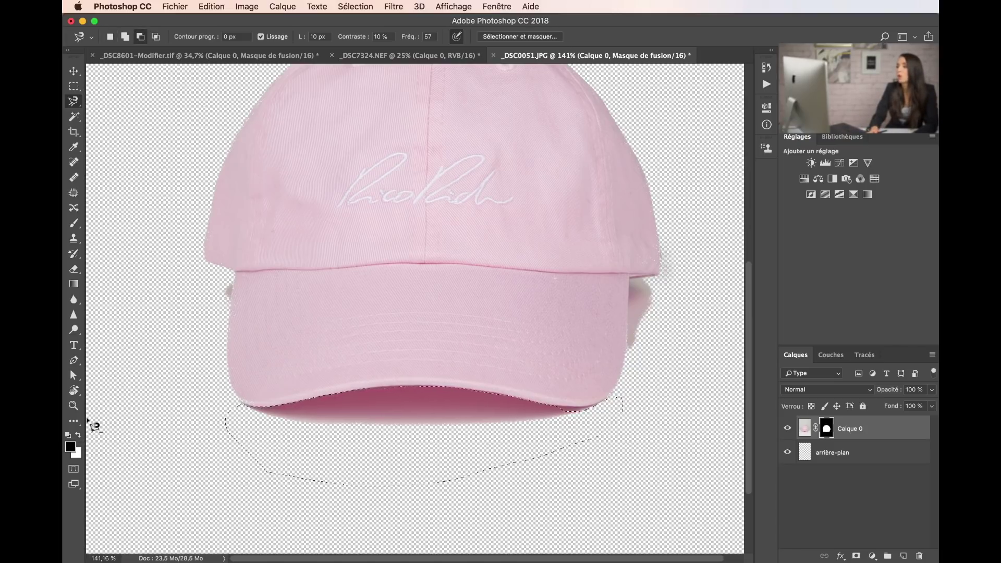
key(alt+BackSpace)
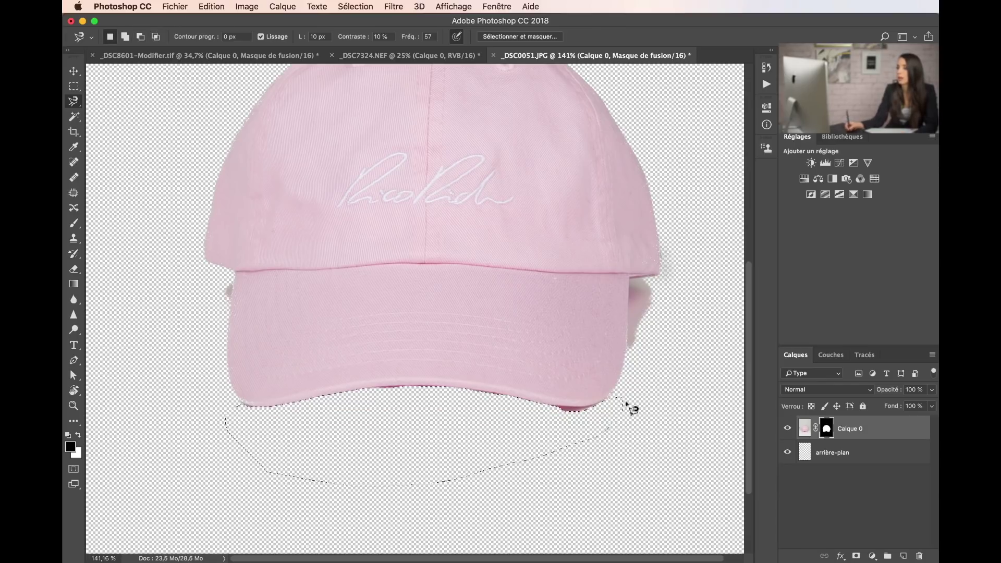
key(super+d)
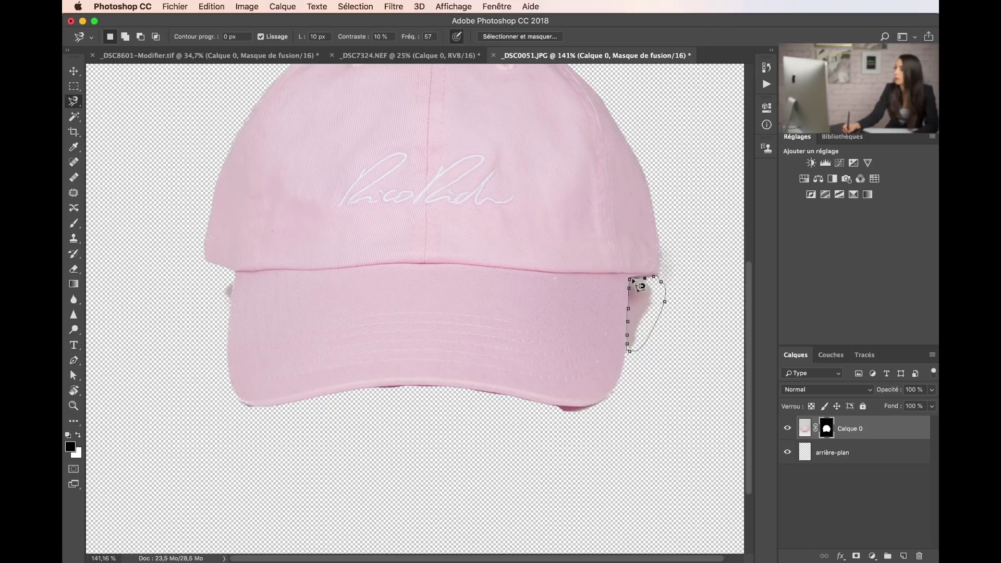
- Select the leftover patches beside the brim and at the crown's lower corner with the Magnetic Lasso, and fill them black on the mask
click(630, 278)
key(alt)
key(alt+BackSpace)
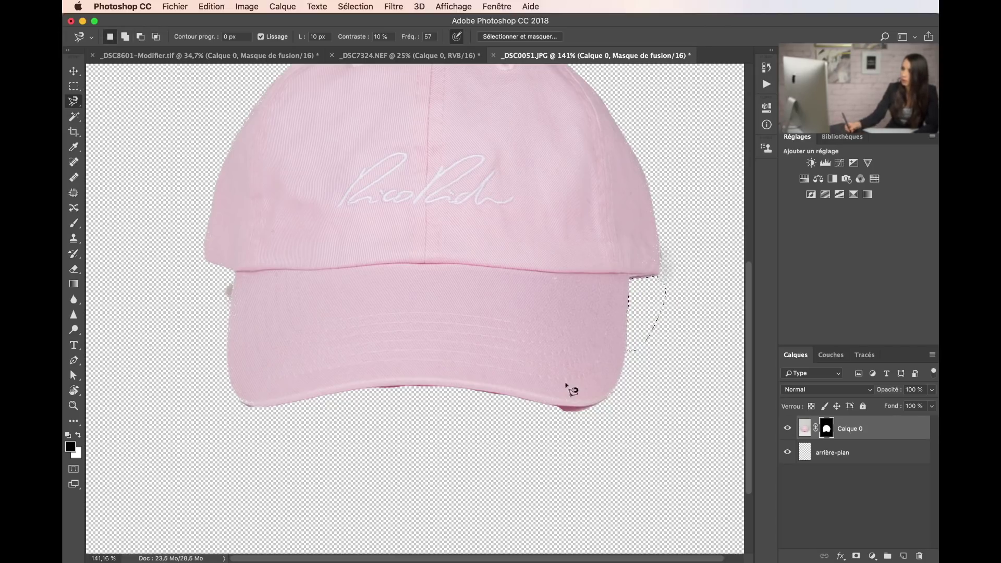
key(Escape)
click(663, 270)
click(657, 265)
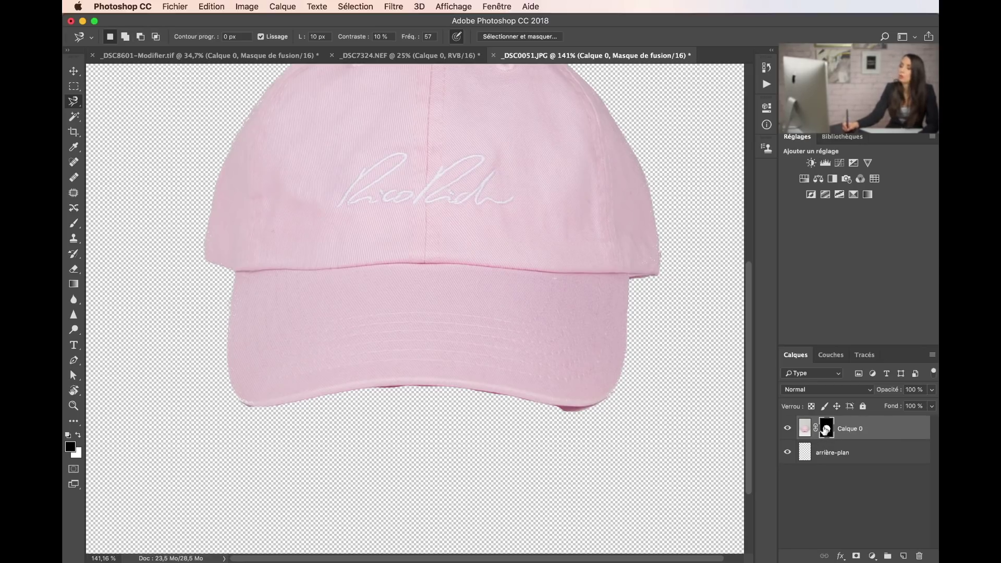
- Display the cap's mask on its own, brush the brim's lower corners black, and return to the full cut-out view
alt+click(828, 435)
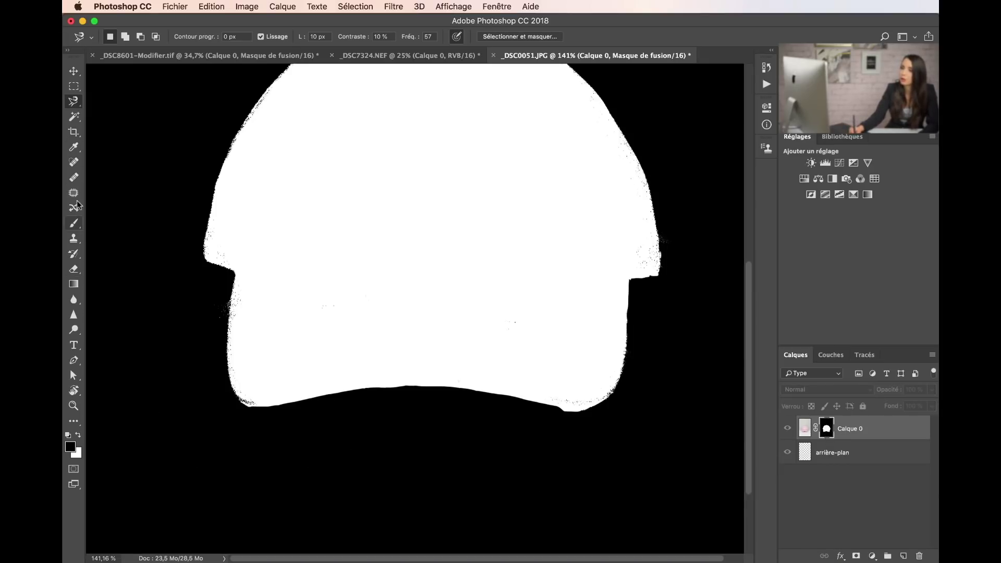
key(b)
mouse_move(337, 472)
mouse_down()
mouse_move(319, 476)
mouse_move(245, 445)
mouse_up()
mouse_move(224, 429)
mouse_down()
mouse_move(236, 420)
mouse_move(297, 422)
mouse_move(240, 421)
mouse_up()
key(super+z)
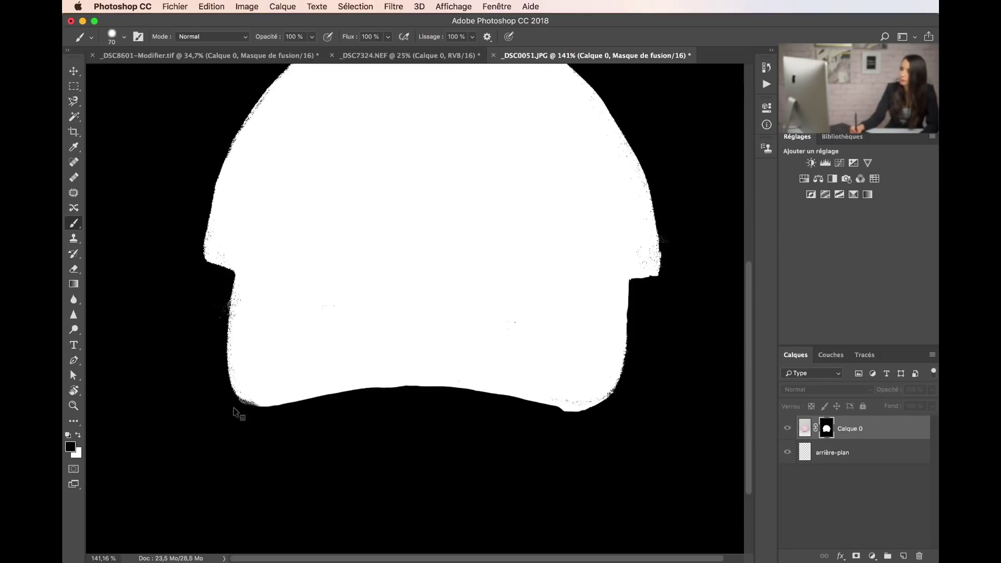
drag(531, 427, 587, 423)
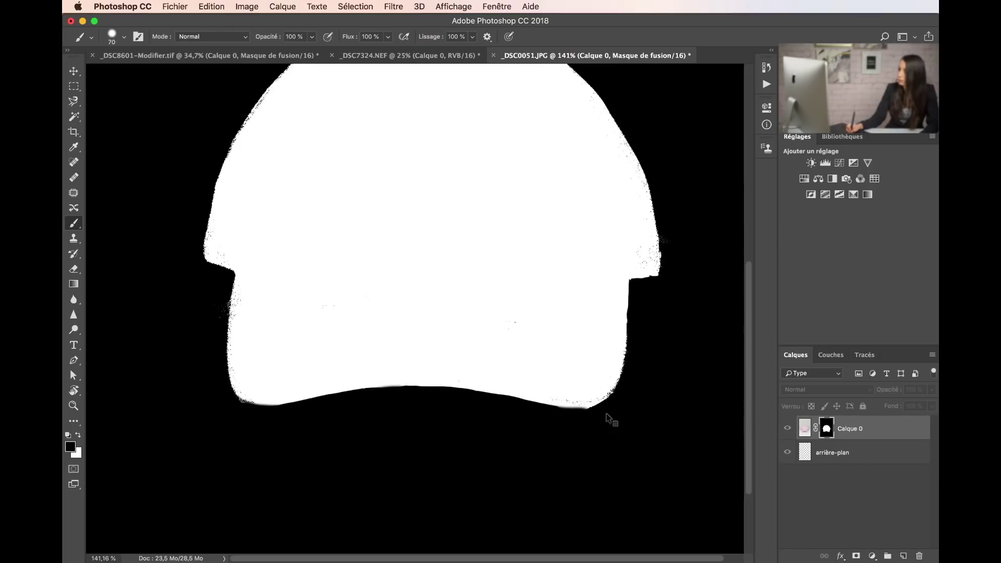
key(super+0)
alt+click(822, 437)
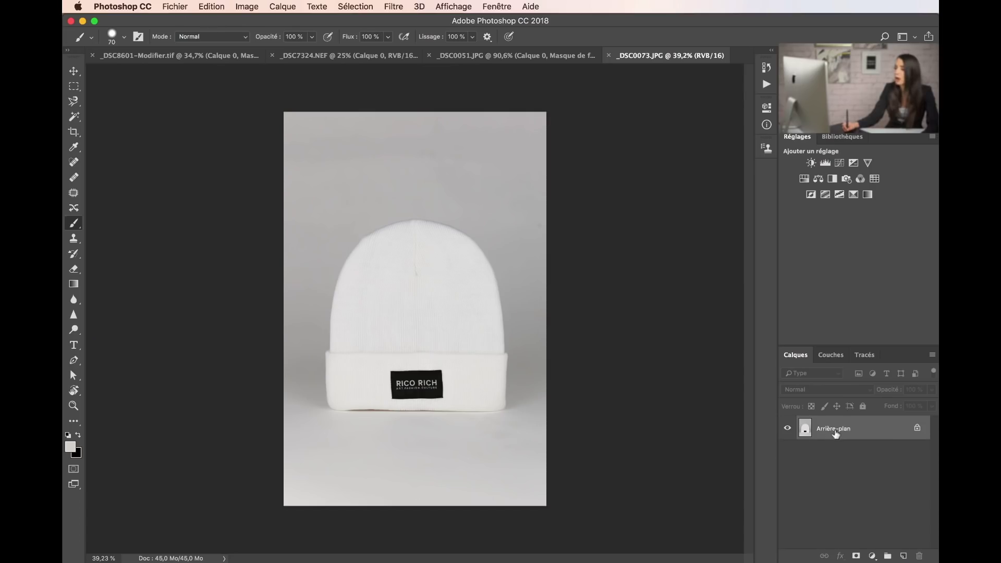
- Convert the beanie photo's locked background into layer Calque 0 and add an empty layer named arrière-plan beneath it
double_click(826, 431)
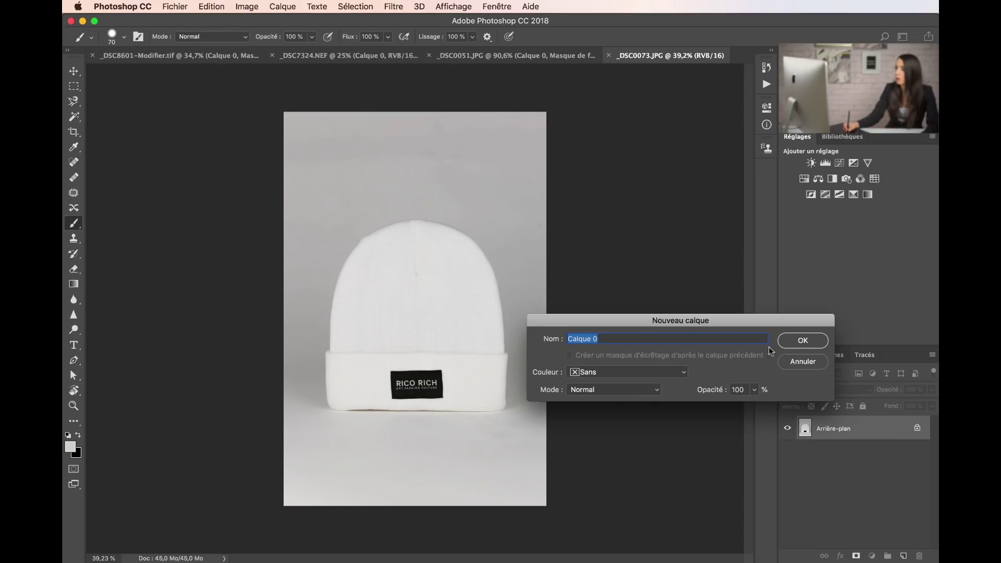
click(803, 339)
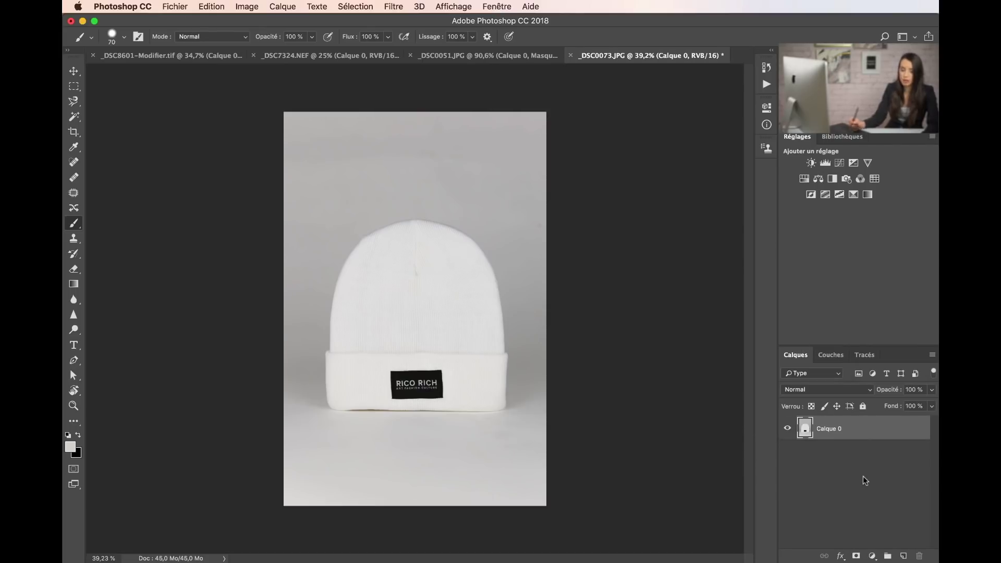
key(super+shift+n)
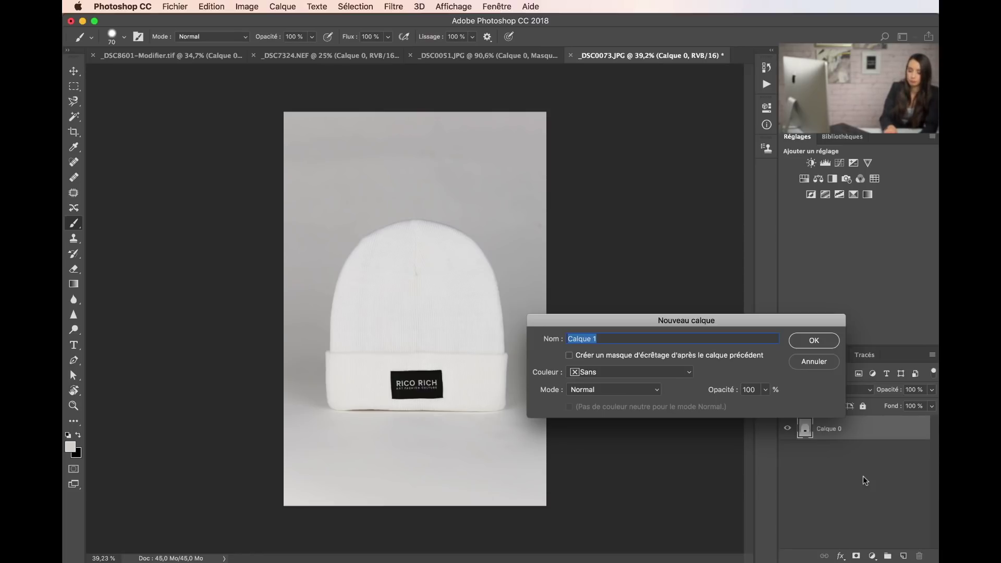
text(arrière-plam)
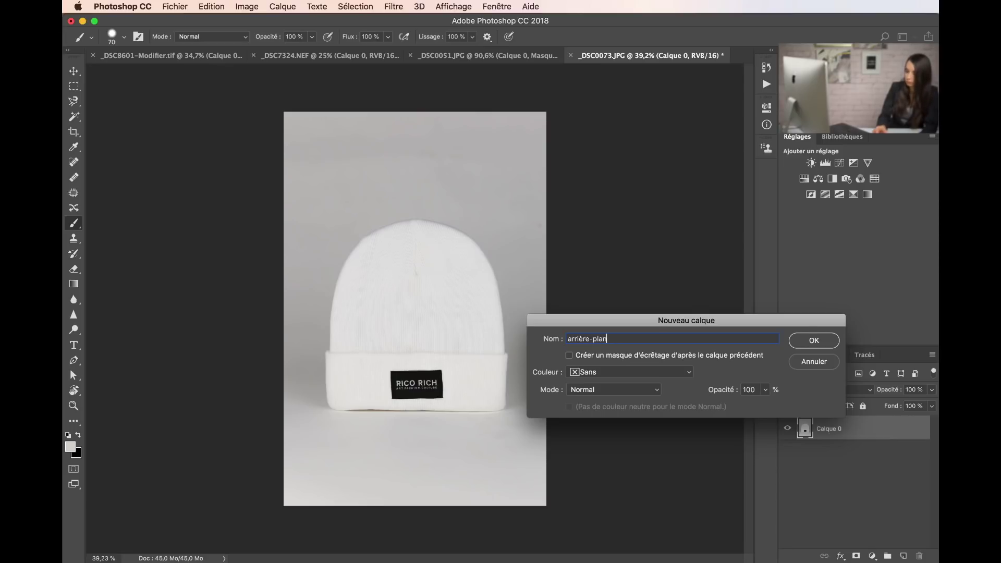
key(Return)
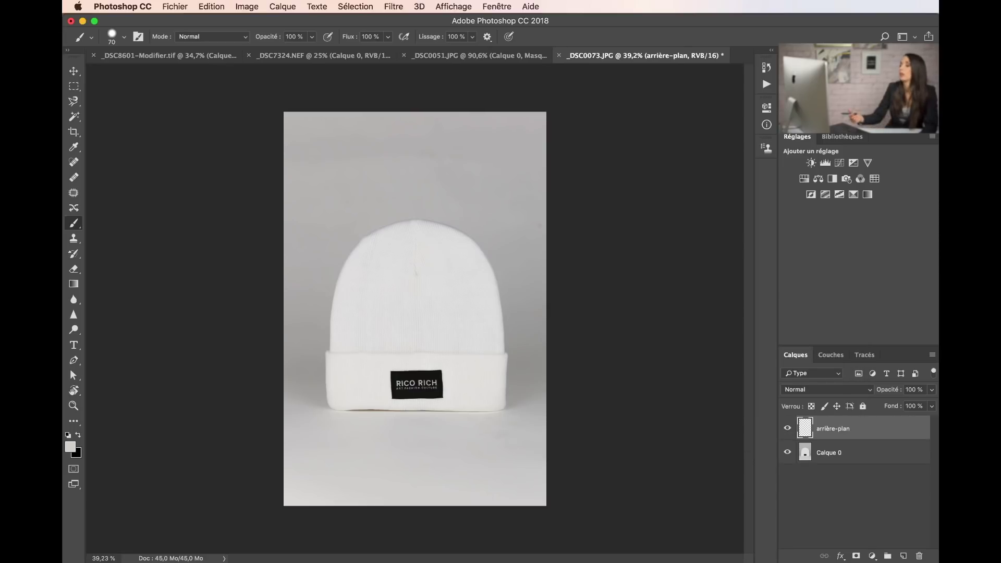
drag(834, 431, 824, 466)
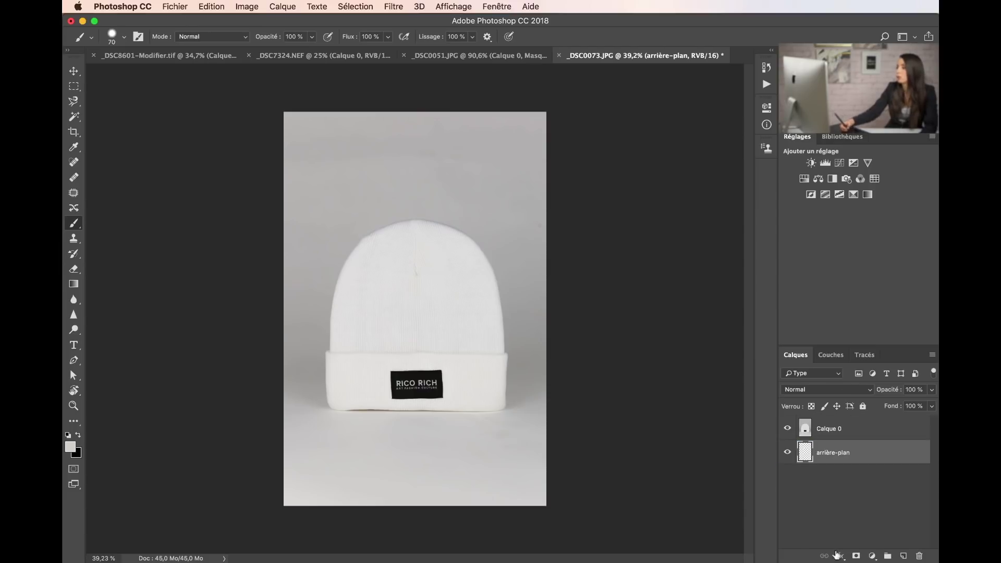
- Select the highlights of the beanie's Calque 0 with Plage de couleurs, using Tons clairs, a tolerance of 9 % and a Gamme of 205
click(822, 428)
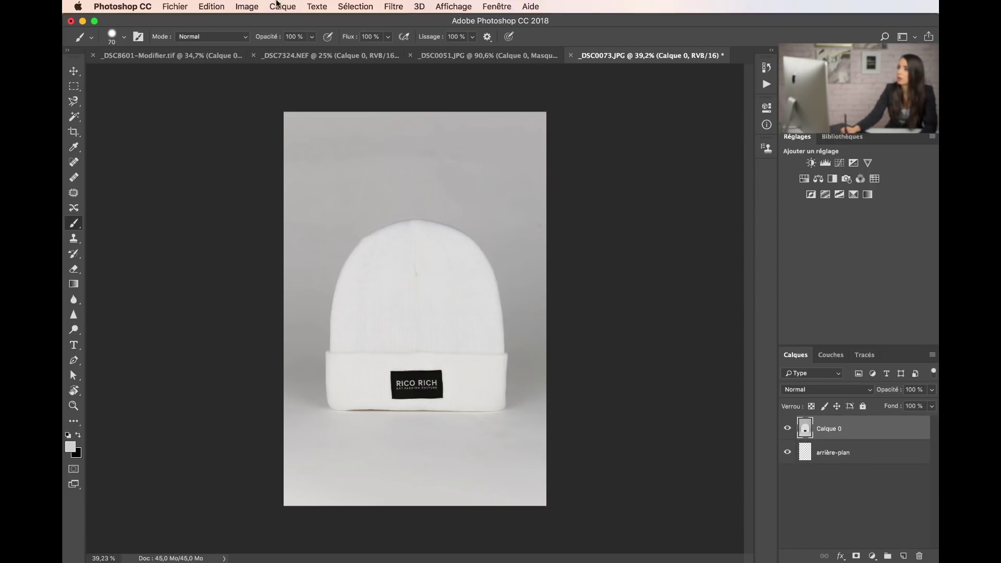
click(367, 6)
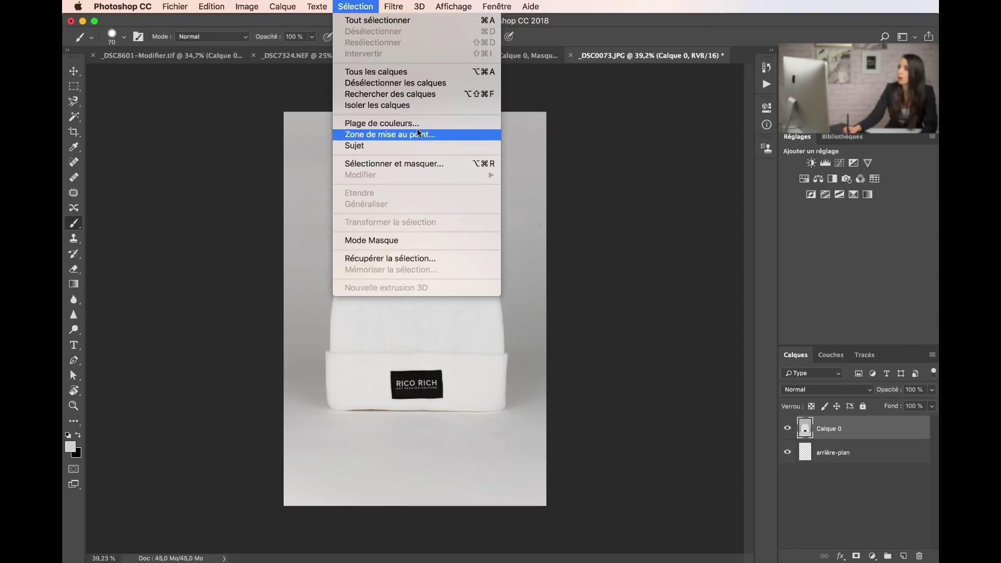
click(396, 134)
mouse_move(656, 137)
mouse_down()
mouse_move(677, 139)
mouse_move(647, 138)
mouse_move(671, 140)
mouse_up()
mouse_move(652, 138)
mouse_down()
mouse_move(639, 138)
mouse_move(653, 141)
mouse_up()
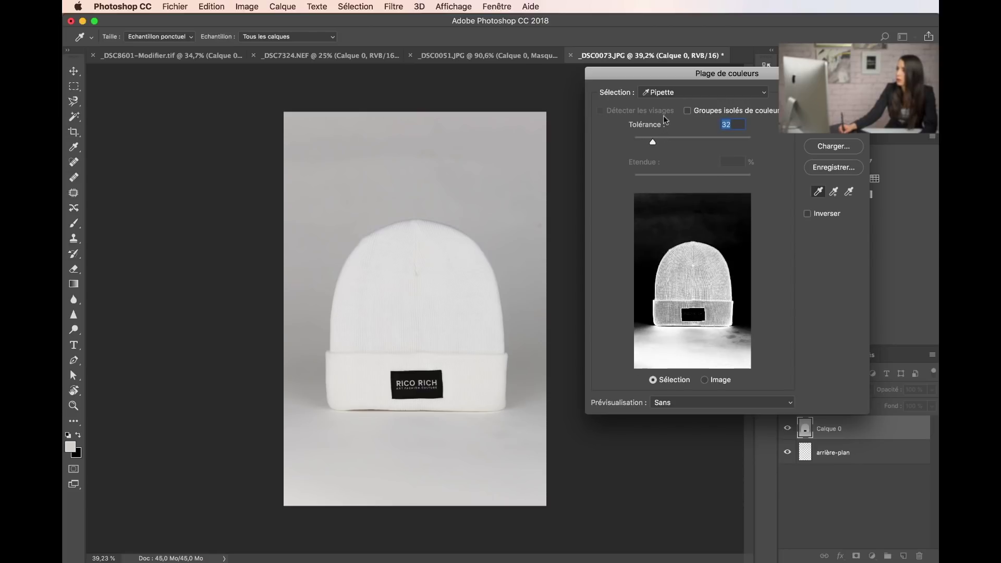
click(666, 93)
click(673, 192)
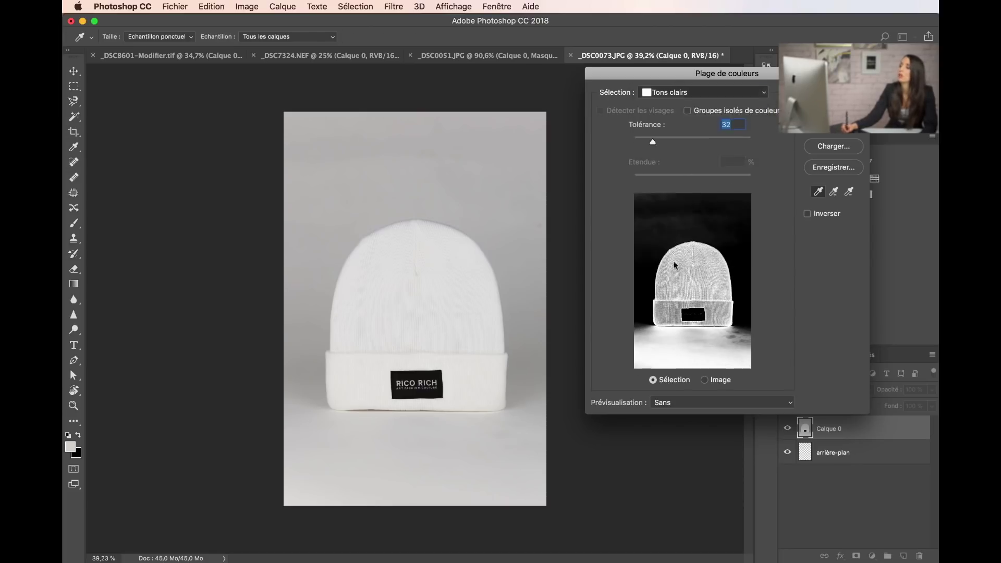
mouse_move(636, 141)
mouse_down()
mouse_move(625, 143)
mouse_move(658, 151)
mouse_move(645, 146)
mouse_up()
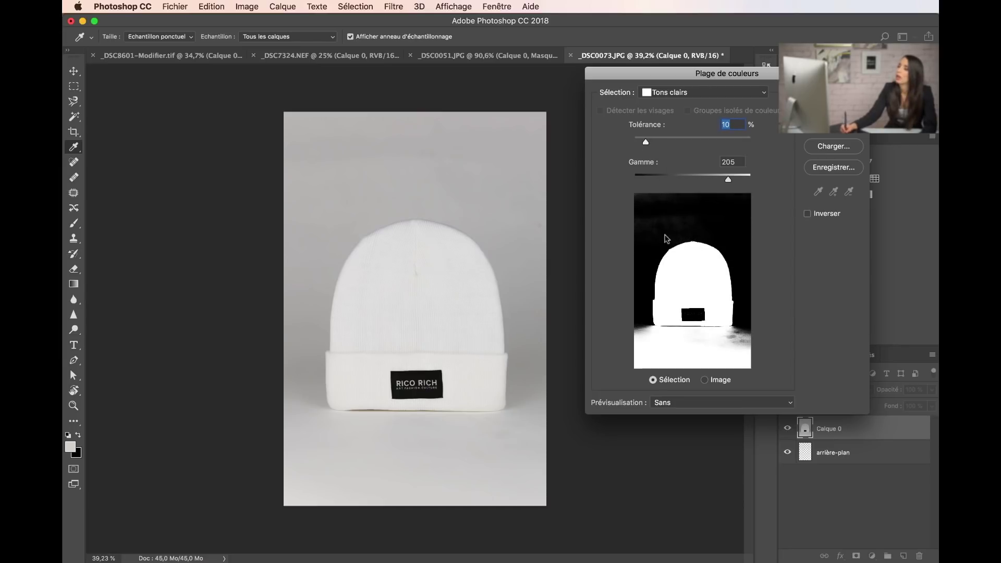
drag(643, 138, 644, 138)
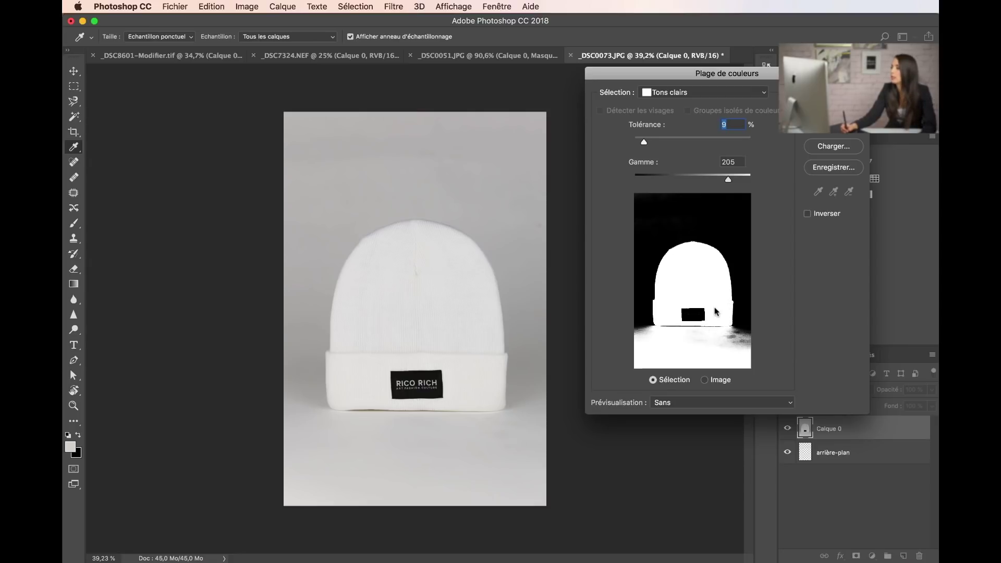
key(Return)
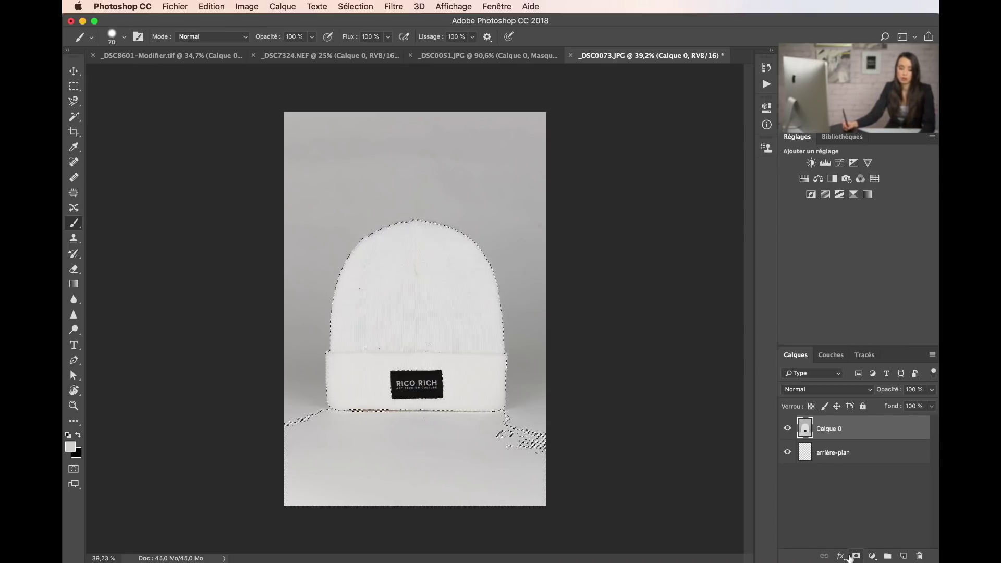
- Add a layer mask that hides the selected highlights on the beanie's Calque 0, and invert the mask
click(856, 556)
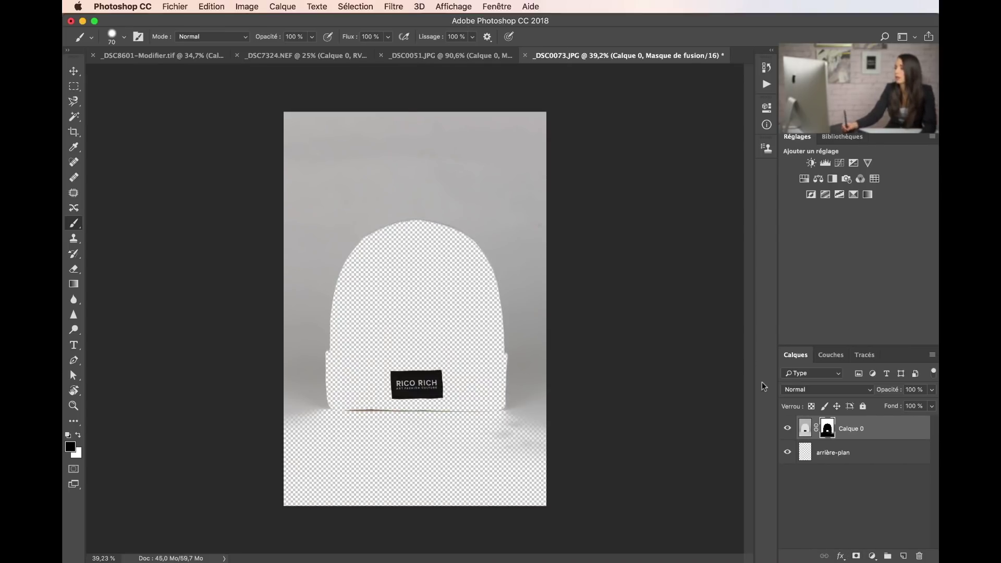
alt+click(828, 428)
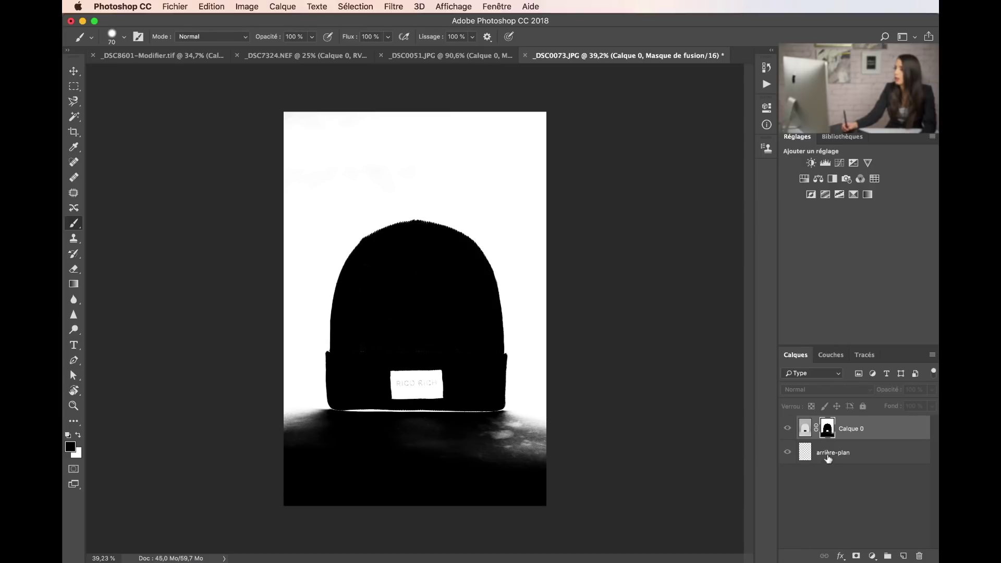
alt+click(828, 432)
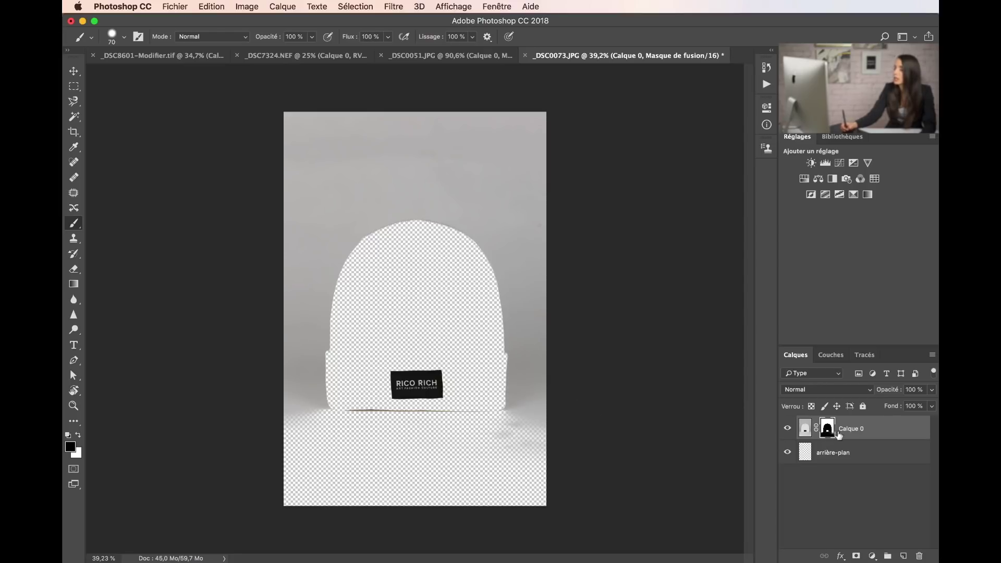
alt+click(829, 432)
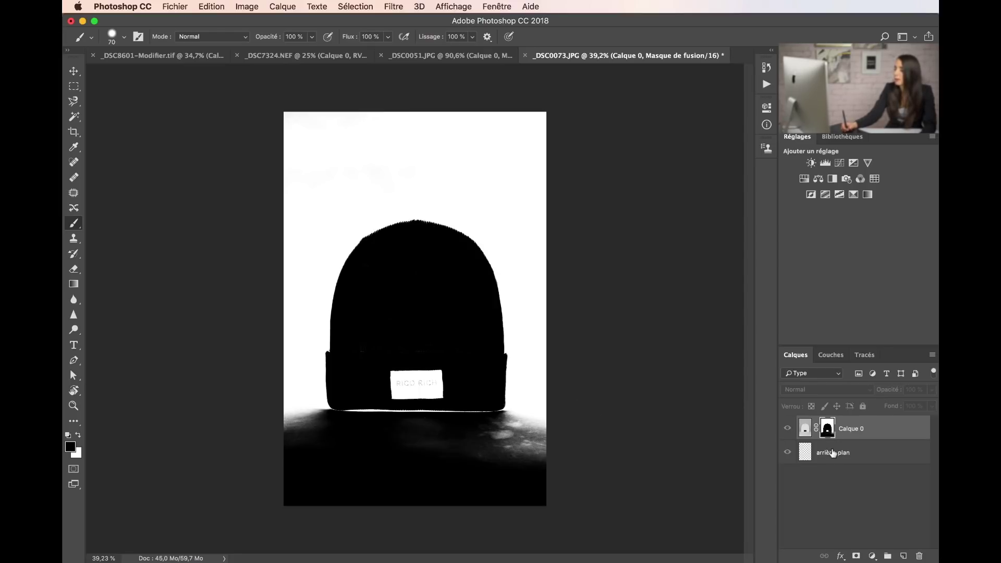
alt+click(830, 432)
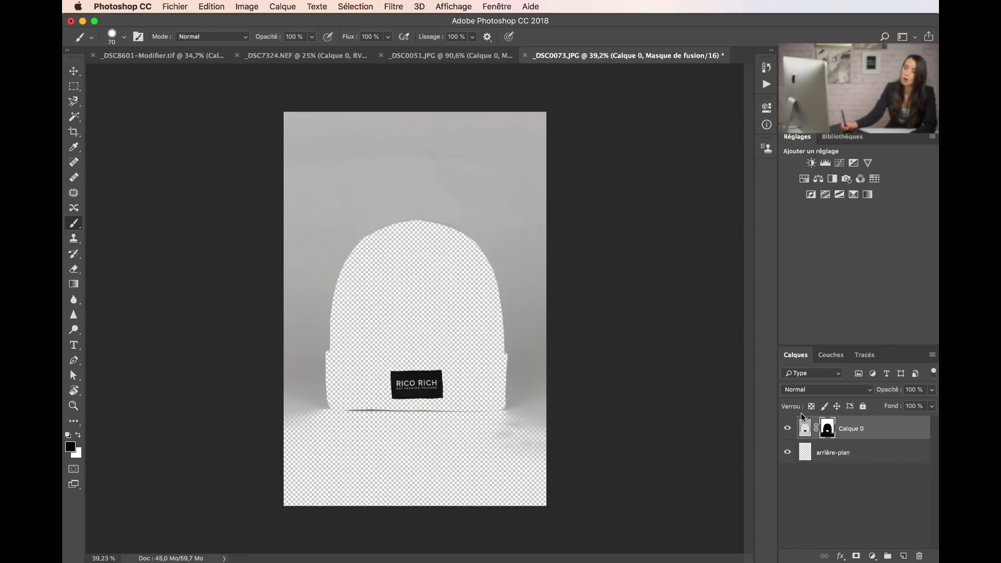
key(super+i)
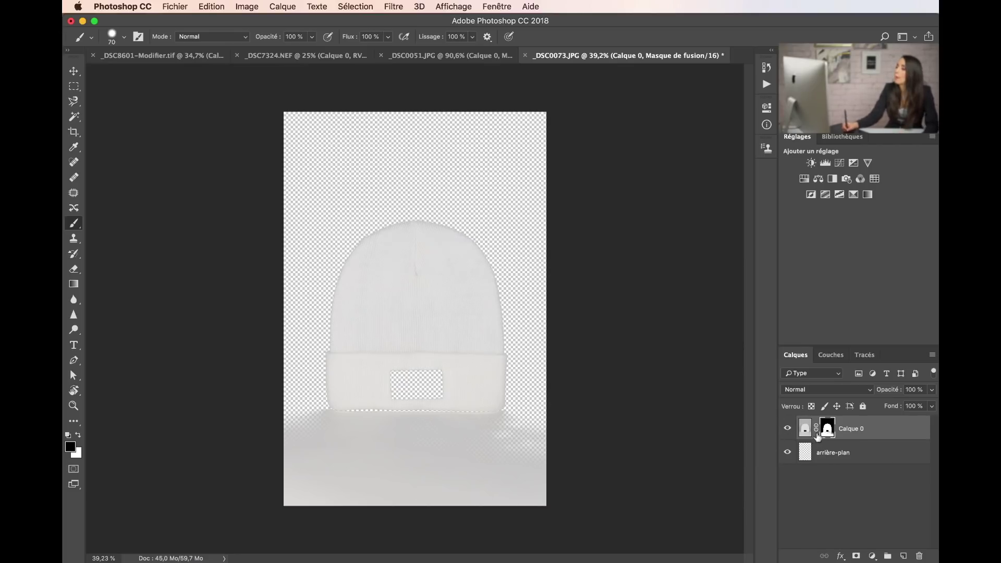
- Display the beanie's mask on its own, outline the floor below the beanie with the magnetic lasso, fill it with black and deselect
alt+click(826, 434)
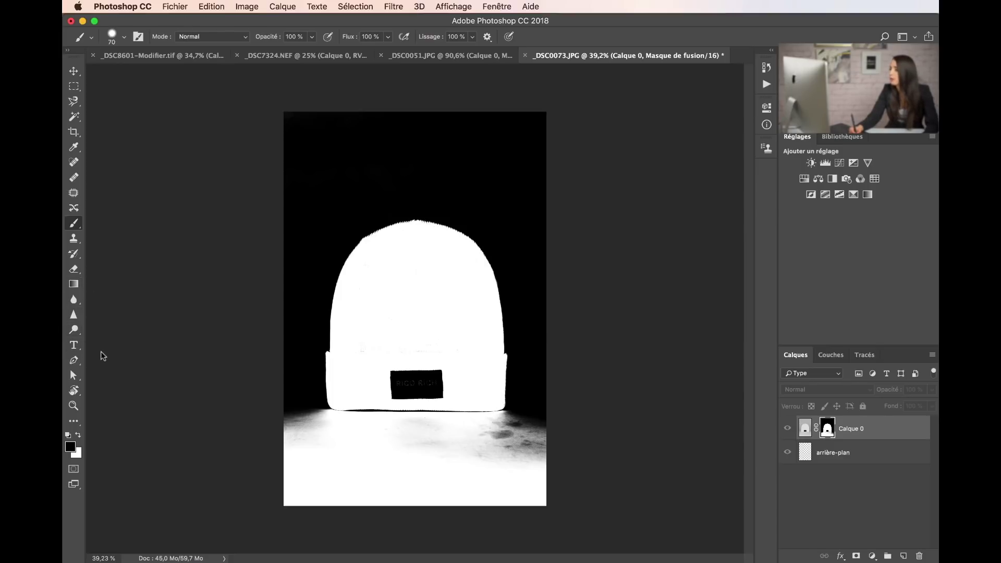
click(73, 101)
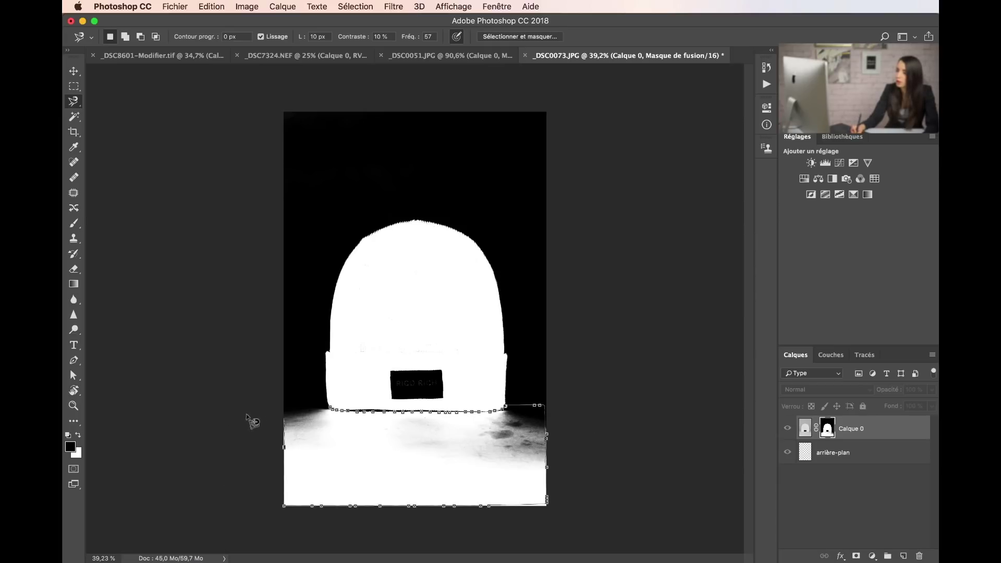
click(339, 414)
key(alt+BackSpace)
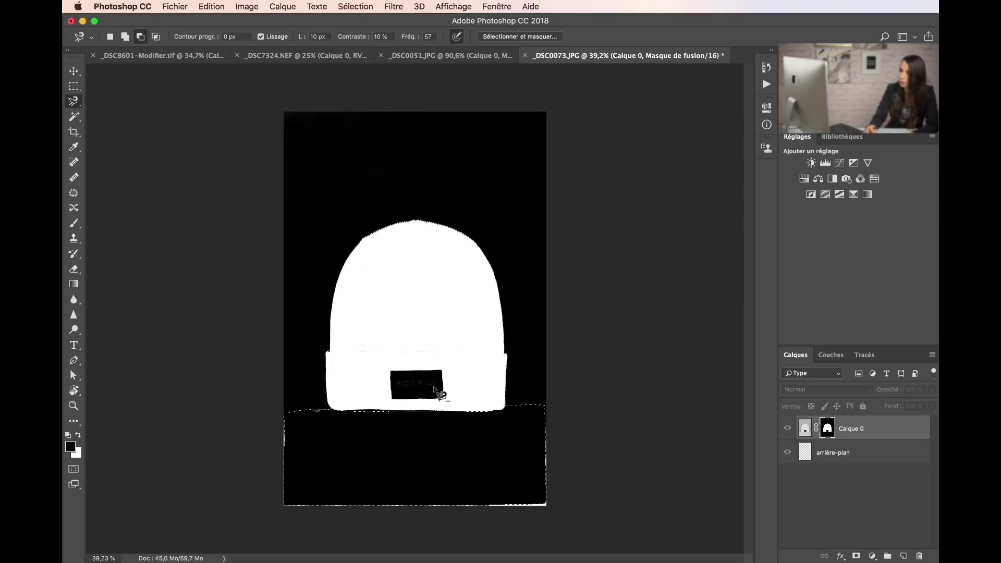
key(super+d)
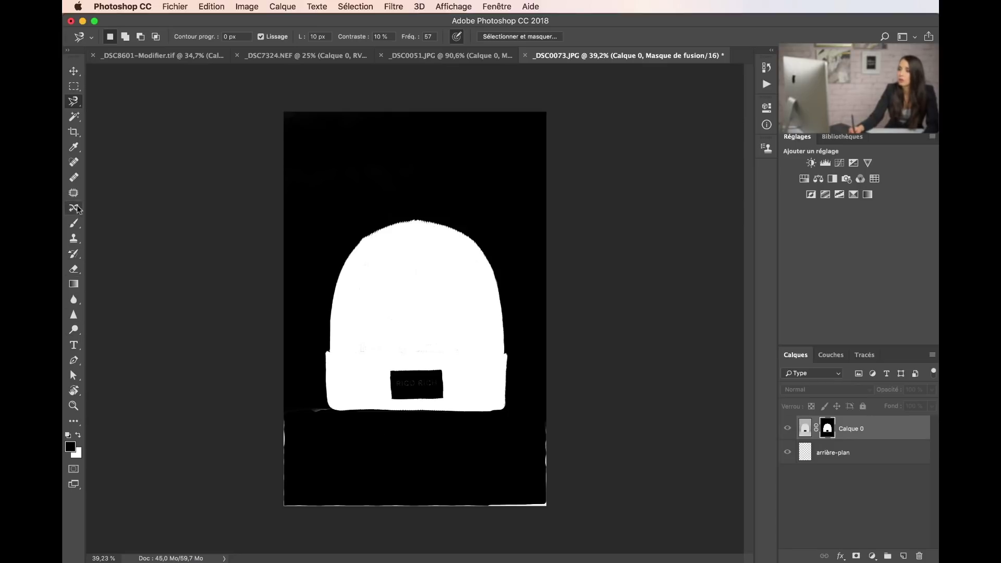
- Paint the leftover white traces around the lower background black on the beanie's mask with a 337 px brush
click(73, 223)
drag(296, 463, 344, 468)
mouse_move(281, 418)
mouse_down()
mouse_move(301, 507)
mouse_move(520, 496)
mouse_move(554, 444)
mouse_move(542, 413)
mouse_up()
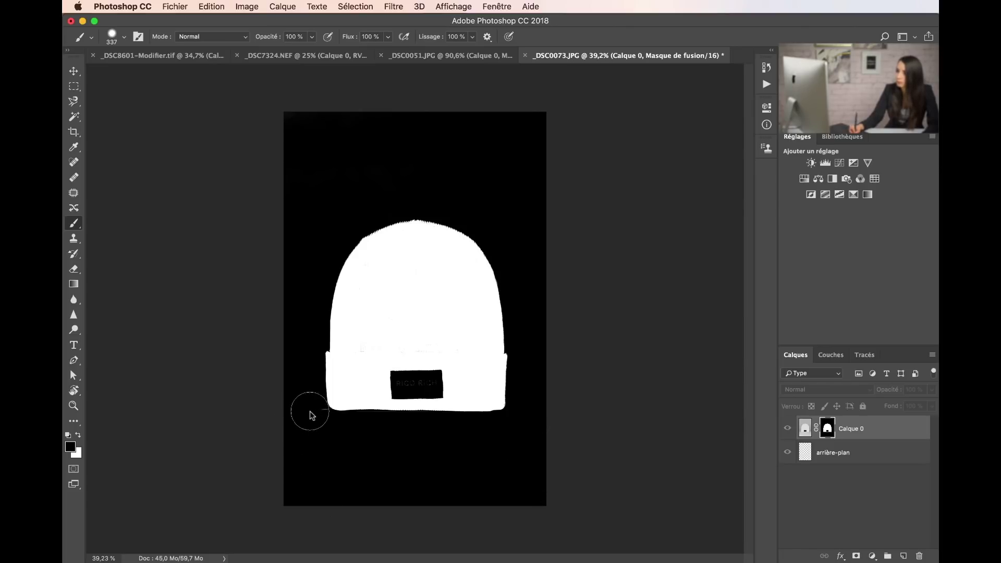
- Paint the logo patch and the rest of the beanie's interior white on the mask, enlarging the brush to 513, and return to the full cut-out view
click(78, 435)
mouse_move(398, 361)
mouse_down()
mouse_move(459, 375)
mouse_move(375, 383)
mouse_move(434, 389)
mouse_move(453, 363)
mouse_move(357, 351)
mouse_move(367, 292)
mouse_move(431, 252)
mouse_up()
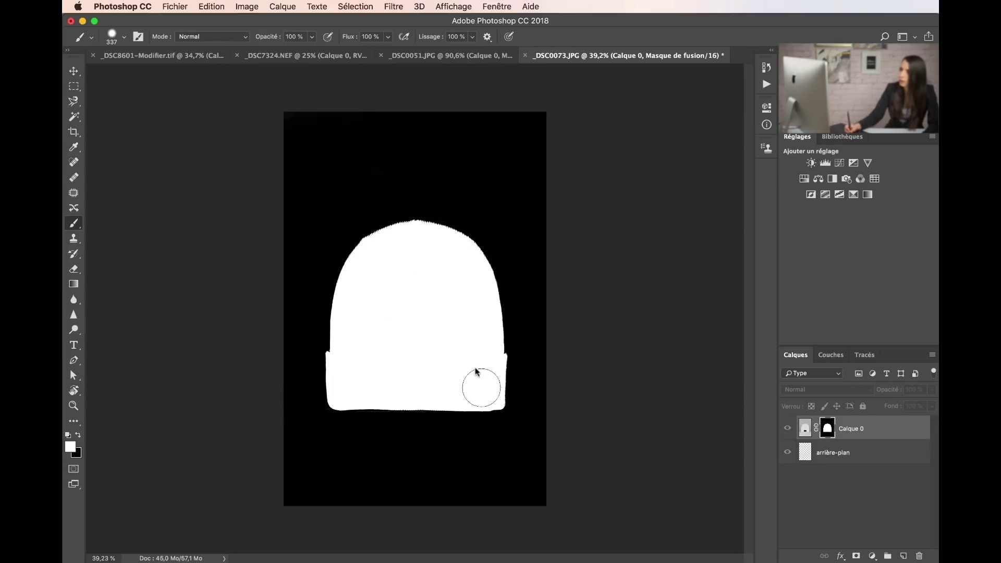
mouse_move(365, 268)
mouse_down()
mouse_move(399, 286)
mouse_move(384, 250)
mouse_move(416, 232)
mouse_move(464, 266)
mouse_move(450, 254)
mouse_up()
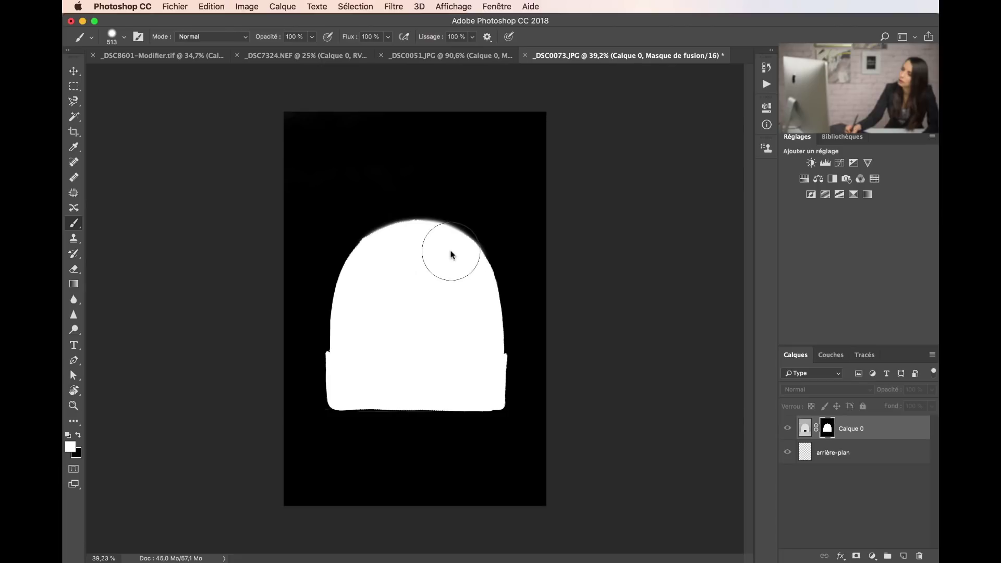
alt+click(827, 431)
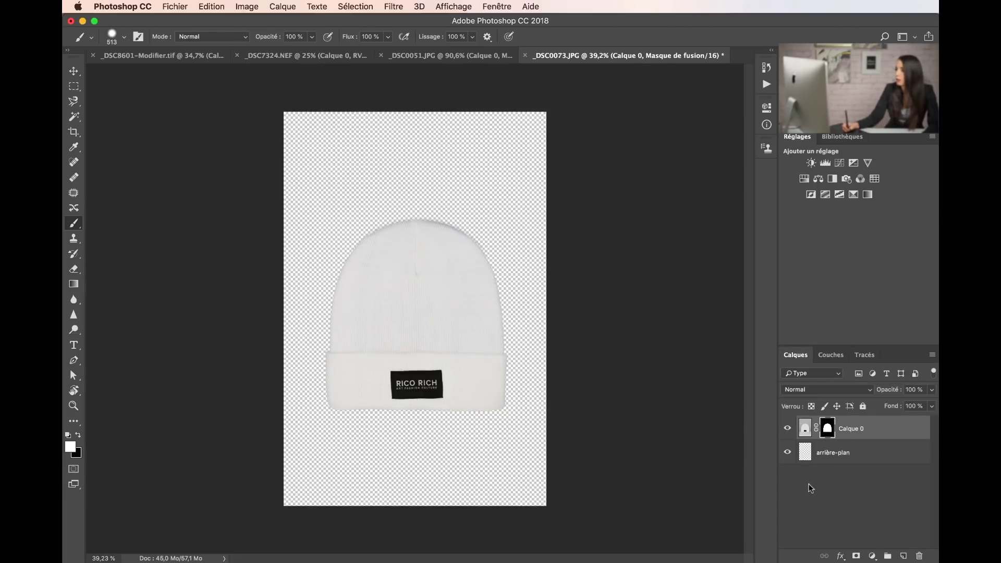
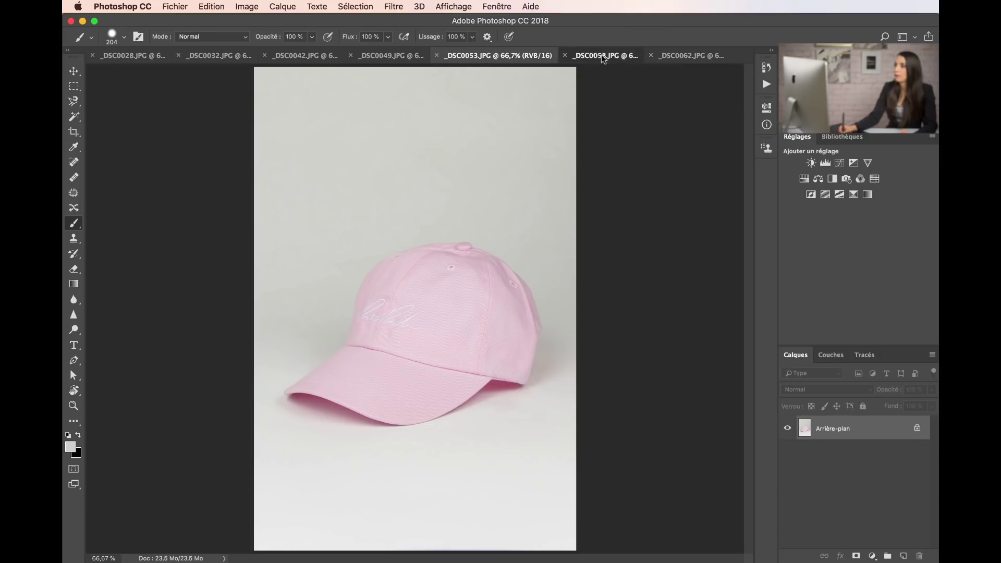
- Look through the open cap photos to compare their shared framing and backdrop, finishing on the navy cap in _DSC0049.JPG
click(135, 57)
click(242, 56)
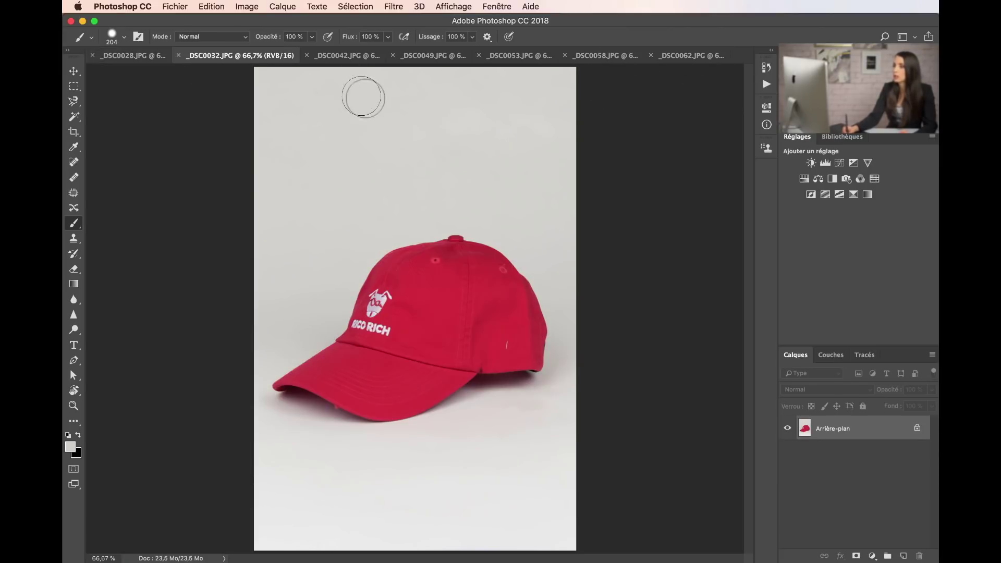
click(350, 57)
click(433, 55)
click(519, 56)
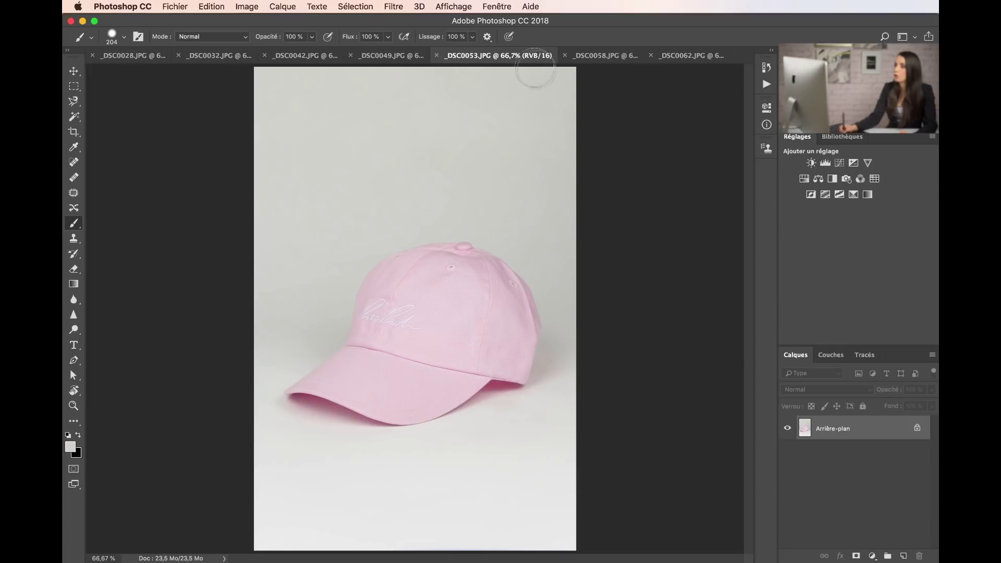
click(612, 56)
click(670, 57)
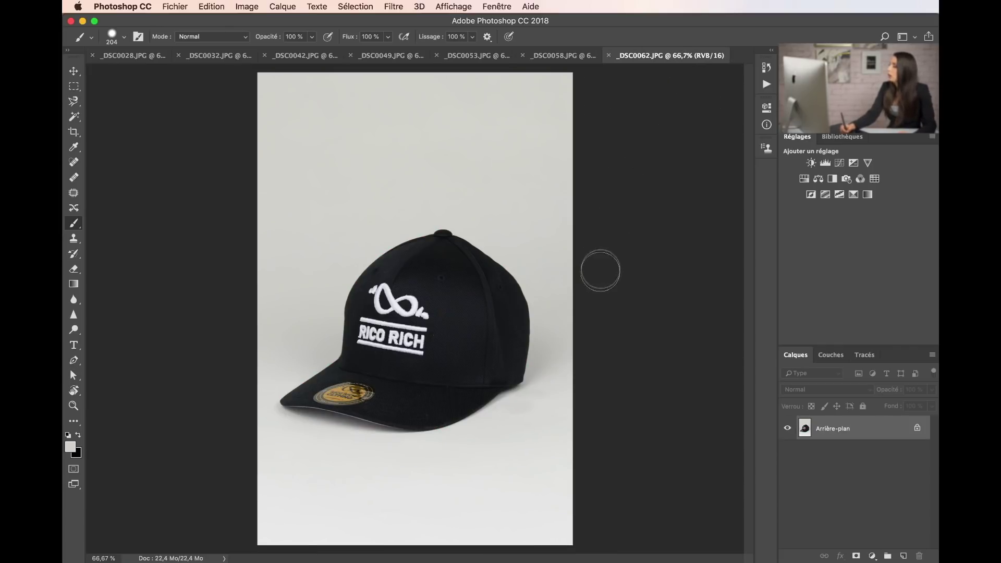
click(561, 56)
click(470, 56)
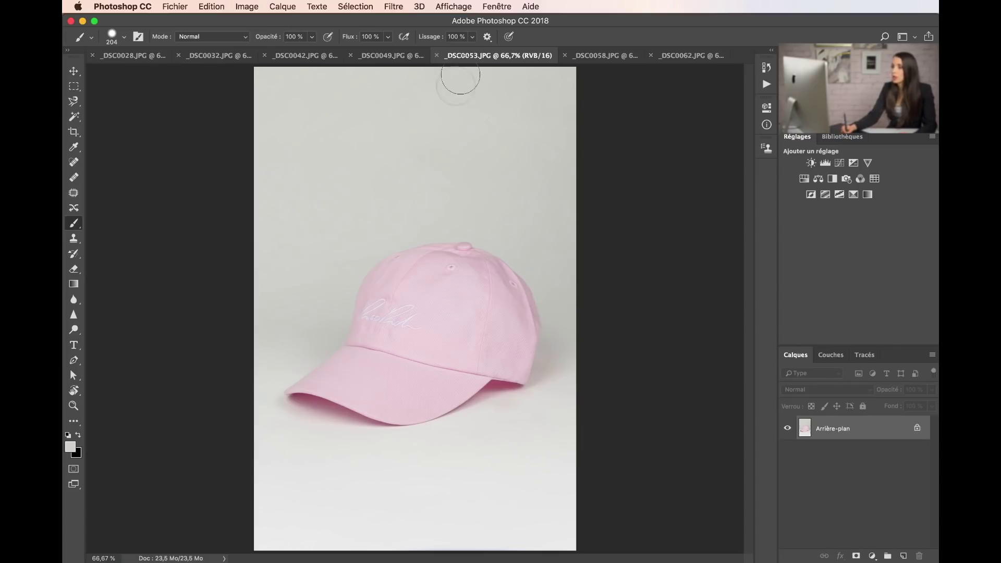
click(388, 55)
click(309, 56)
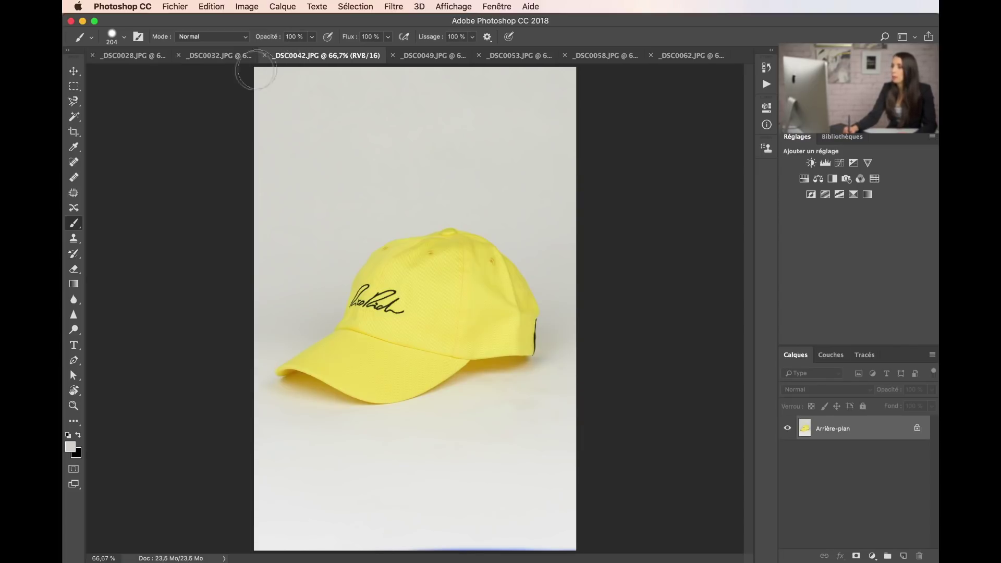
click(227, 62)
click(337, 58)
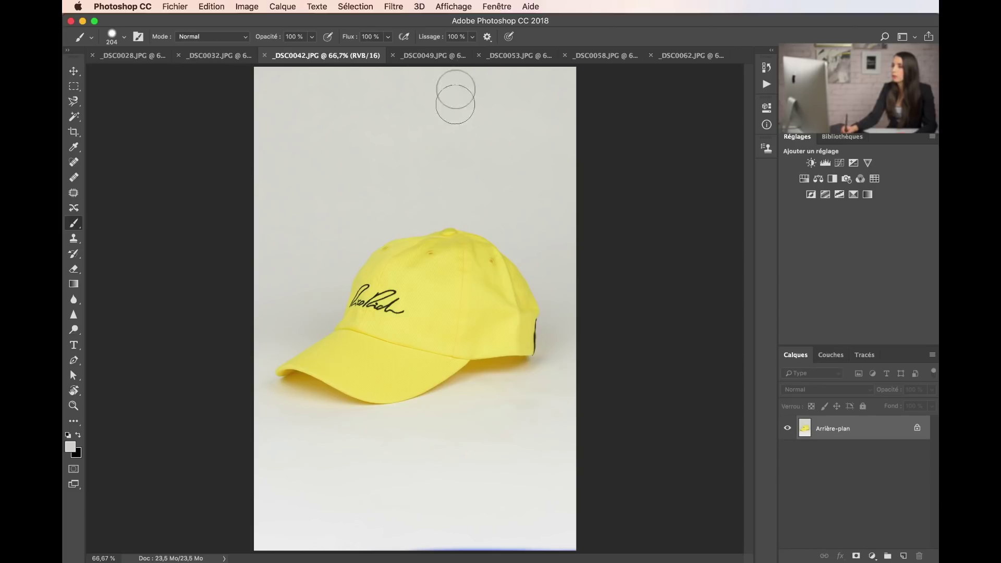
click(428, 55)
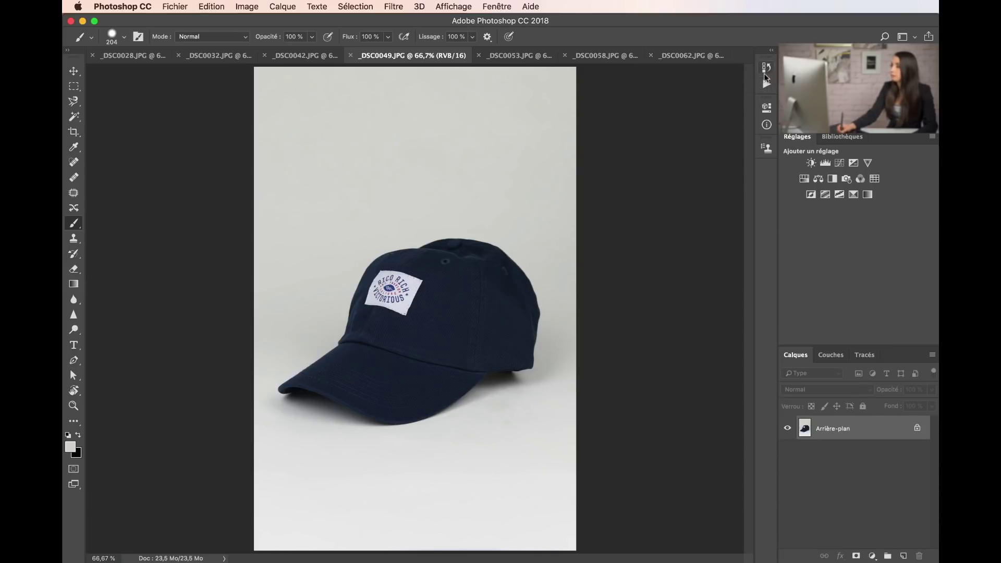
- Create an action named detourage 1 in the Actions par défaut set and start recording it
click(766, 85)
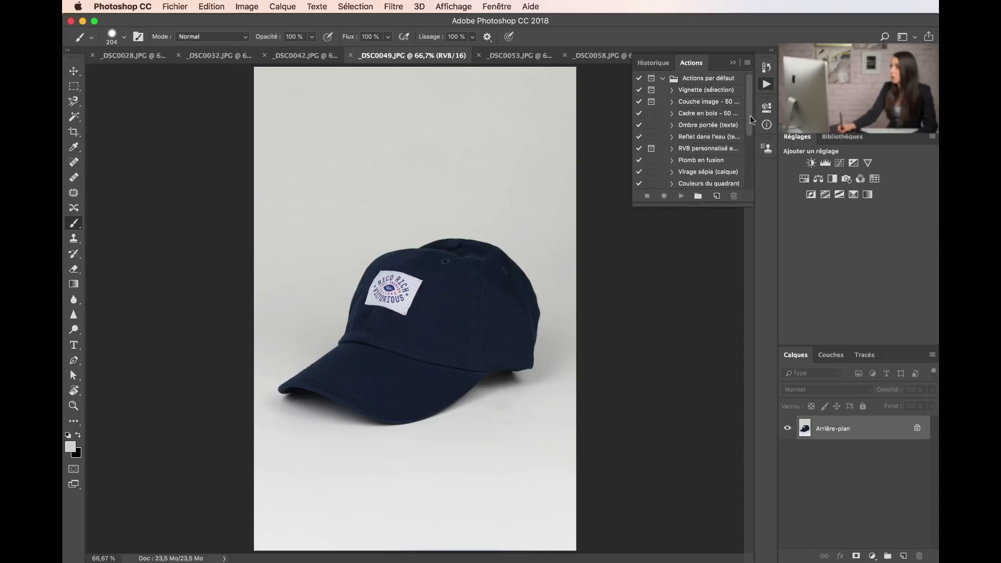
click(662, 78)
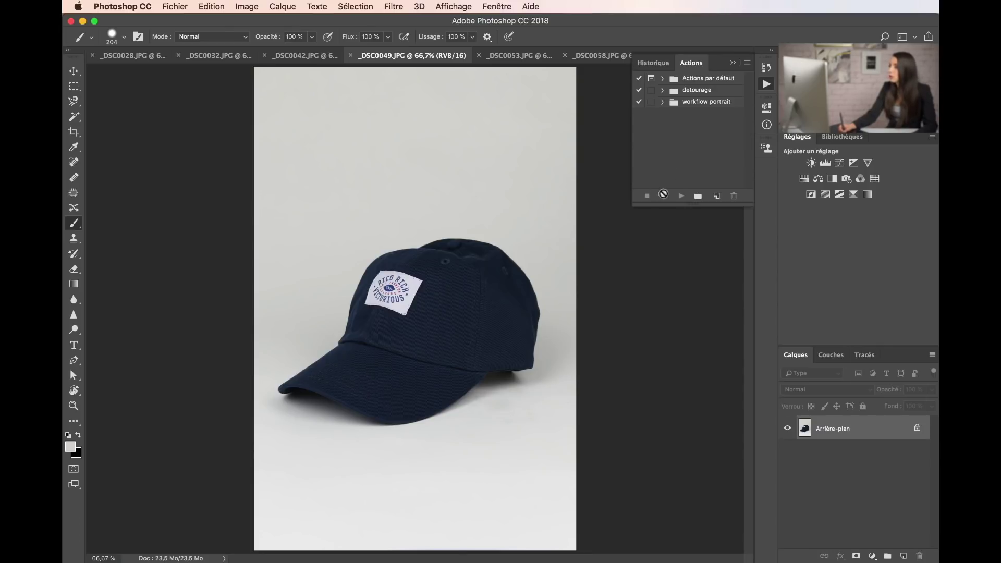
click(717, 196)
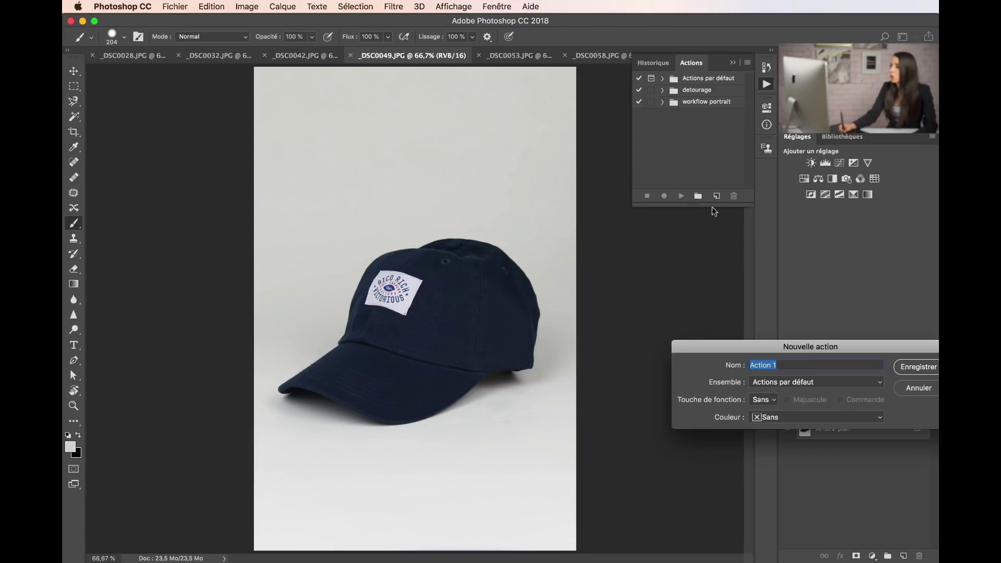
text(de)
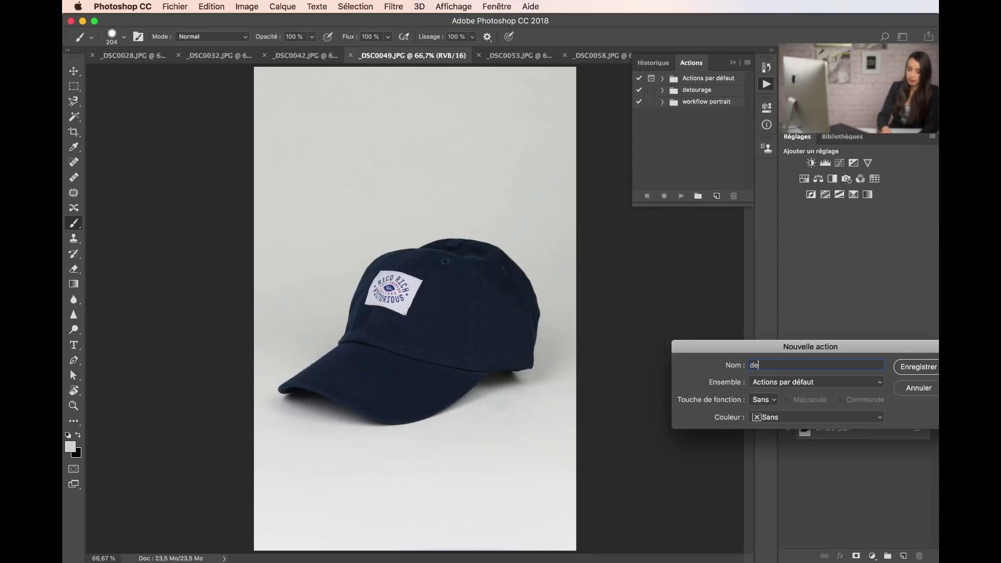
text(tourage1)
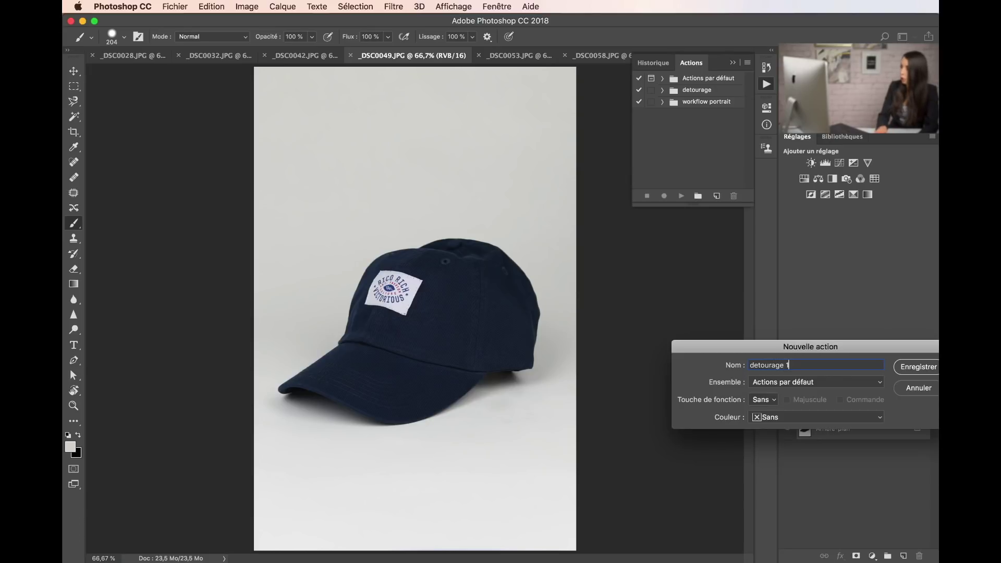
key(Return)
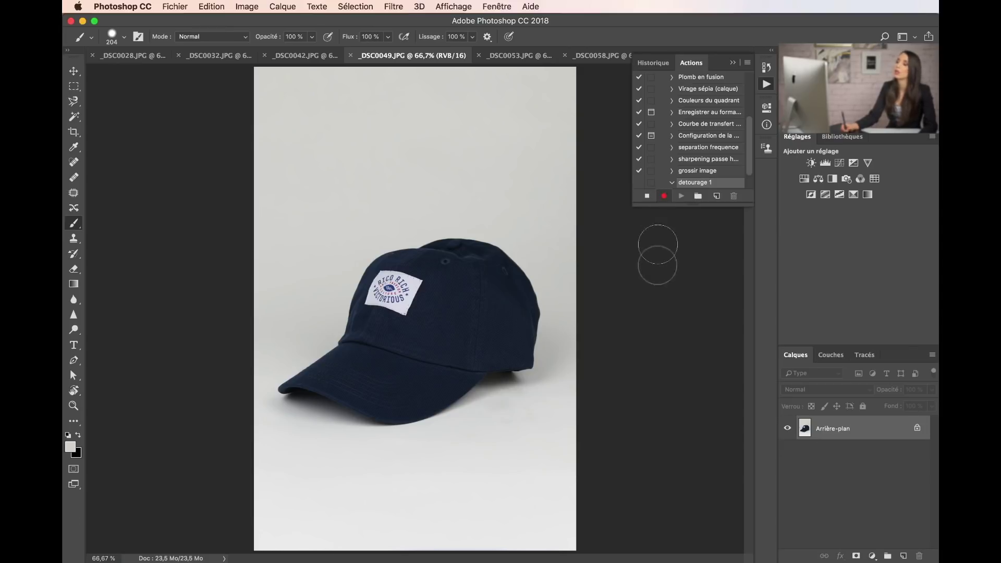
click(664, 196)
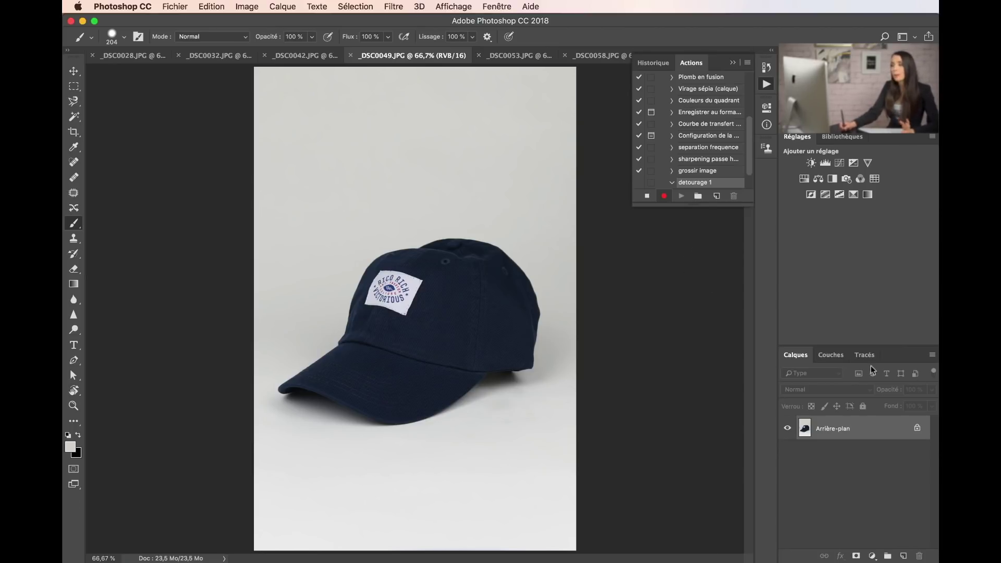
- Convert the navy cap's locked background into layer Calque 0 and add an empty layer named arrière-plan beneath it
double_click(828, 432)
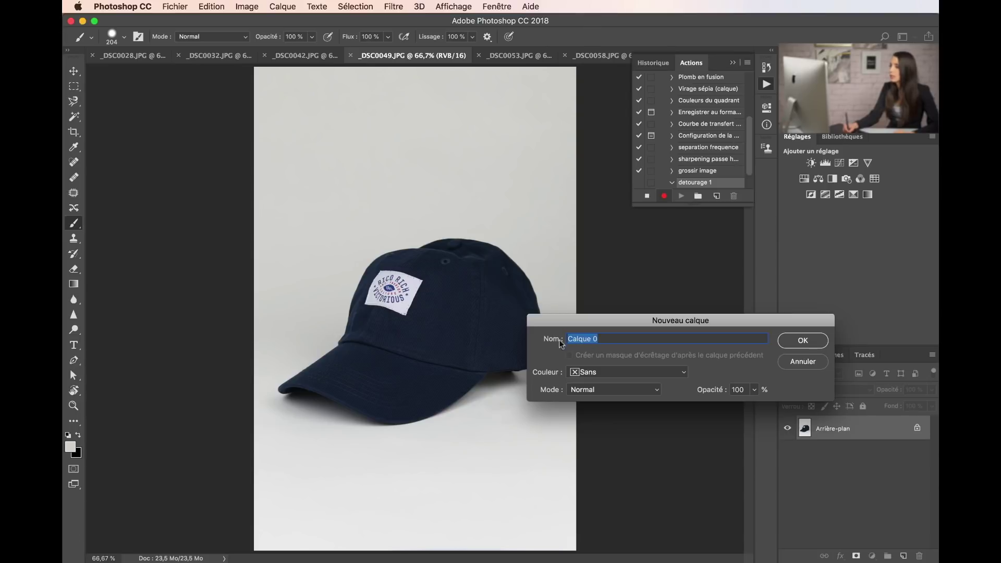
click(815, 343)
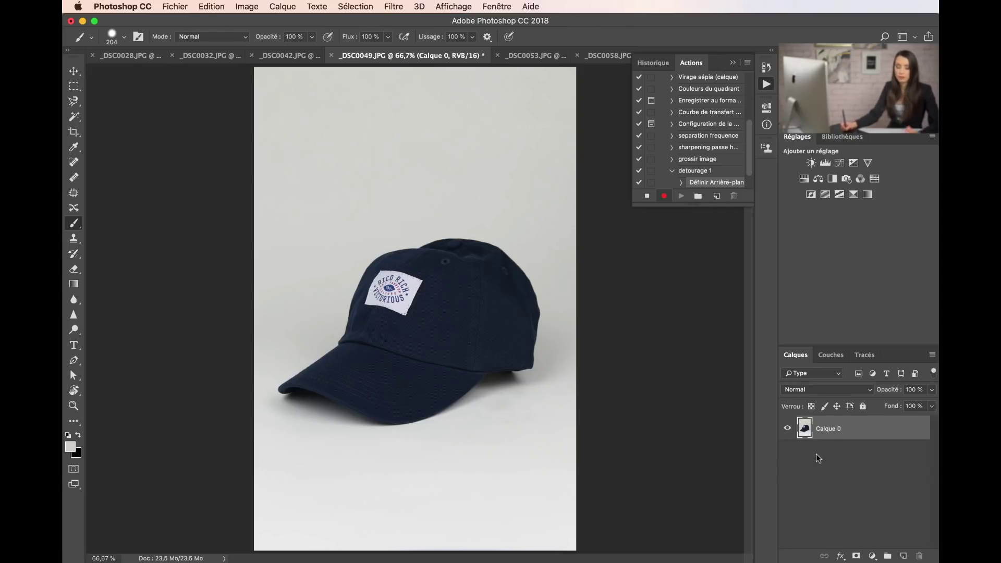
key(super+shift+n)
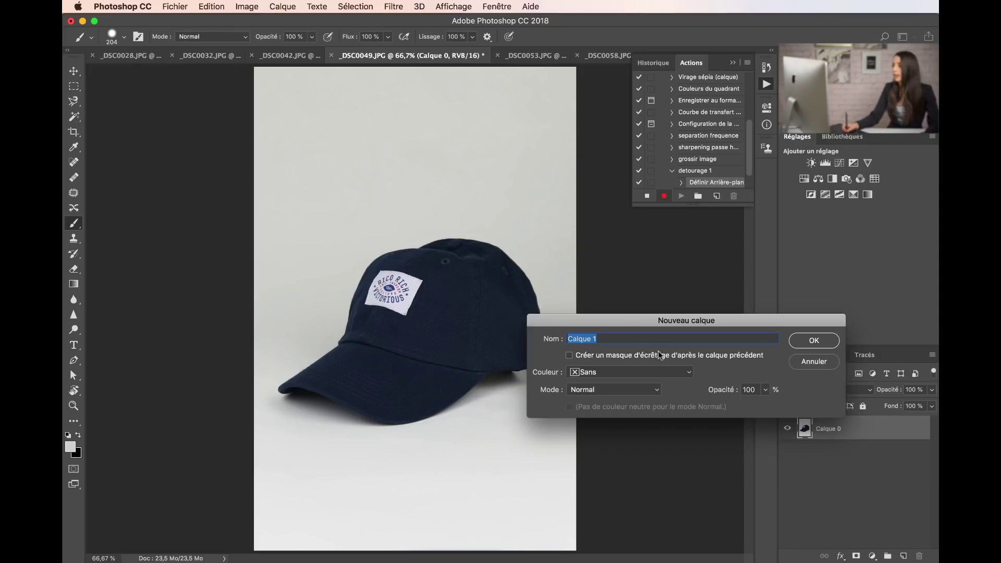
text(arrière-plan)
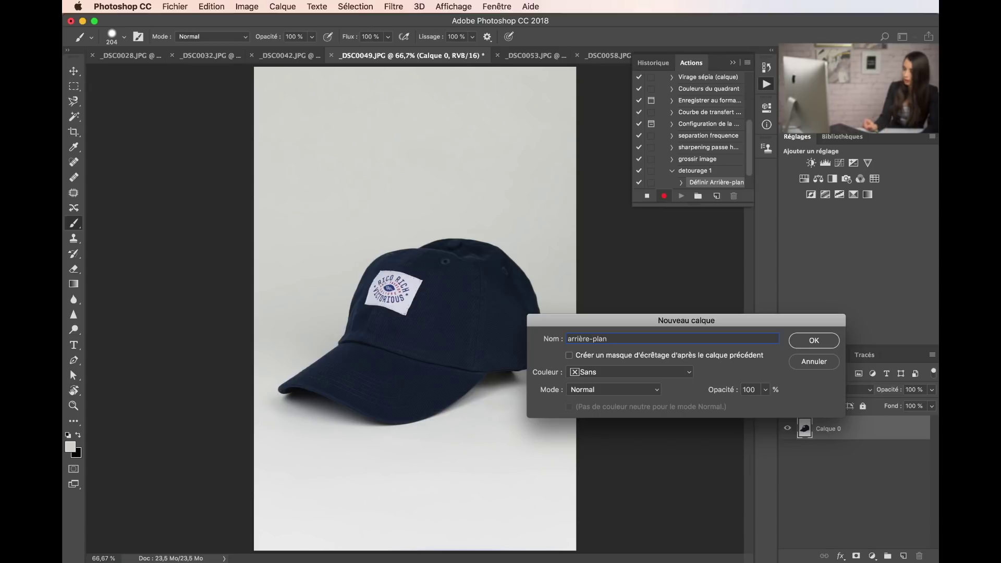
key(Return)
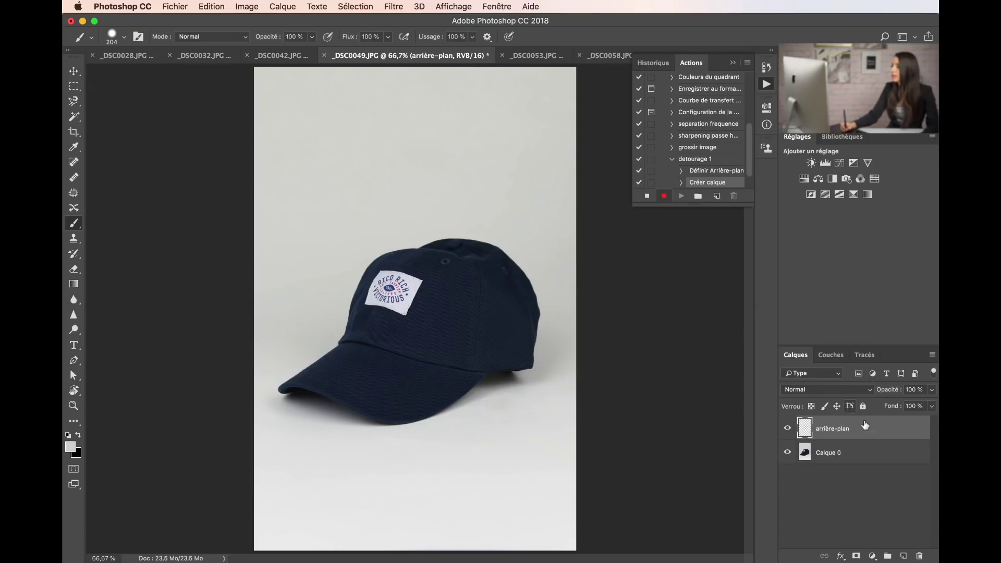
drag(862, 427, 846, 451)
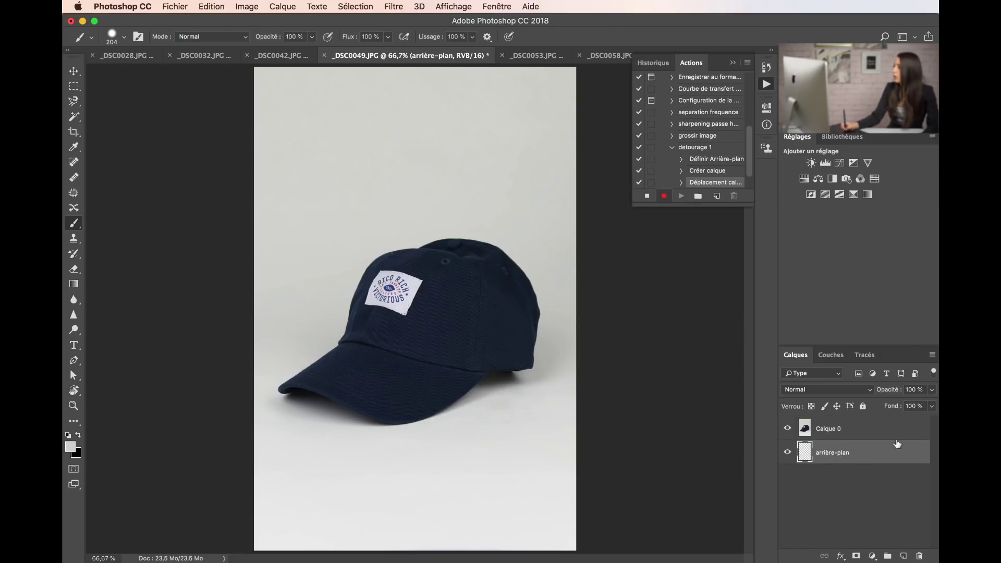
- Start a colour range selection on Calque 0 and set its selection method to Pipette
click(805, 429)
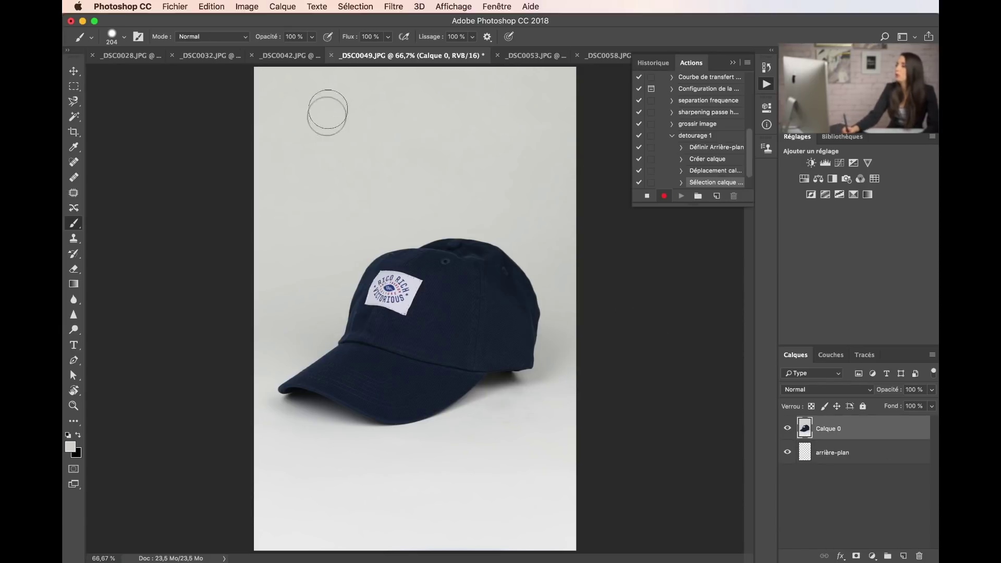
click(353, 7)
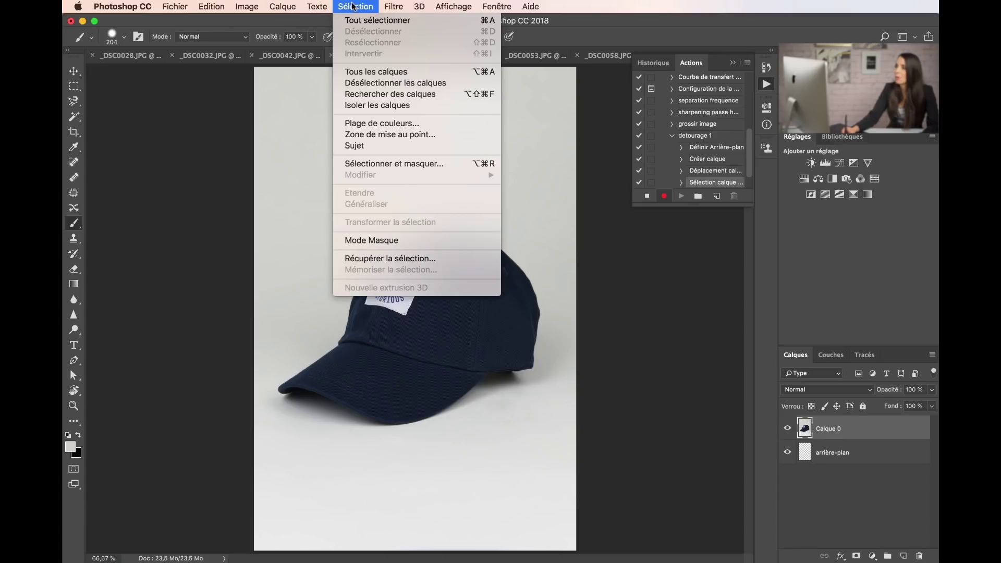
click(361, 122)
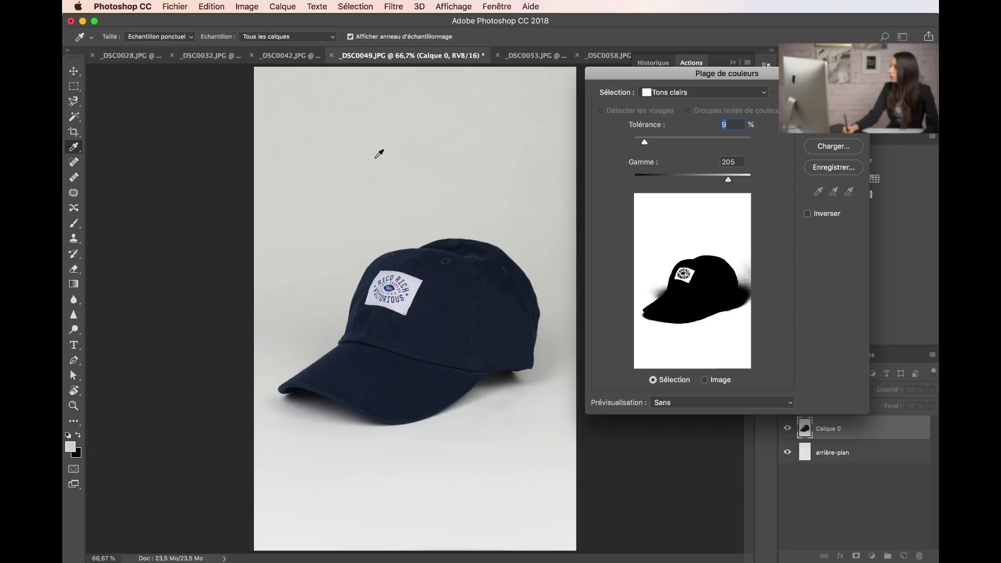
click(661, 90)
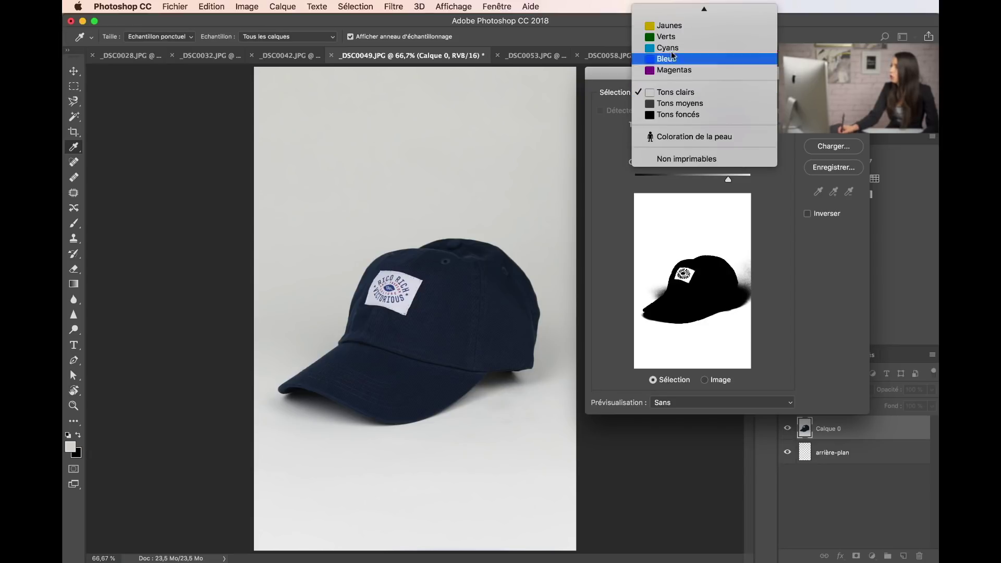
click(670, 13)
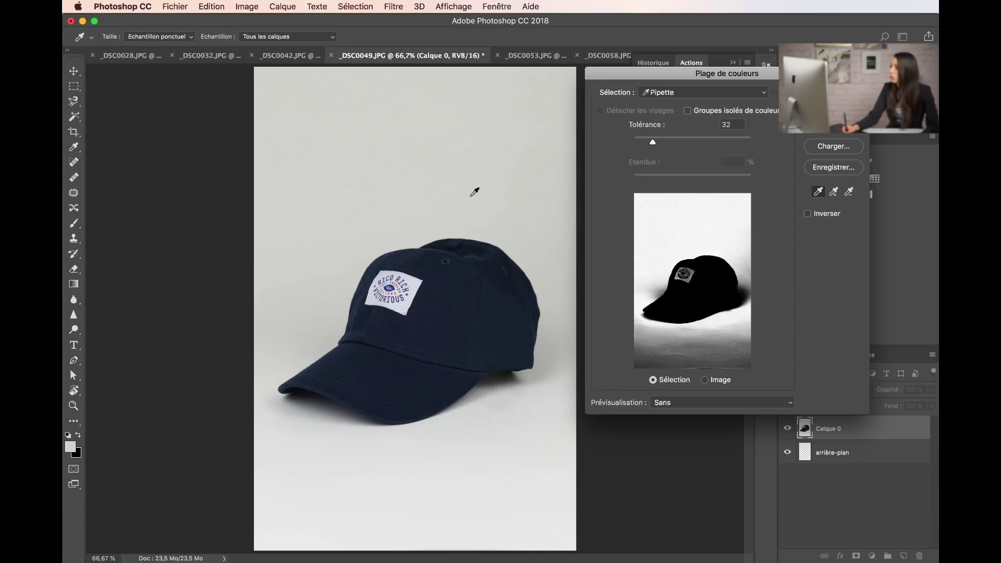
- Sample the light grey backdrop around the navy cap as the colour range, finishing on a spot just above the cap
click(510, 193)
click(417, 458)
click(445, 188)
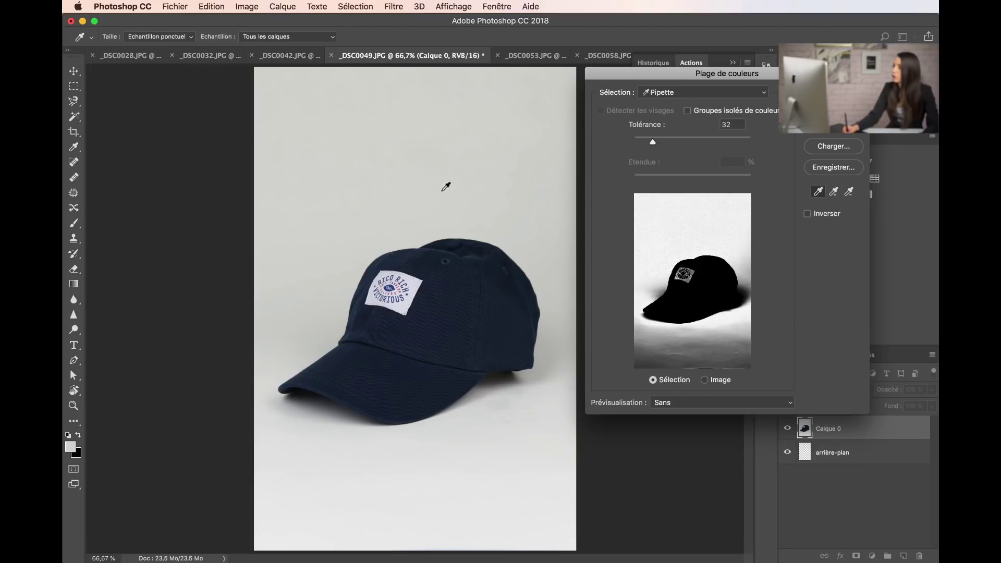
click(454, 178)
click(452, 178)
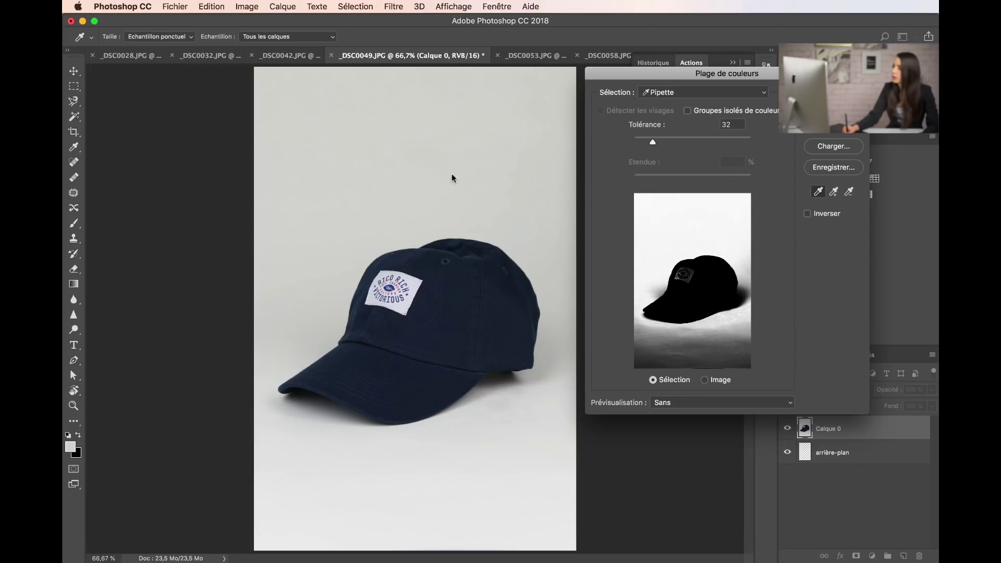
click(371, 191)
click(518, 195)
click(414, 179)
click(427, 238)
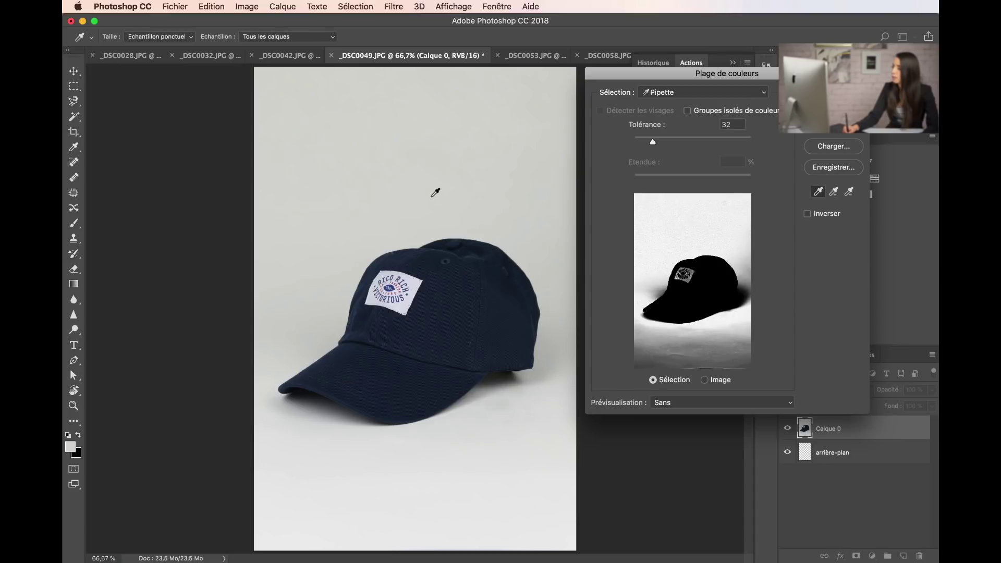
- Apply the colour range with a tolerance of 67 and add an inverted layer mask to Calque 0 that hides the backdrop
mouse_move(652, 141)
mouse_down()
mouse_move(644, 139)
mouse_move(689, 148)
mouse_move(671, 138)
mouse_up()
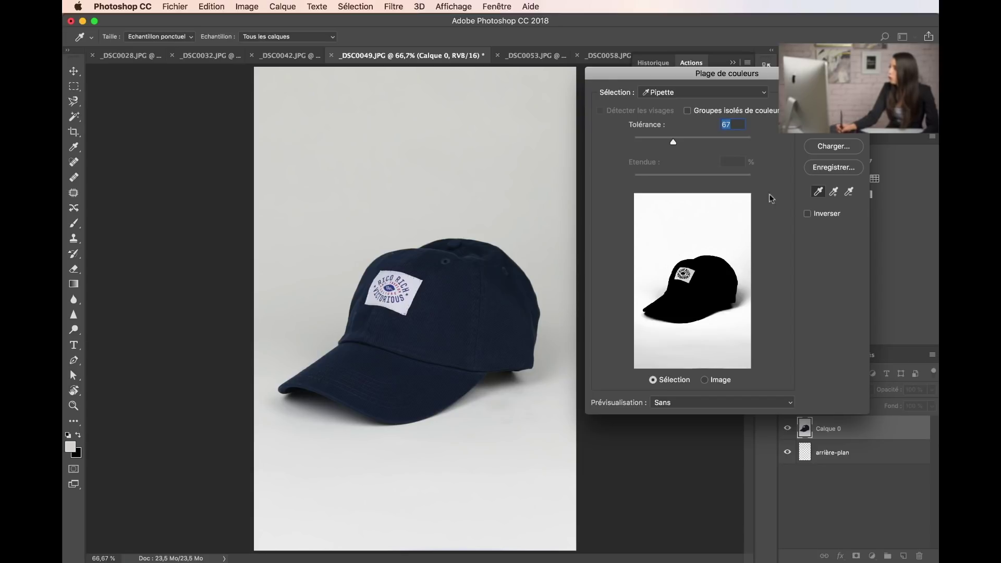
key(Return)
key(b)
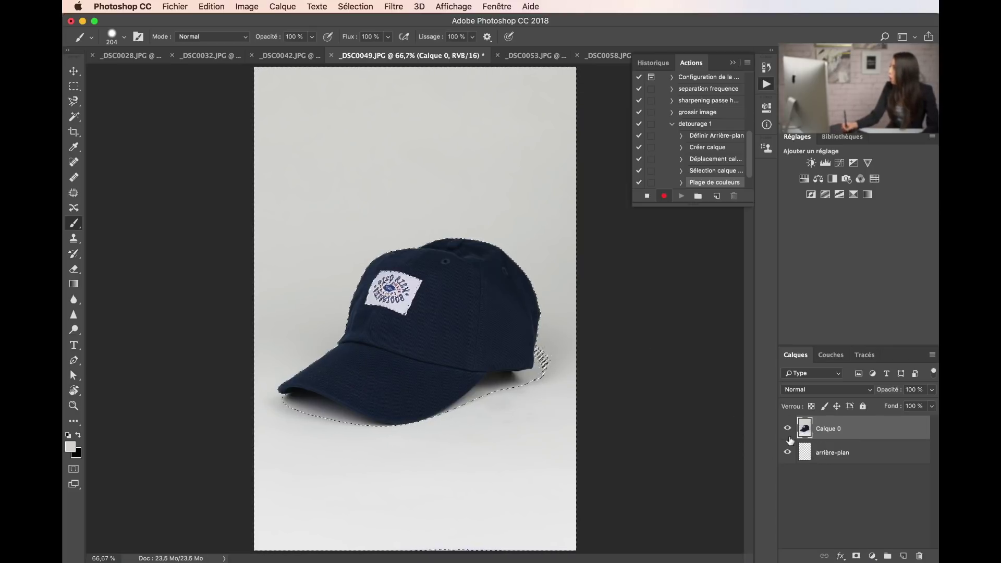
click(856, 557)
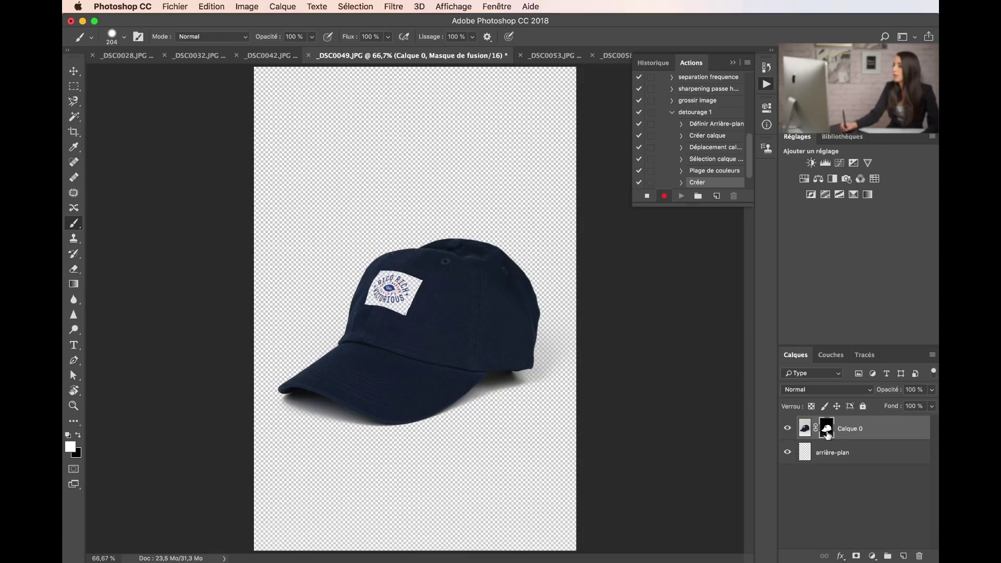
- Display Calque 0's mask alone, set its Levels black input to 39, and stop recording the action
alt+click(826, 433)
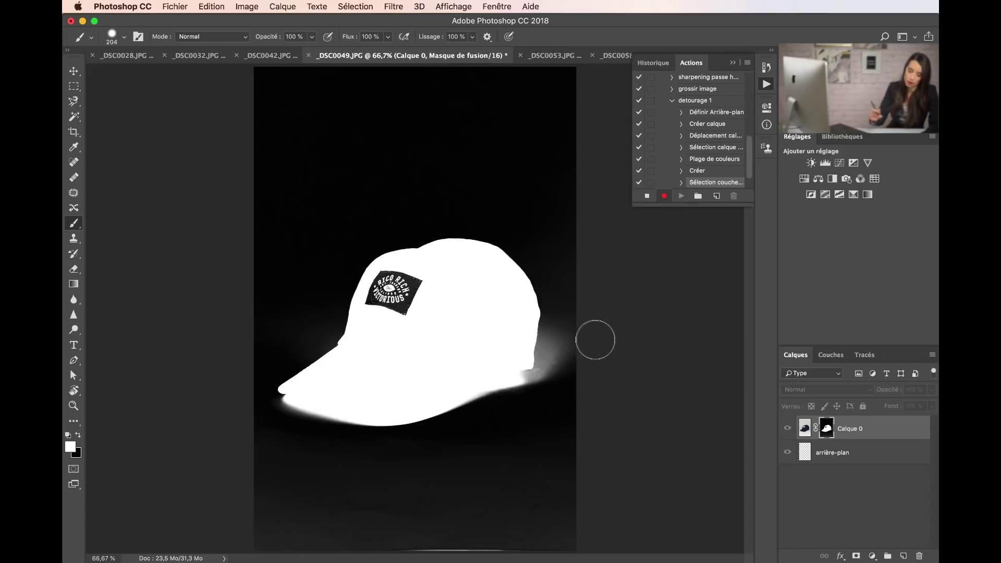
key(cmd+l)
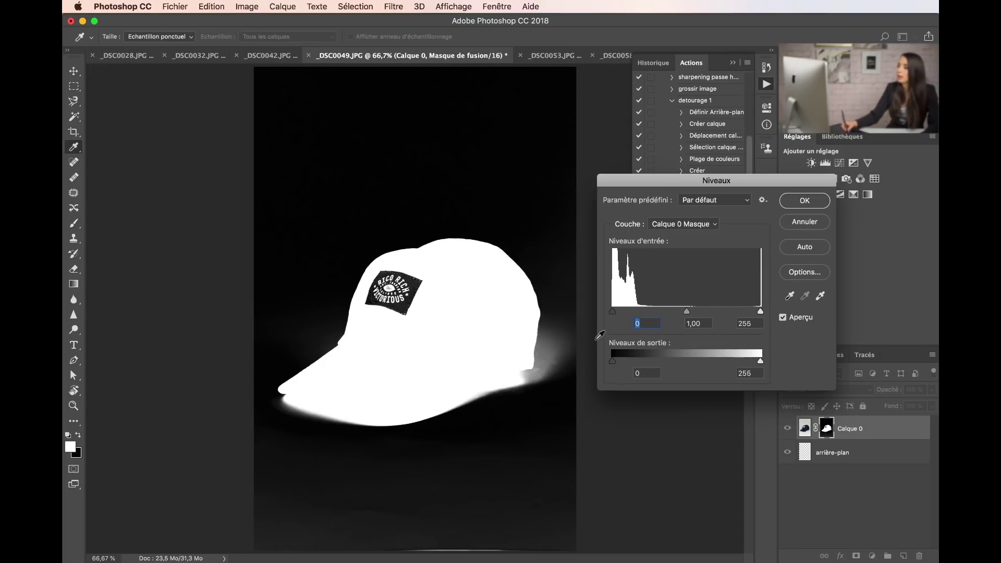
drag(613, 312, 635, 315)
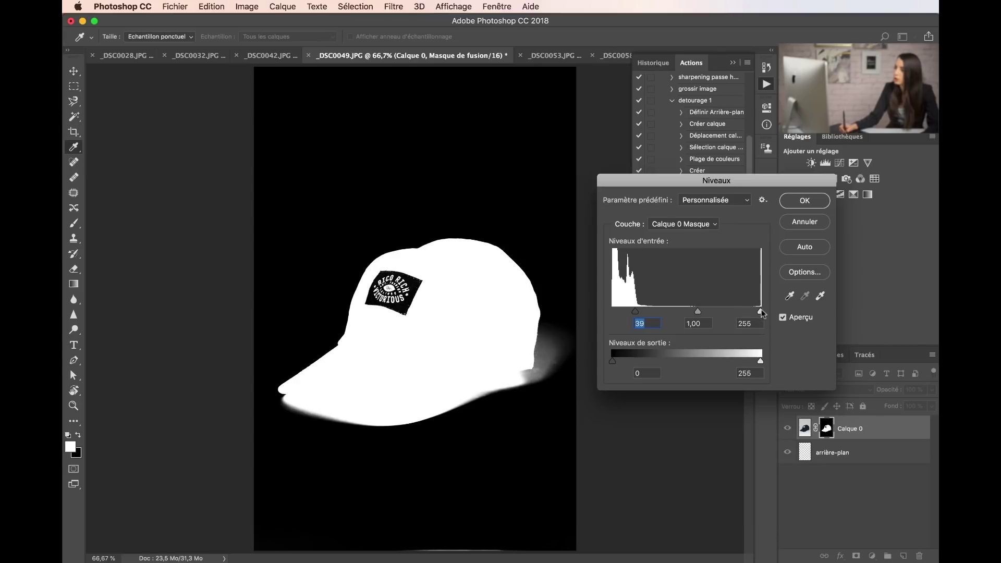
mouse_move(755, 313)
mouse_down()
mouse_move(746, 313)
mouse_move(766, 313)
mouse_up()
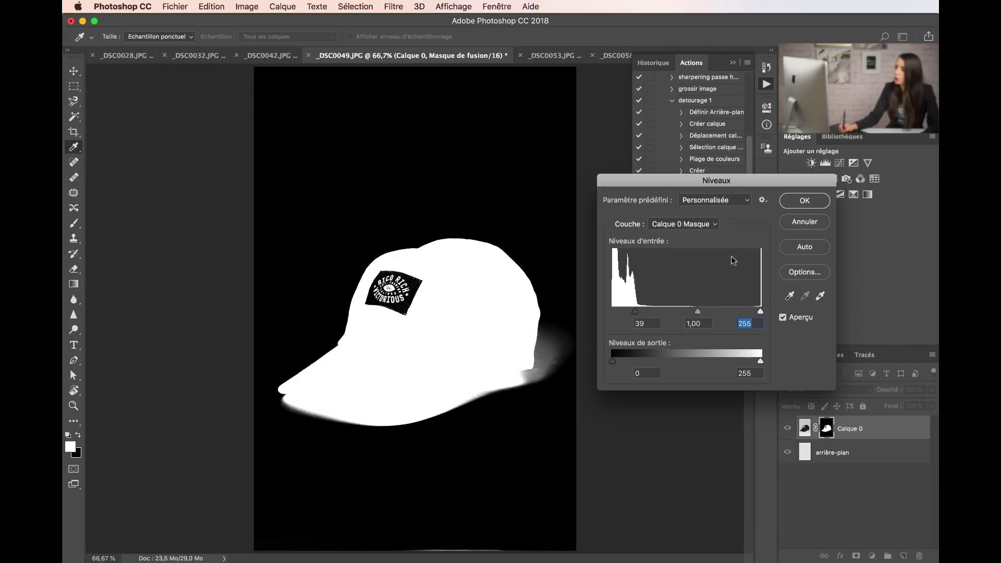
click(805, 201)
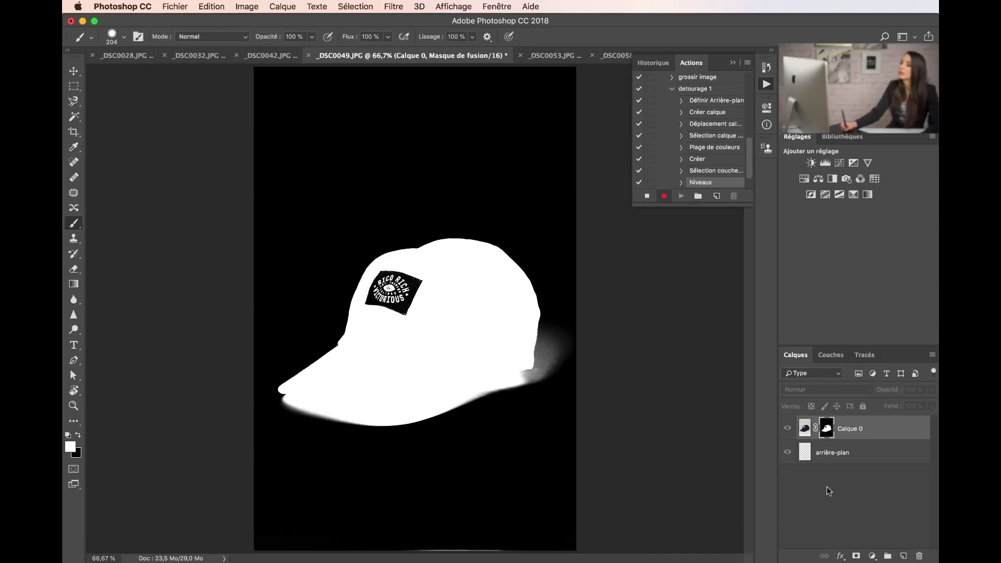
click(646, 196)
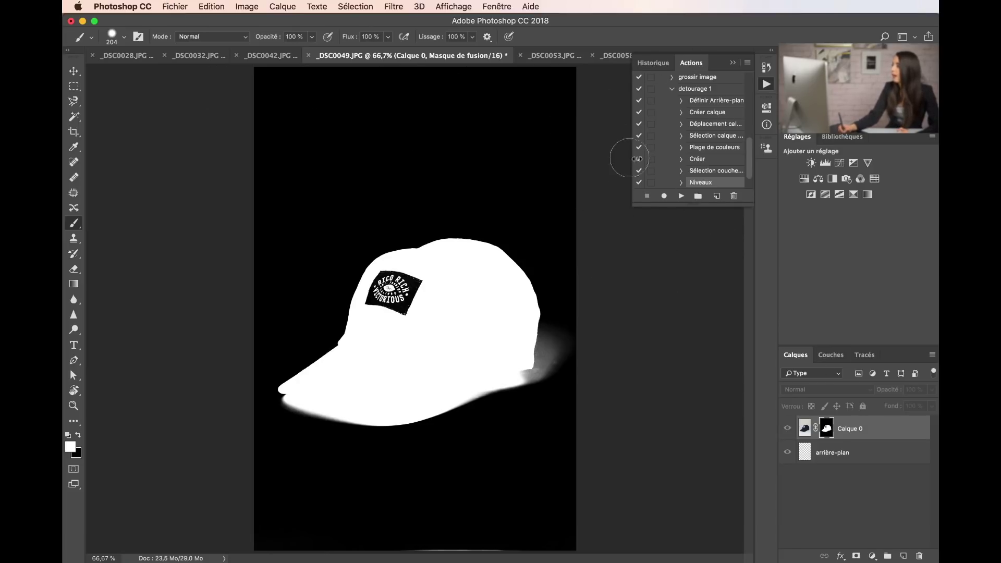
- Set up batch processing with the detourage 1 action from Actions par défaut, using Fichiers ouverts as the source
click(186, 5)
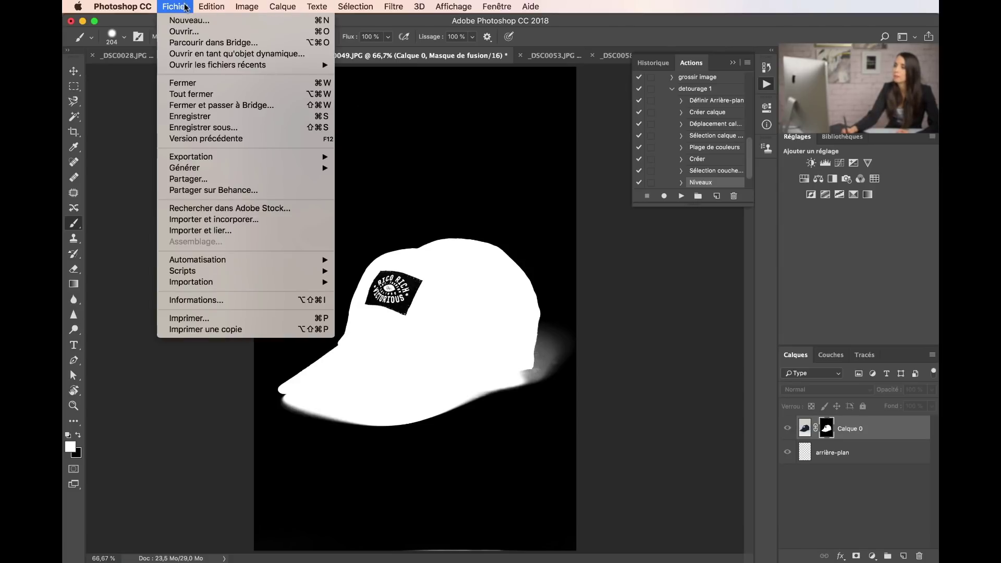
mouse_move(292, 259)
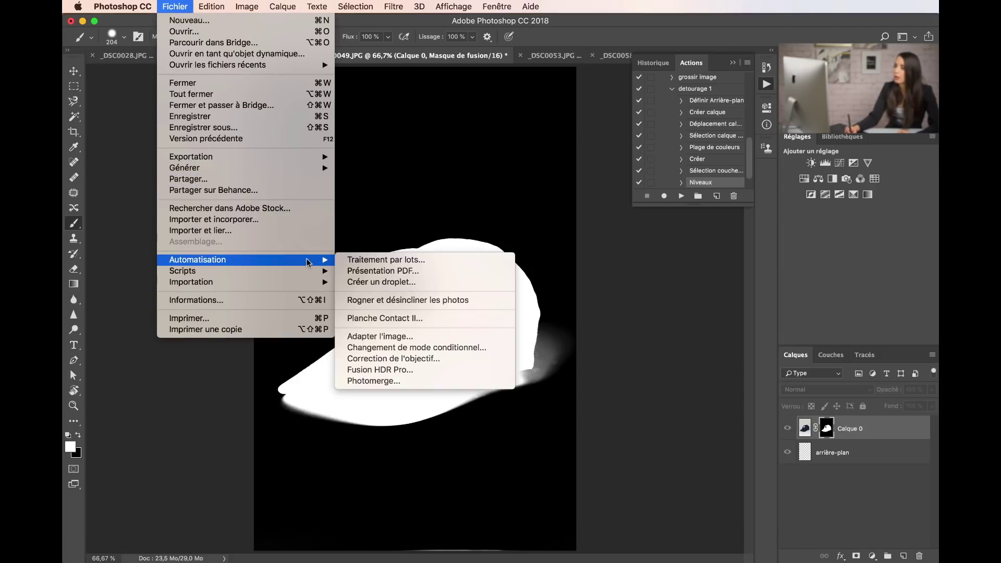
click(380, 260)
drag(714, 269, 367, 195)
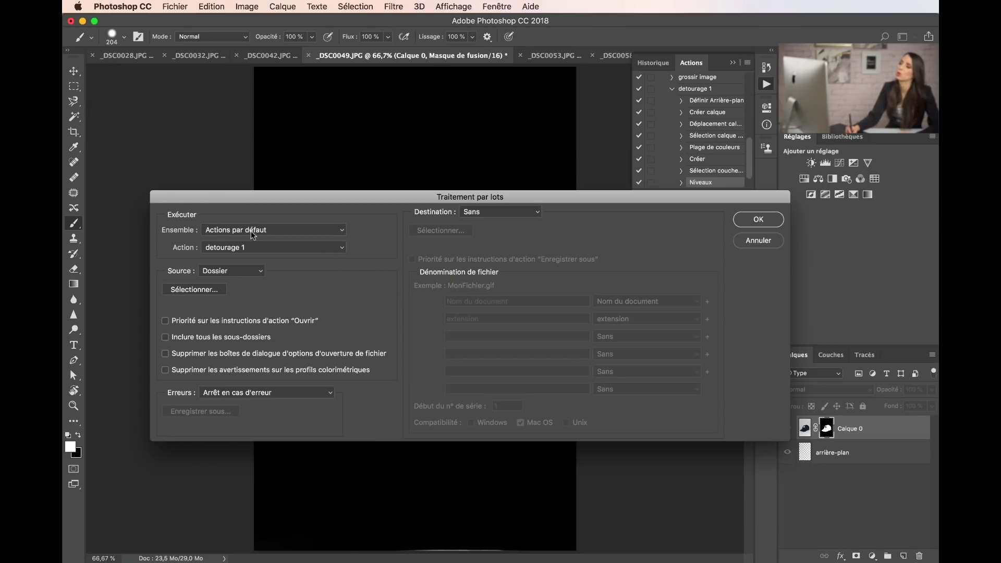
click(225, 248)
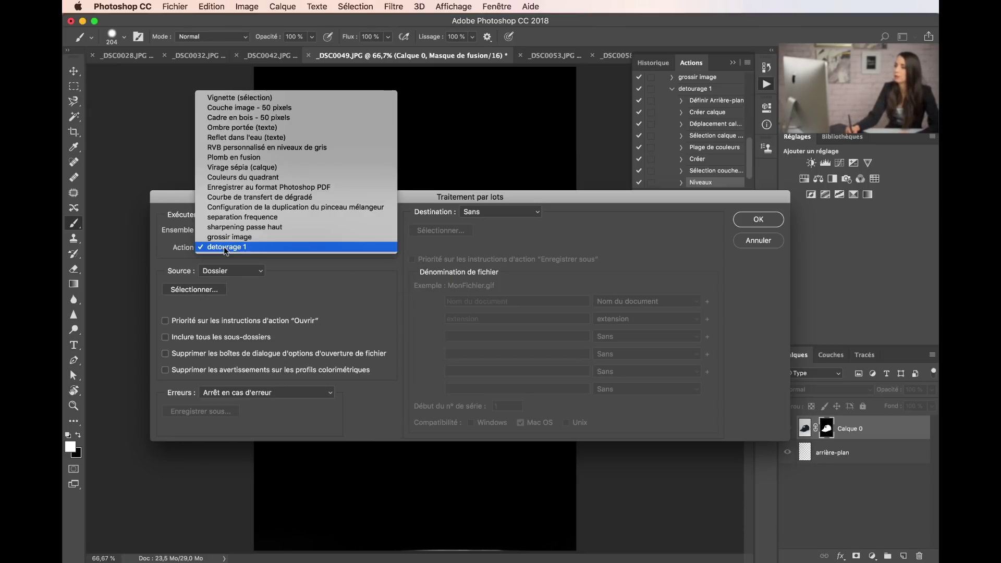
click(225, 248)
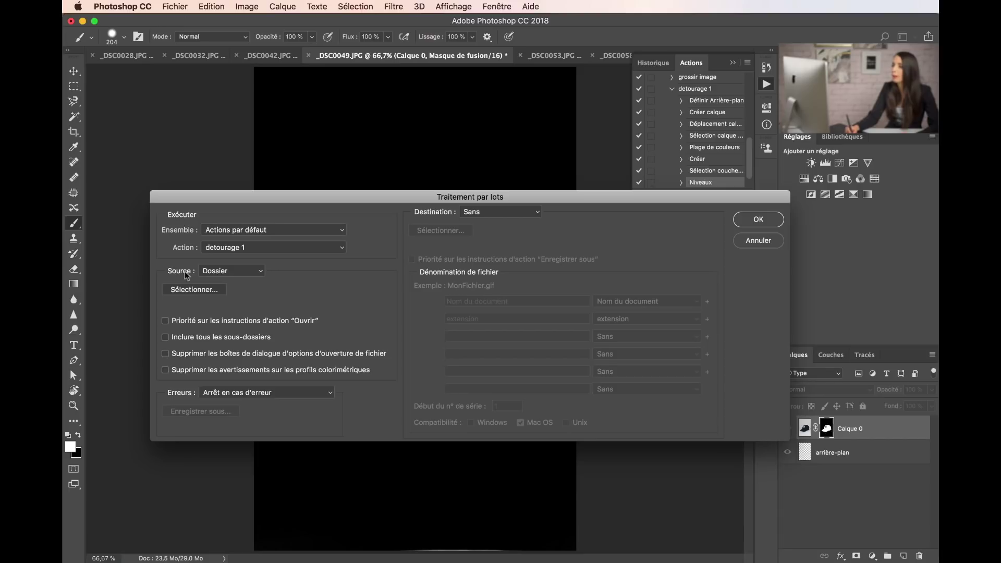
click(228, 272)
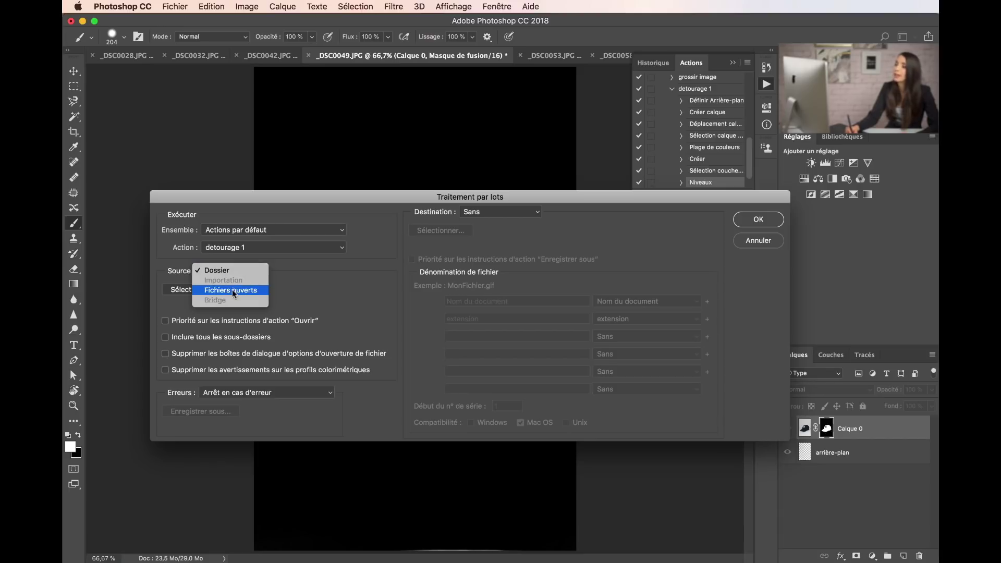
click(238, 290)
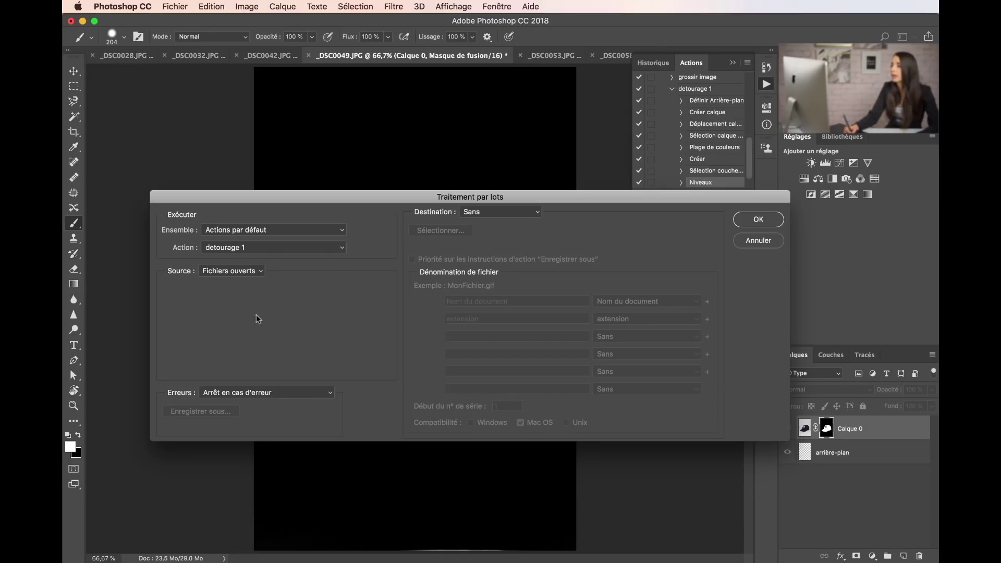
- Try Dossier as the batch source and switch back to Fichiers ouverts
click(248, 272)
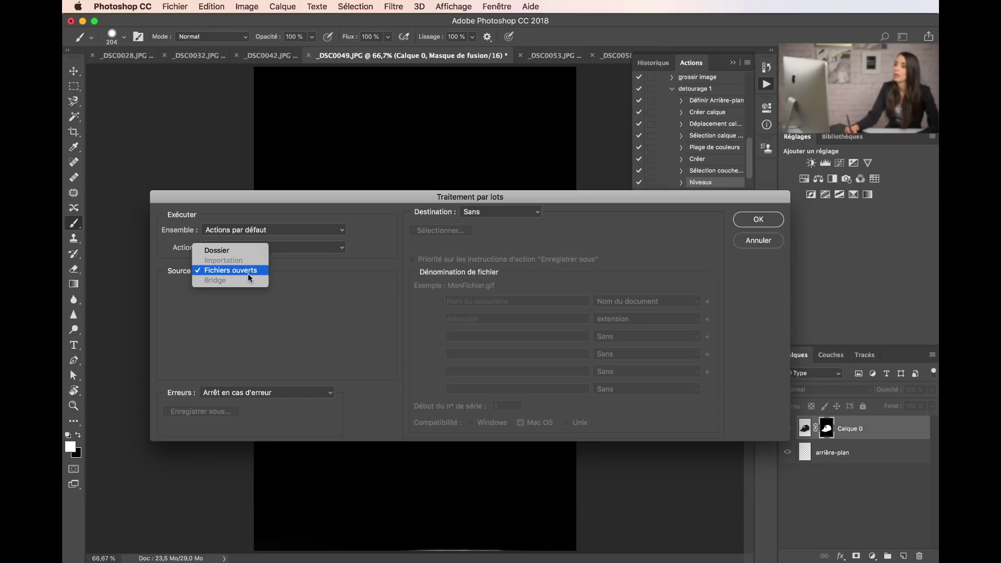
click(248, 250)
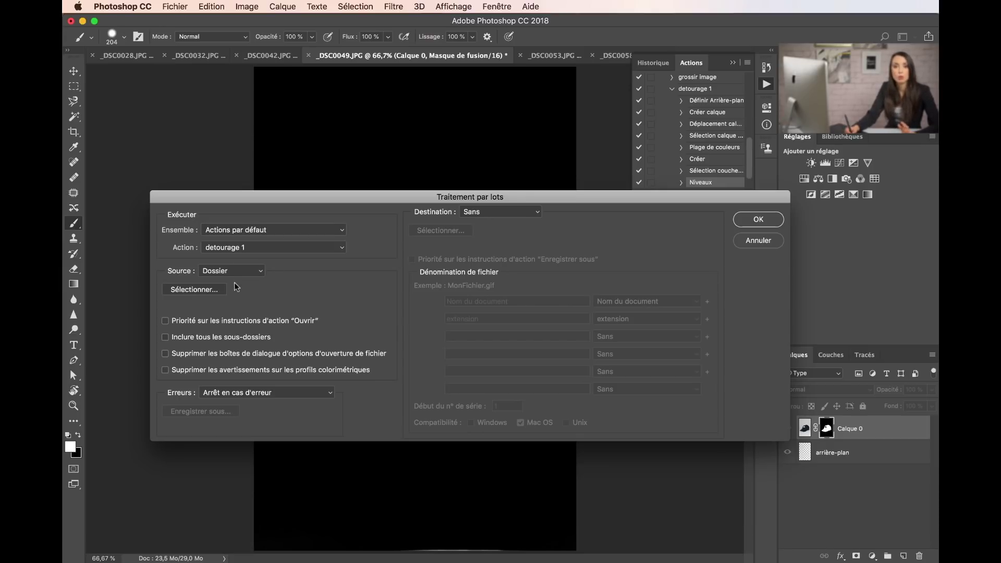
click(218, 270)
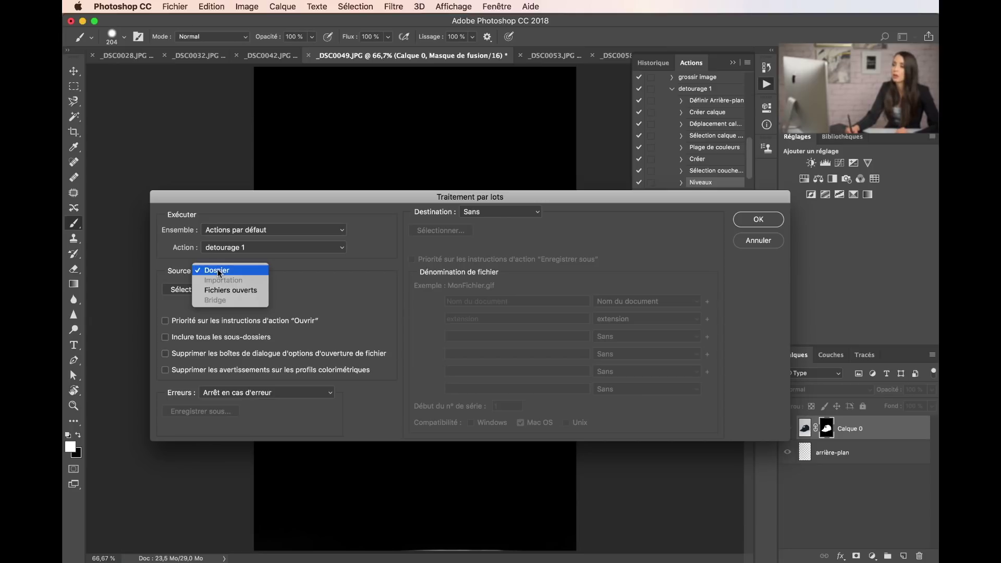
click(241, 290)
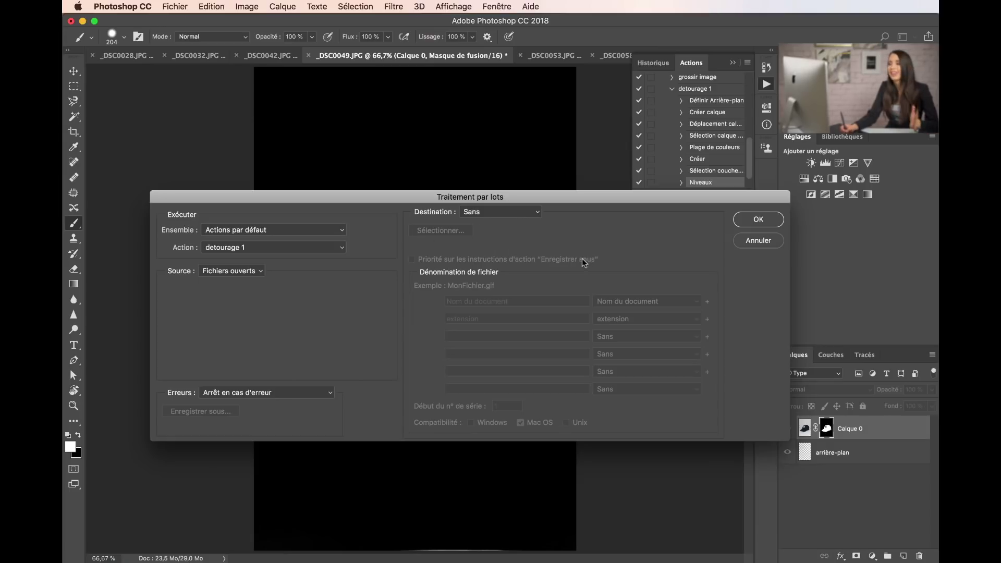
- Run the batch on all open cap photos, continuing past the unavailable commands on the already masked navy cap
click(758, 221)
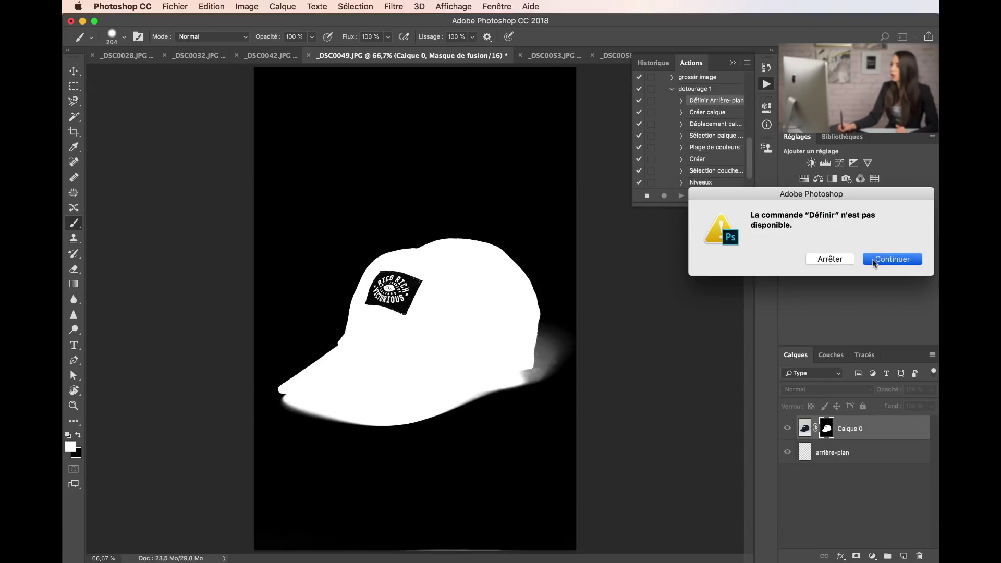
click(878, 258)
click(881, 259)
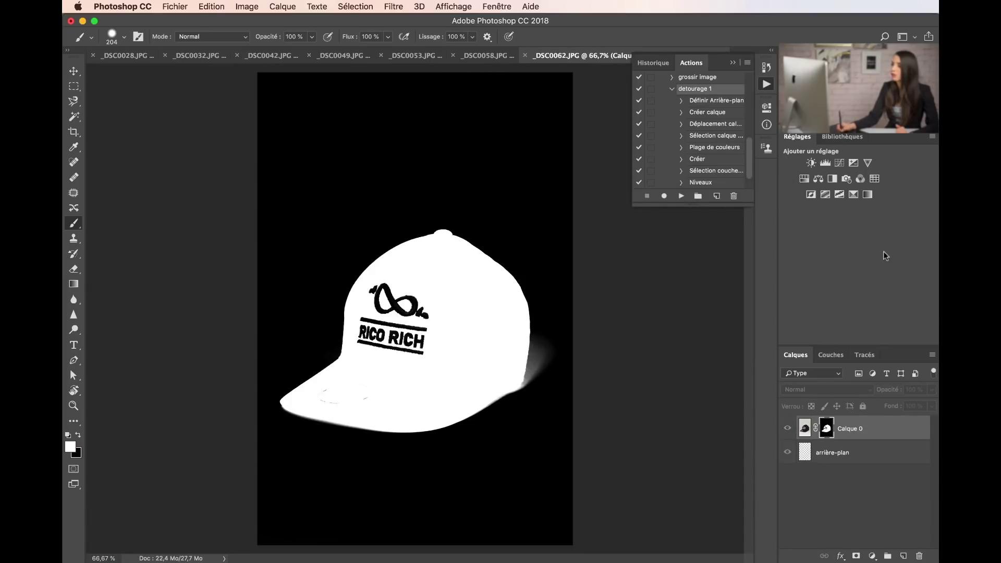
- Look through the open cap photos to check the masks made by the batch, finishing on _DSC0042.JPG
click(510, 55)
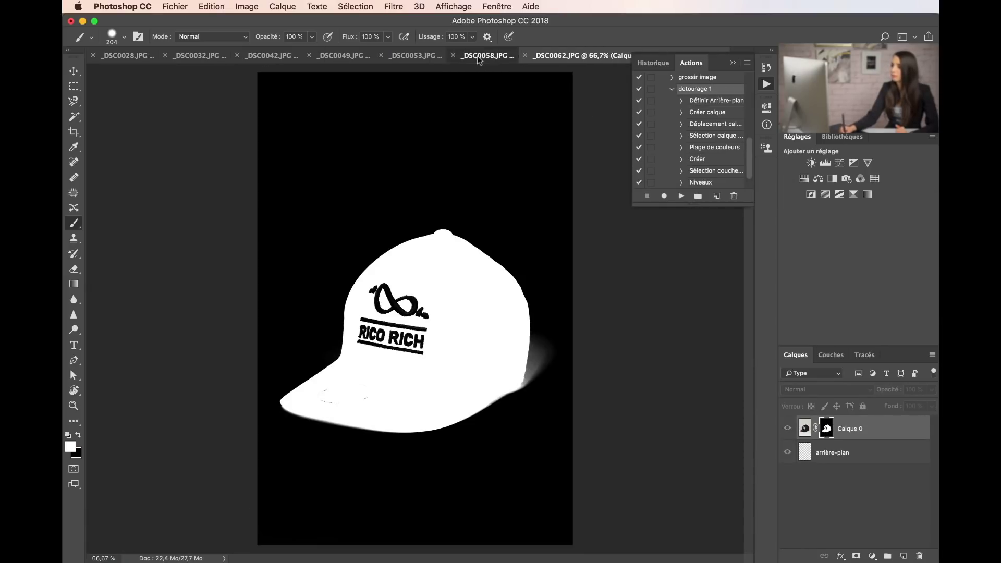
click(394, 55)
click(342, 56)
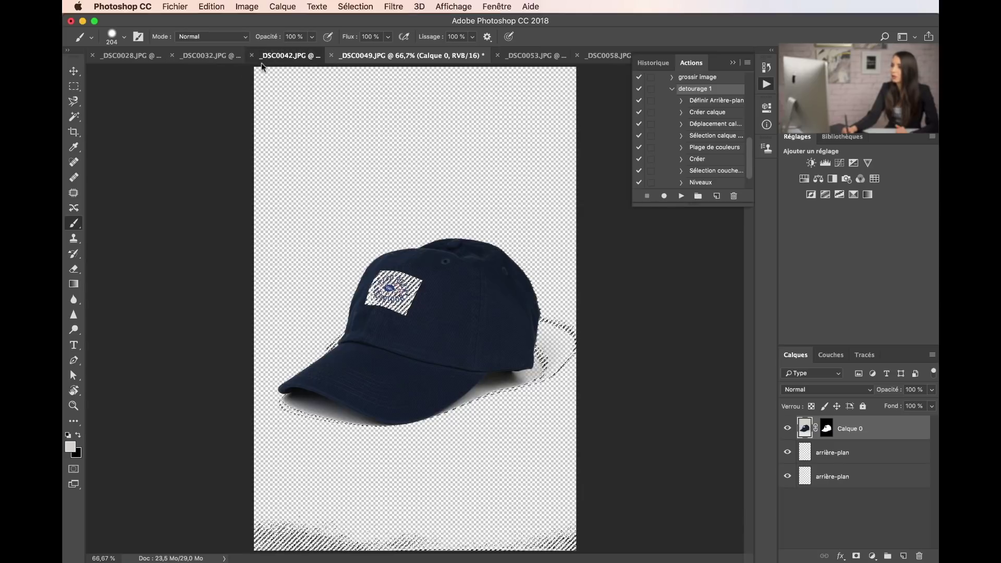
click(269, 55)
click(200, 56)
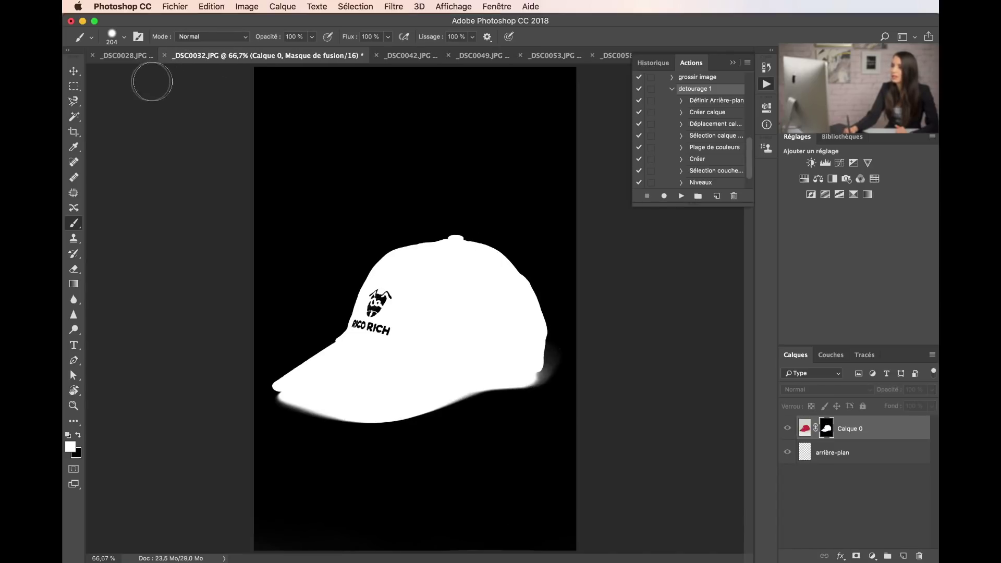
click(125, 55)
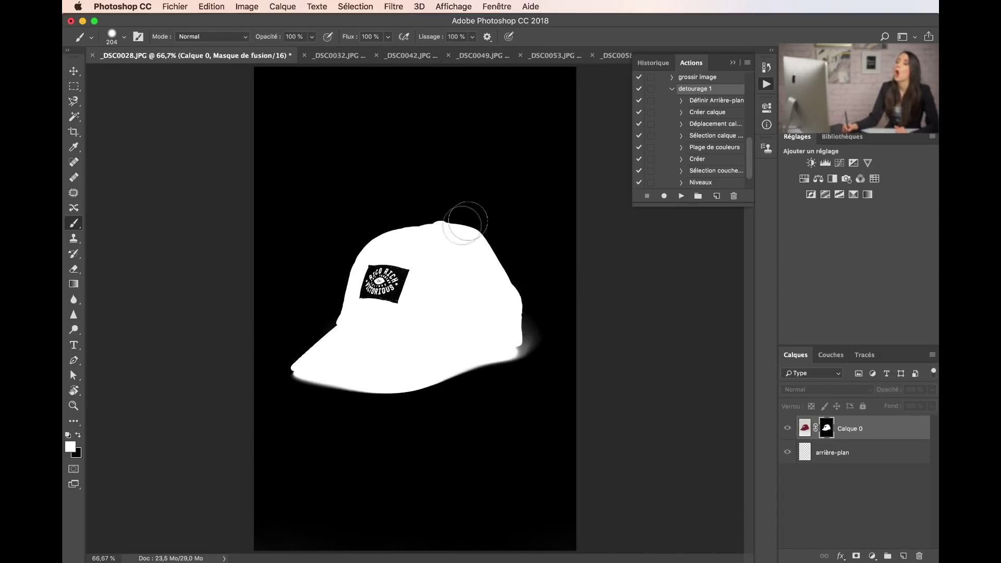
click(406, 56)
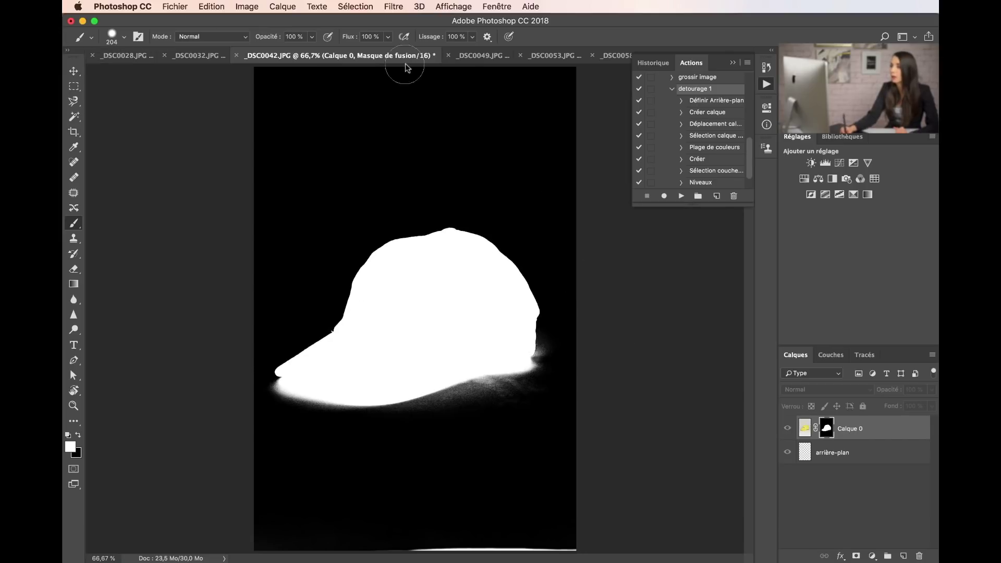
- Paint white over the dark logo patch in the burgundy cap's mask in _DSC0028.JPG
click(477, 52)
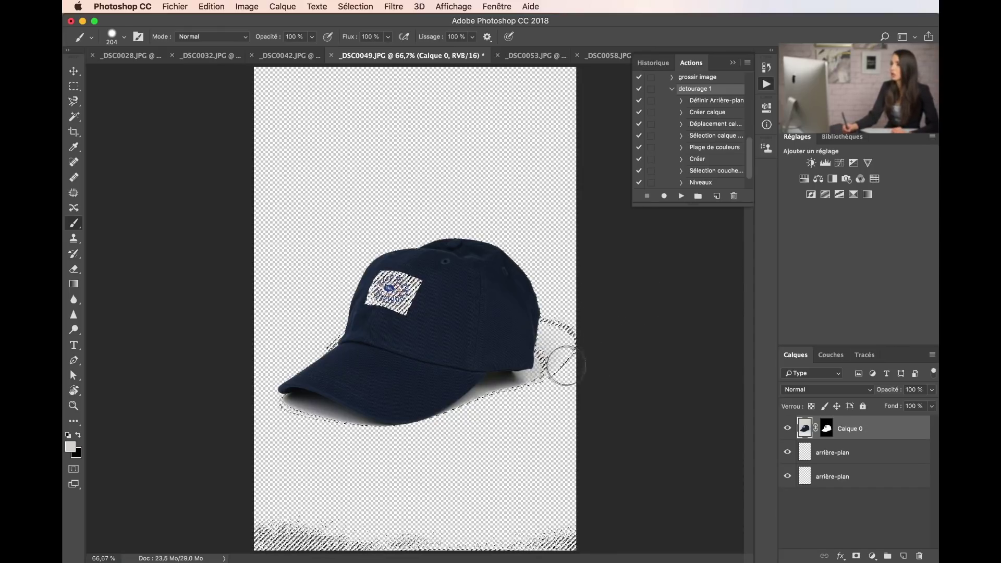
click(125, 55)
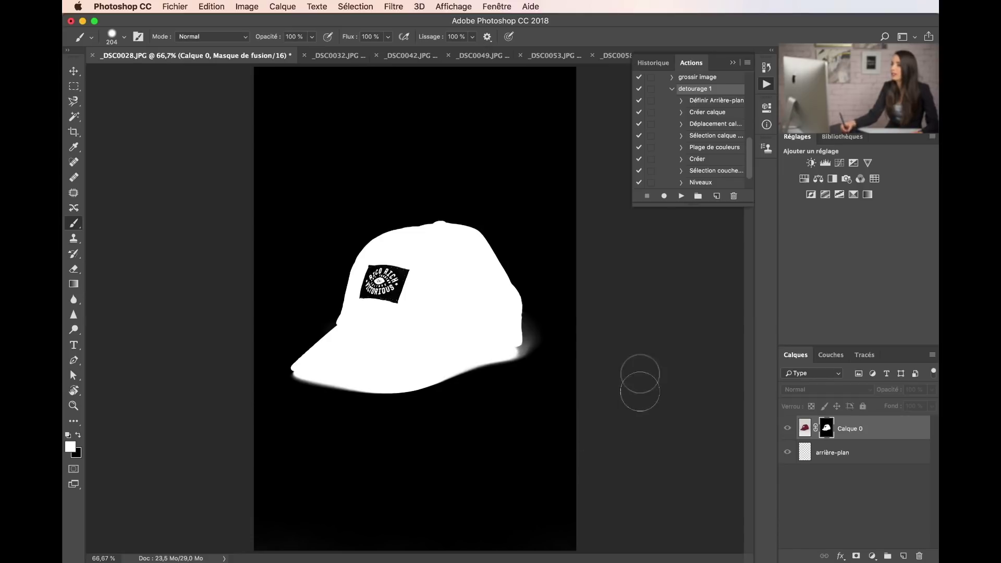
drag(384, 312, 386, 287)
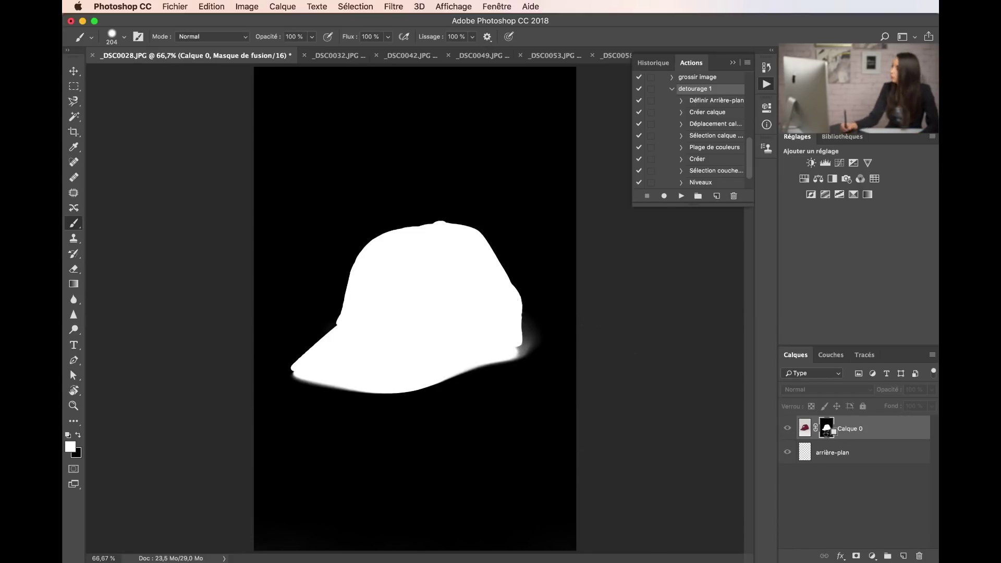
- Go to _DSC0053.JPG and brighten the pink cap's layer mask with a Levels adjustment
key(ctrl+Tab)
key(ctrl+Tab)
key(ctrl+Tab)
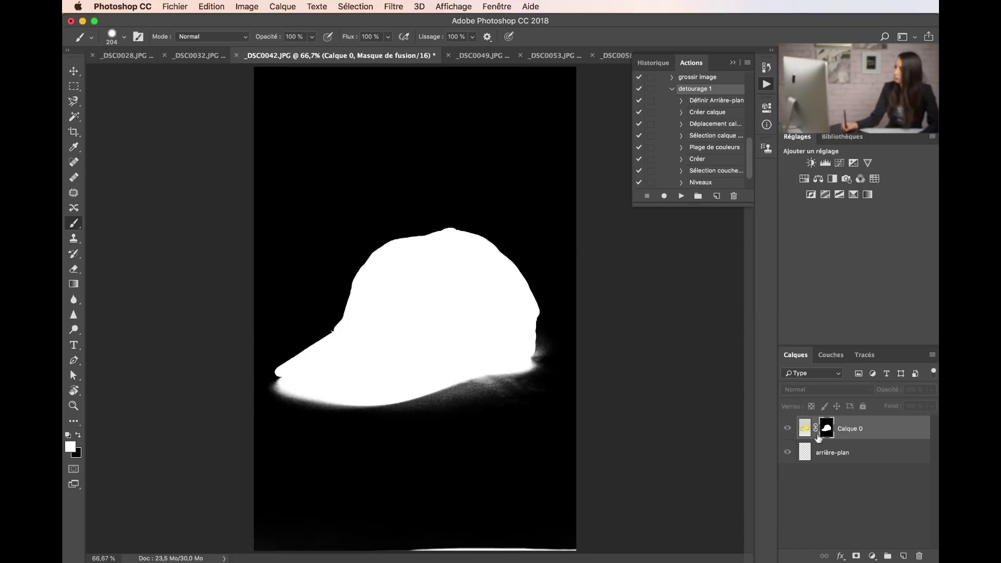
alt+click(834, 434)
key(ctrl+Tab)
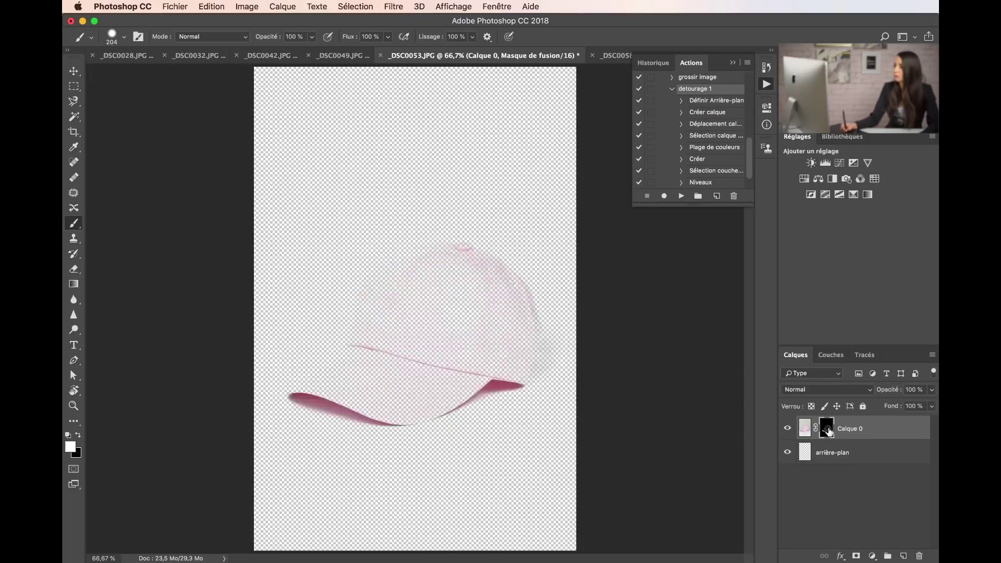
key(super+l)
drag(613, 312, 608, 314)
drag(760, 311, 657, 310)
key(Return)
- Lighten the grey areas of the pink cap's mask with the Dodge tool set to Tons moyens
click(73, 329)
mouse_move(433, 305)
mouse_down()
mouse_move(362, 300)
mouse_move(368, 348)
mouse_up()
drag(463, 404, 506, 338)
click(215, 37)
click(225, 27)
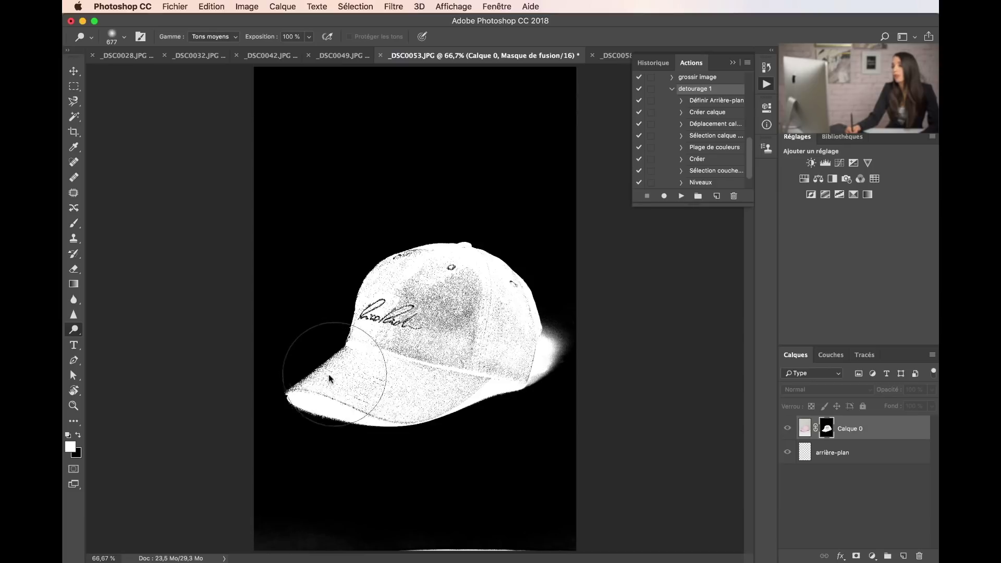
mouse_move(412, 386)
mouse_down()
mouse_move(424, 352)
mouse_move(440, 371)
mouse_move(431, 389)
mouse_move(428, 336)
mouse_move(472, 305)
mouse_move(325, 347)
mouse_move(359, 385)
mouse_move(361, 346)
mouse_move(425, 298)
mouse_move(429, 387)
mouse_move(413, 340)
mouse_move(423, 374)
mouse_move(425, 274)
mouse_move(451, 322)
mouse_move(367, 336)
mouse_move(481, 321)
mouse_move(454, 335)
mouse_move(444, 309)
mouse_move(438, 319)
mouse_move(477, 356)
mouse_up()
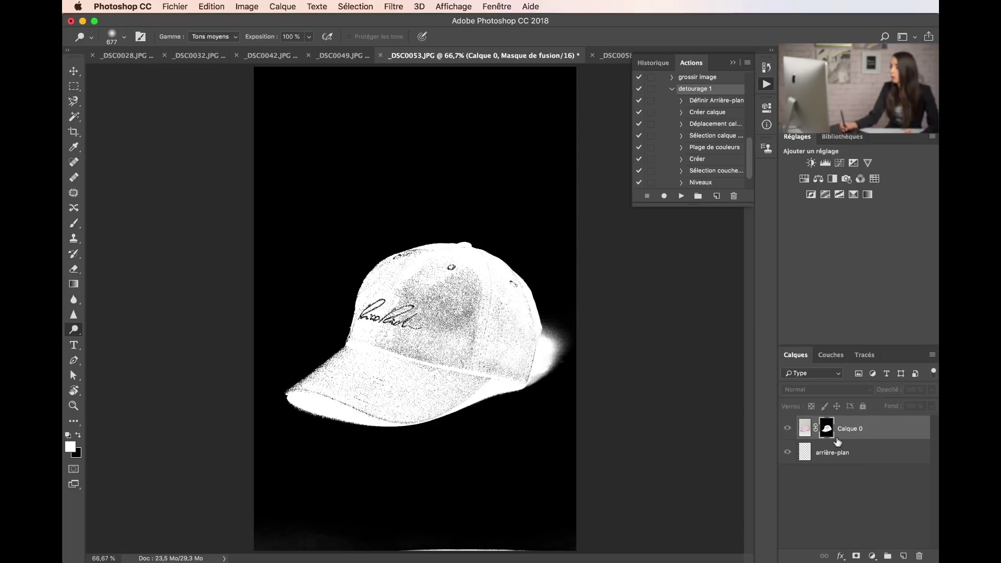
- Replace the pink cap's mask with one made from a colour range of the grey background at tolerance 33, and display it
drag(826, 433, 919, 556)
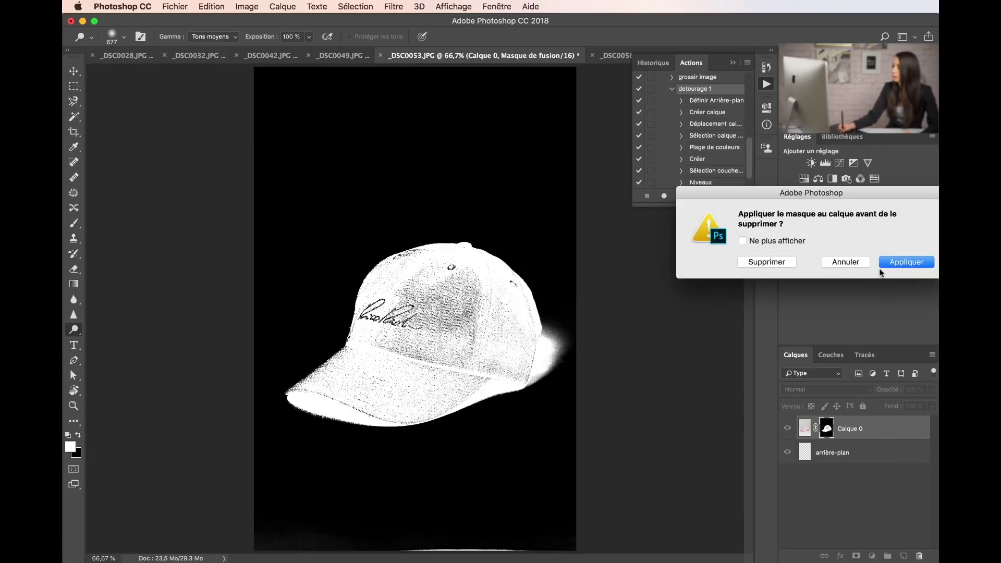
click(766, 263)
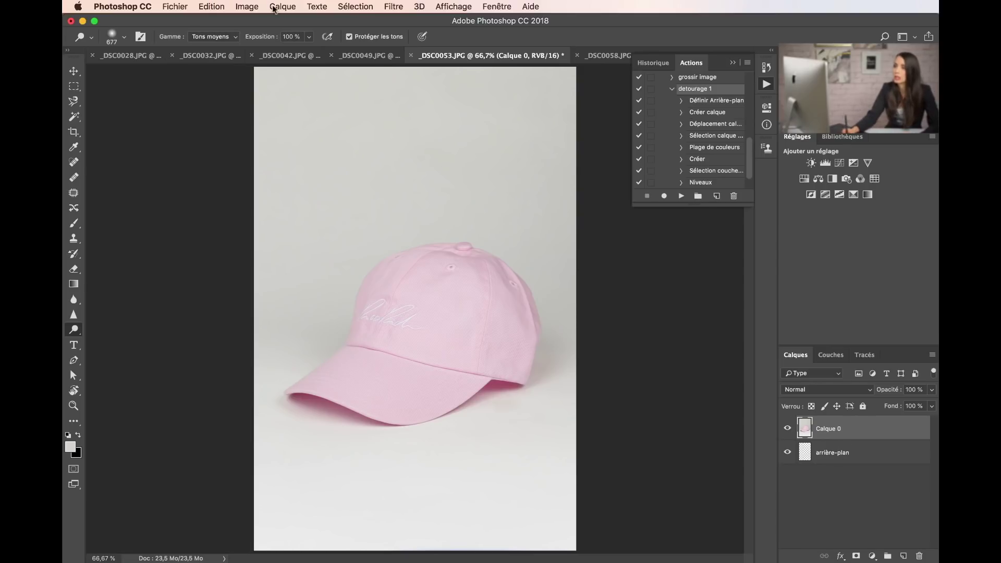
click(355, 6)
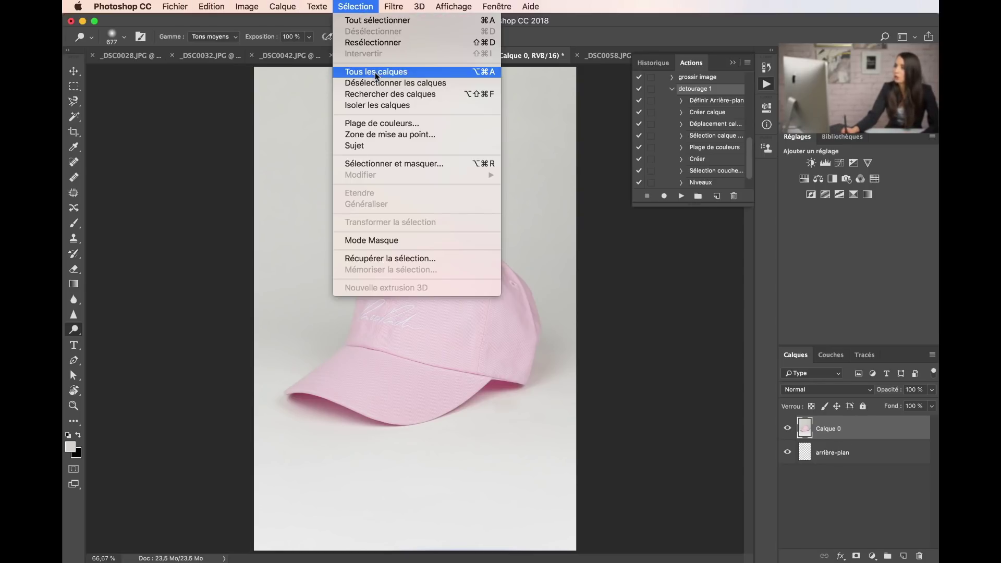
click(378, 123)
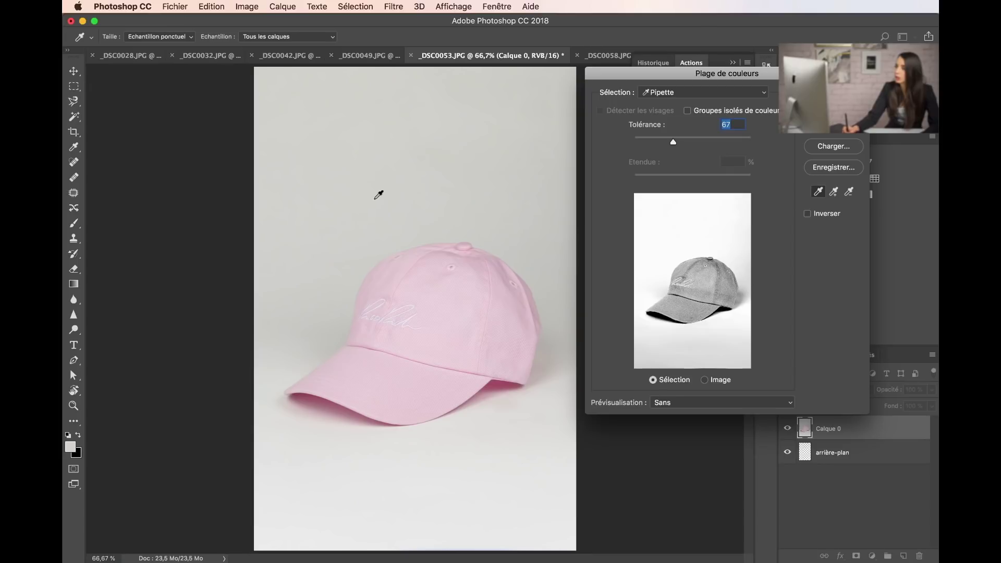
click(386, 182)
drag(673, 143, 654, 144)
key(Return)
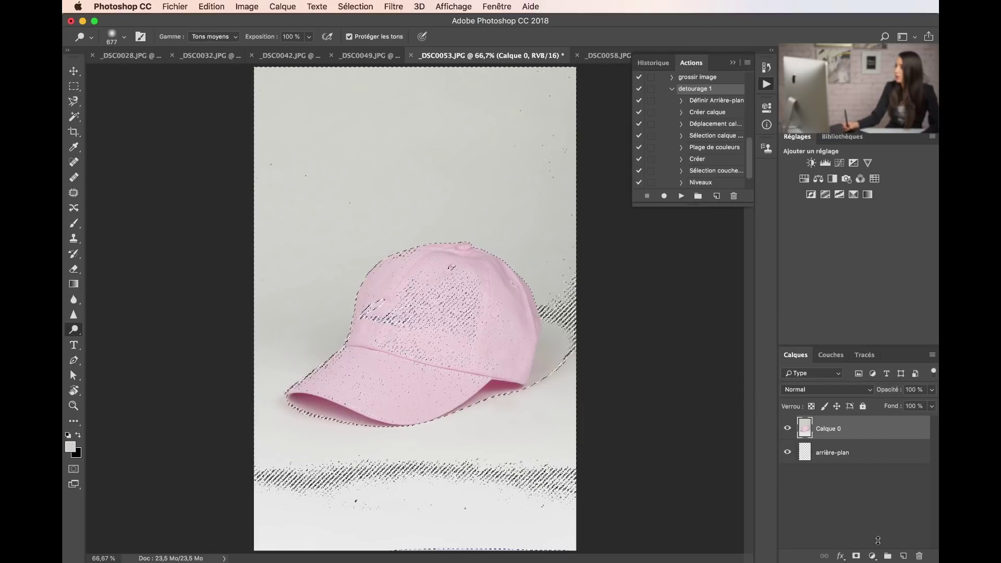
click(855, 556)
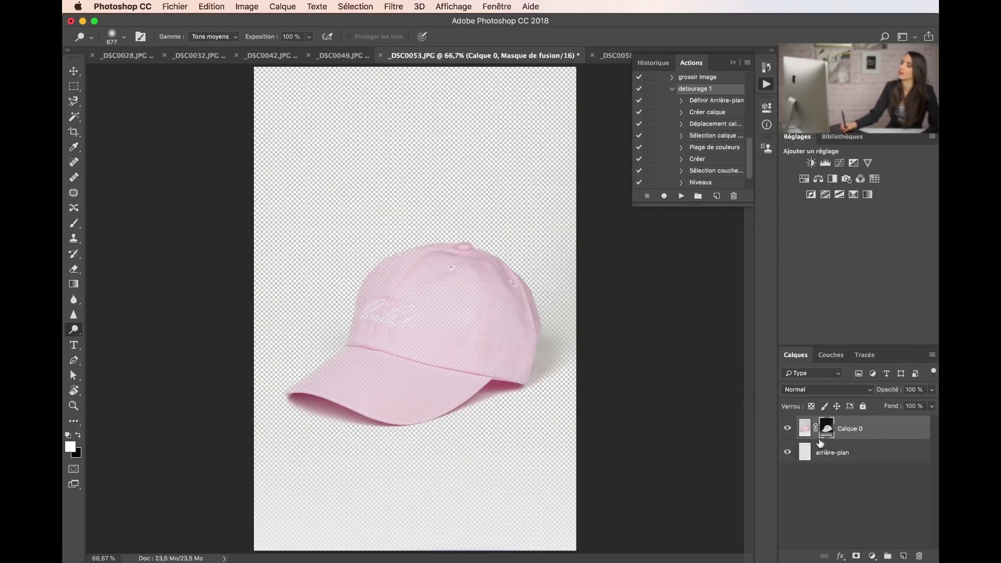
alt+click(827, 429)
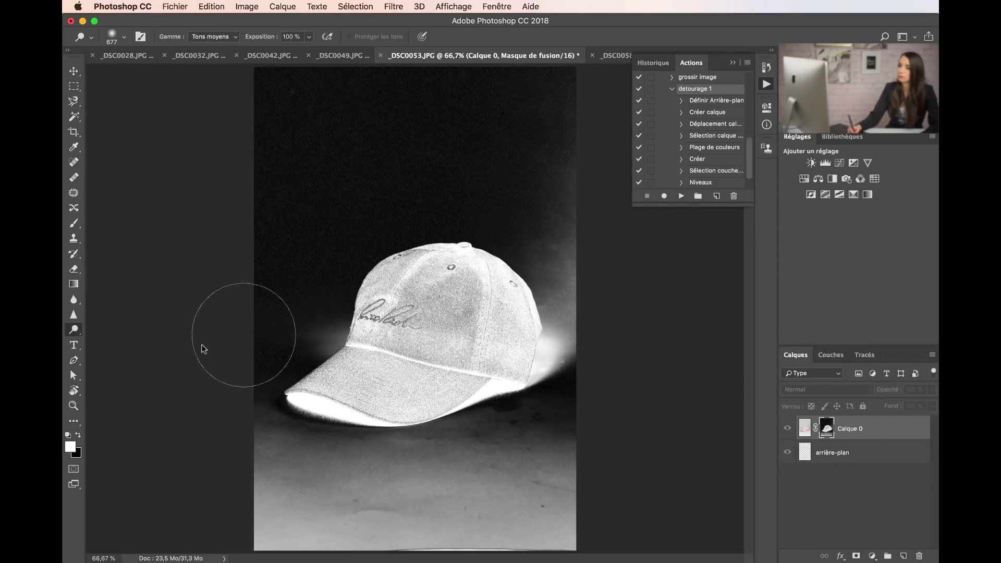
- Darken the background around the pink cap in the mask with the Burn tool set to Tons foncés, 50 % exposure
mouse_move(400, 345)
mouse_down()
mouse_move(378, 312)
mouse_move(429, 277)
mouse_move(467, 270)
mouse_move(413, 271)
mouse_move(362, 381)
mouse_move(394, 380)
mouse_move(370, 344)
mouse_up()
click(82, 335)
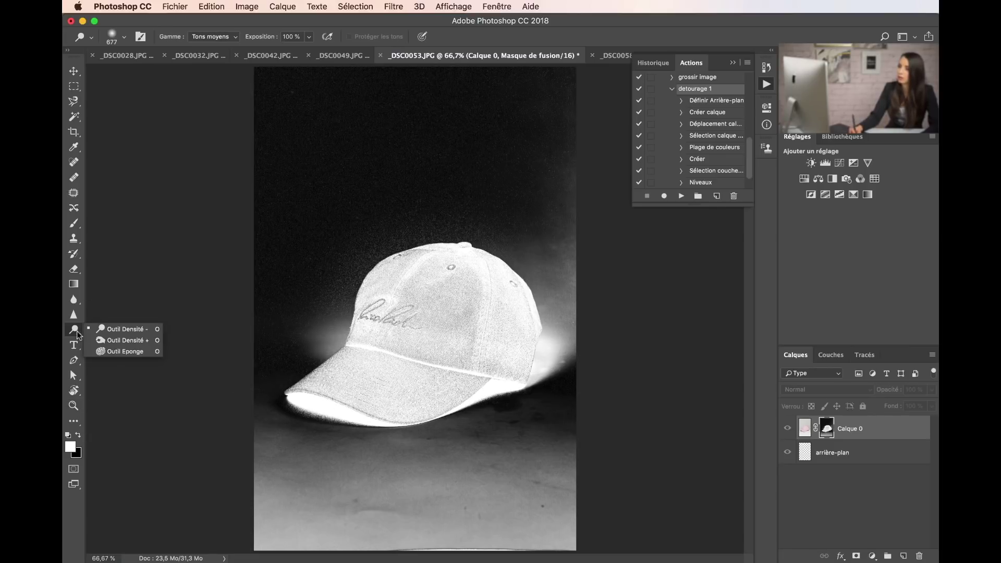
click(112, 339)
mouse_move(324, 261)
mouse_down()
mouse_move(309, 322)
mouse_move(328, 271)
mouse_move(396, 224)
mouse_move(575, 257)
mouse_move(554, 253)
mouse_move(564, 306)
mouse_move(530, 411)
mouse_move(355, 498)
mouse_move(405, 464)
mouse_move(216, 442)
mouse_move(509, 447)
mouse_move(245, 442)
mouse_move(542, 421)
mouse_move(477, 406)
mouse_move(479, 224)
mouse_up()
mouse_move(273, 362)
mouse_down()
mouse_move(330, 293)
mouse_move(313, 321)
mouse_move(337, 335)
mouse_move(271, 324)
mouse_up()
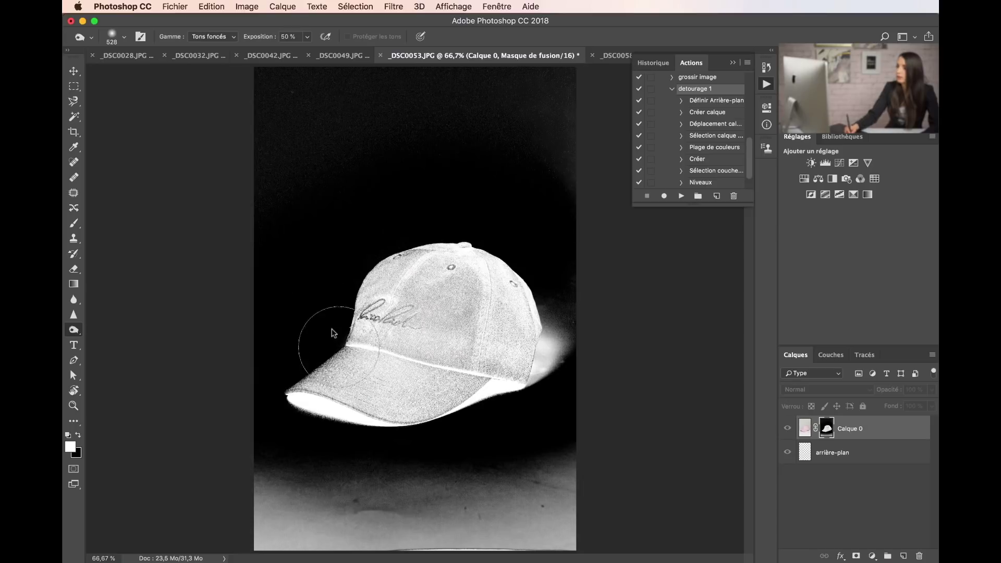
drag(602, 288, 565, 295)
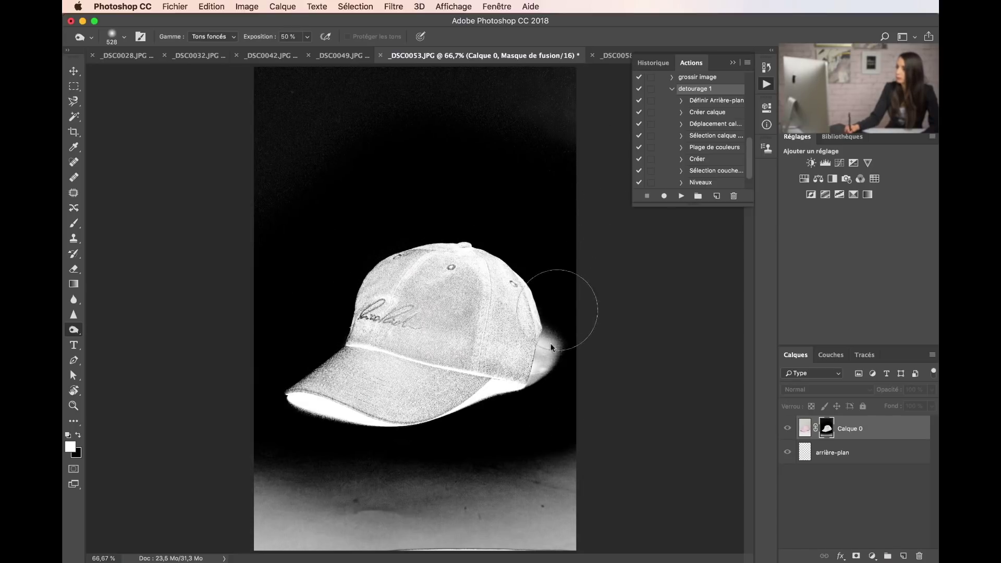
mouse_move(364, 459)
mouse_down()
mouse_move(523, 483)
mouse_move(308, 513)
mouse_move(271, 509)
mouse_move(458, 514)
mouse_move(219, 538)
mouse_up()
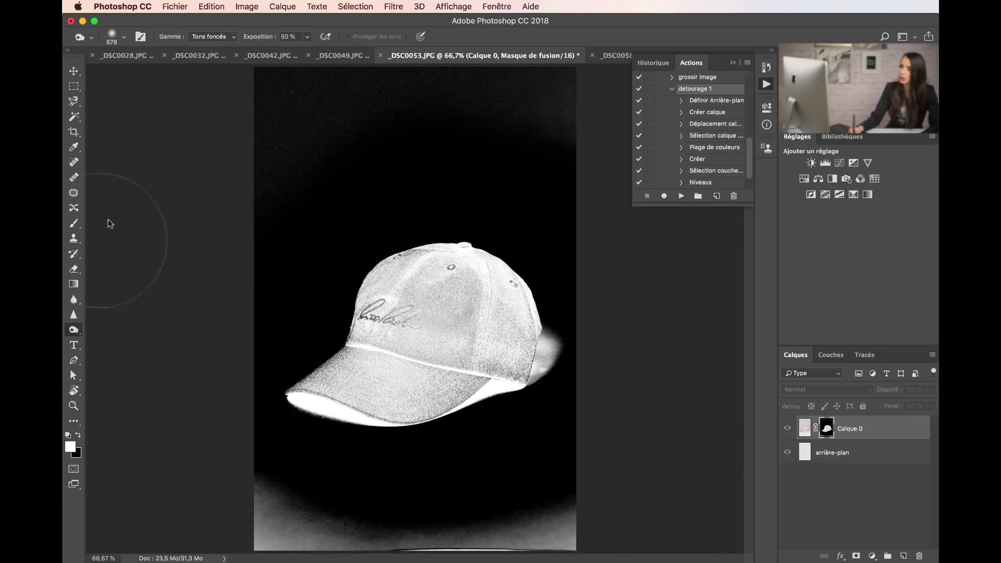
- Brush black over the mask's remaining grey background areas and white over the inside of the pink cap
click(74, 223)
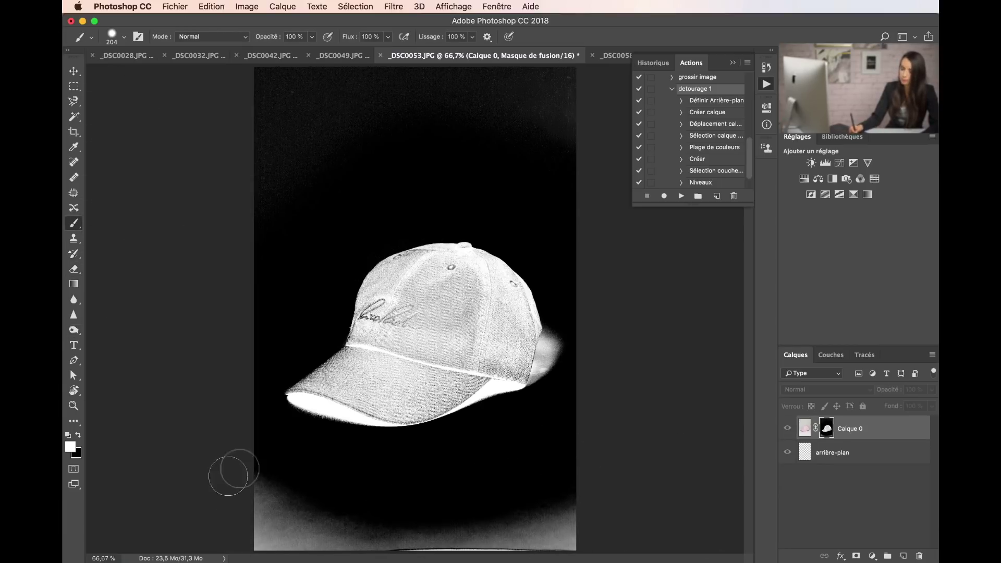
click(78, 435)
mouse_move(268, 513)
mouse_down()
mouse_move(641, 499)
mouse_move(565, 532)
mouse_up()
drag(561, 104, 261, 125)
click(77, 435)
mouse_move(396, 334)
mouse_down()
mouse_move(461, 352)
mouse_move(370, 378)
mouse_up()
- Dodge the edges of the pink cap in the mask with a progressively smaller brush
drag(74, 329, 112, 326)
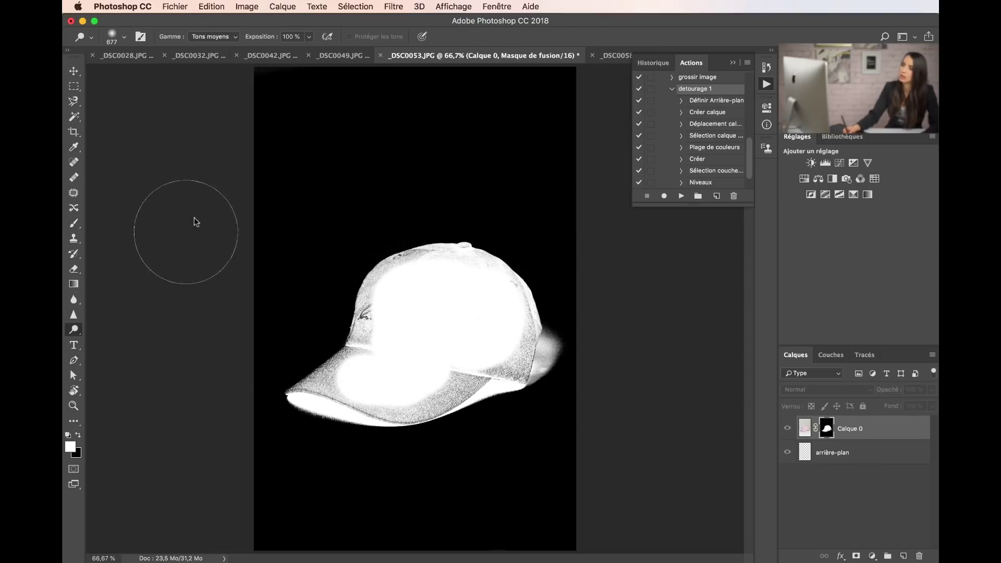
mouse_move(299, 182)
mouse_down()
mouse_move(339, 375)
mouse_move(401, 266)
mouse_move(354, 313)
mouse_move(349, 346)
mouse_up()
key(bracketleft)
key(bracketleft)
key(bracketleft)
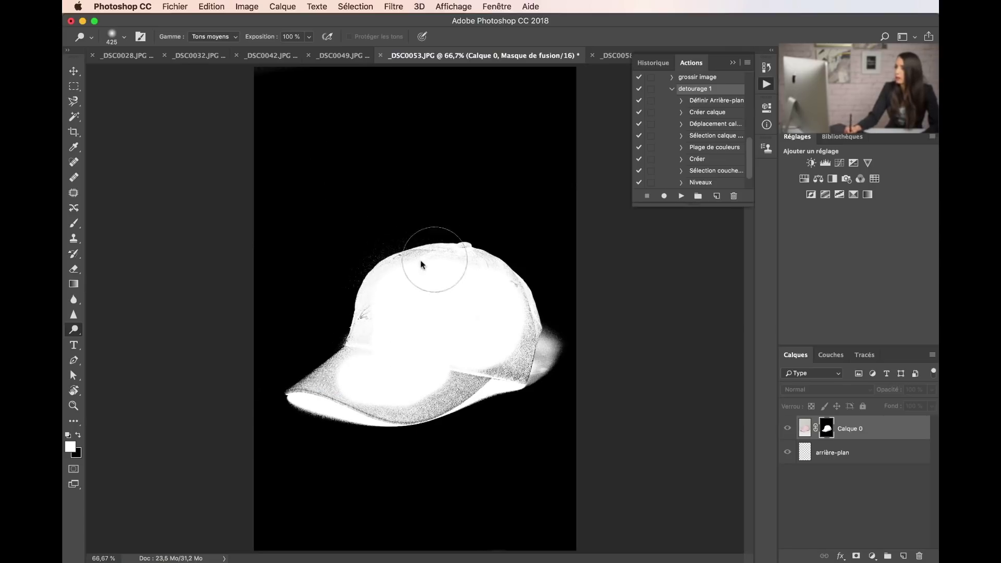
drag(540, 353, 548, 333)
- Brush white over the grey areas left on the cap's side and visor, and return to the normal image view
key(b)
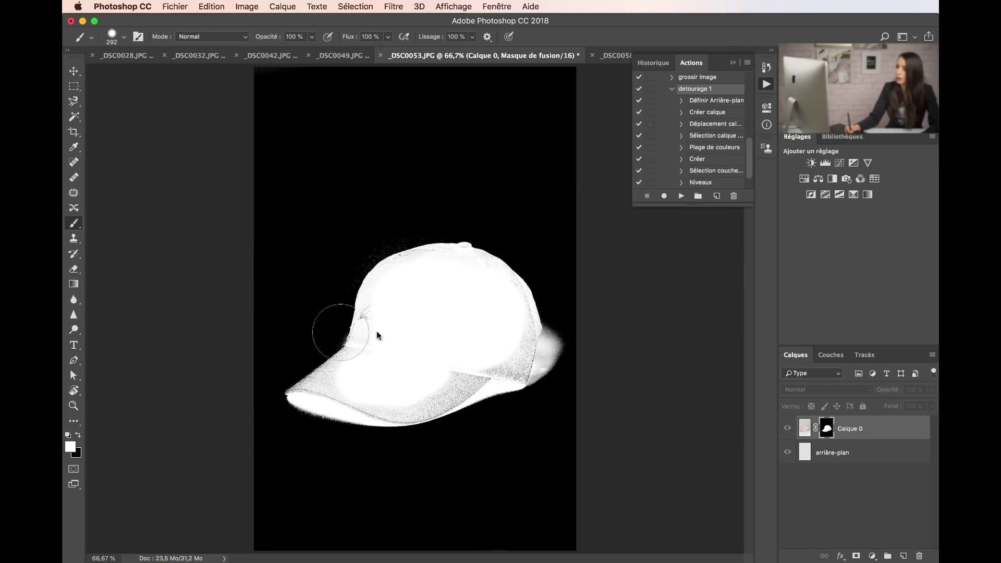
mouse_move(402, 333)
mouse_down()
mouse_move(377, 324)
mouse_move(370, 330)
mouse_move(380, 290)
mouse_move(398, 272)
mouse_move(451, 262)
mouse_move(396, 272)
mouse_move(450, 259)
mouse_move(522, 346)
mouse_up()
key(super+z)
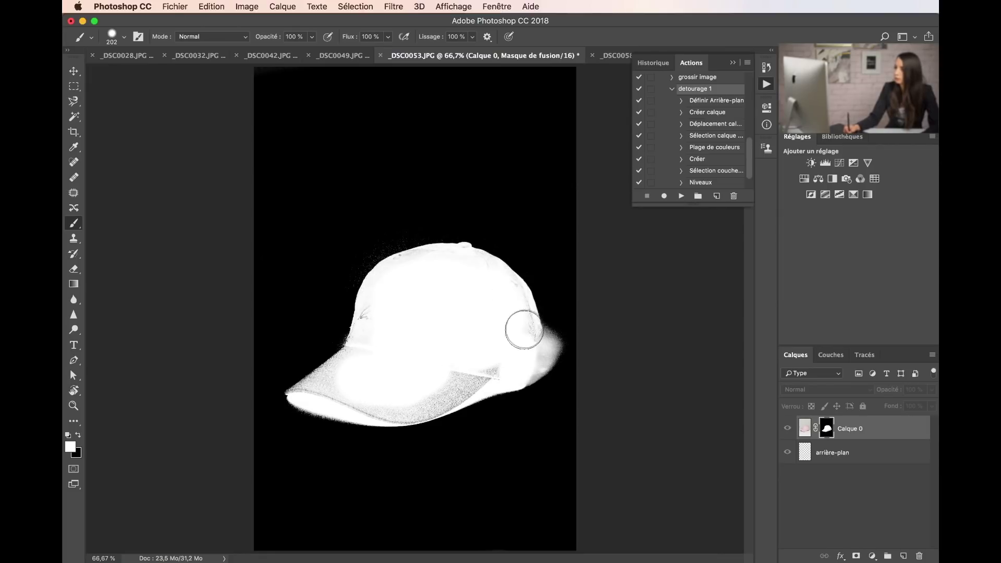
mouse_move(333, 399)
mouse_down()
mouse_move(313, 400)
mouse_move(532, 336)
mouse_move(452, 263)
mouse_up()
alt+click(826, 427)
- Delete the layer mask of Calque 0 in _DSC0053.JPG without applying it
drag(828, 440, 919, 556)
key(super+z)
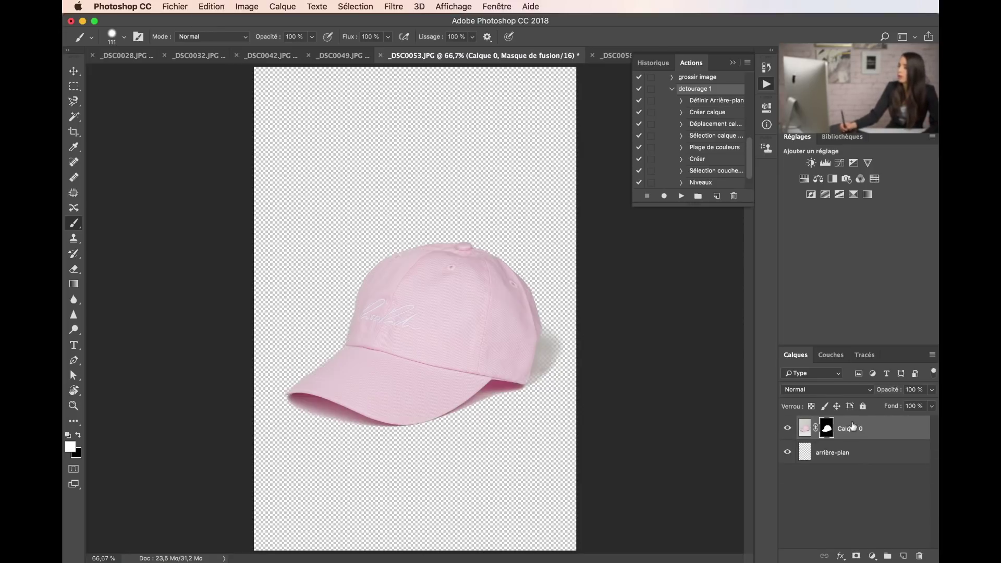
drag(827, 439, 919, 555)
click(766, 262)
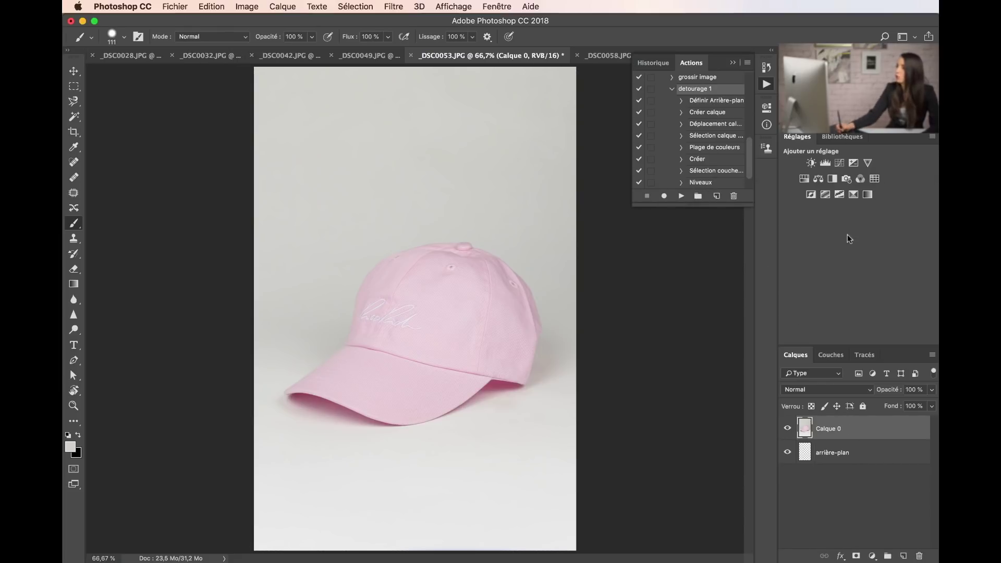
- Add a Teinte/Saturation adjustment layer above the pink cap with hue -10 and saturation +25
click(804, 178)
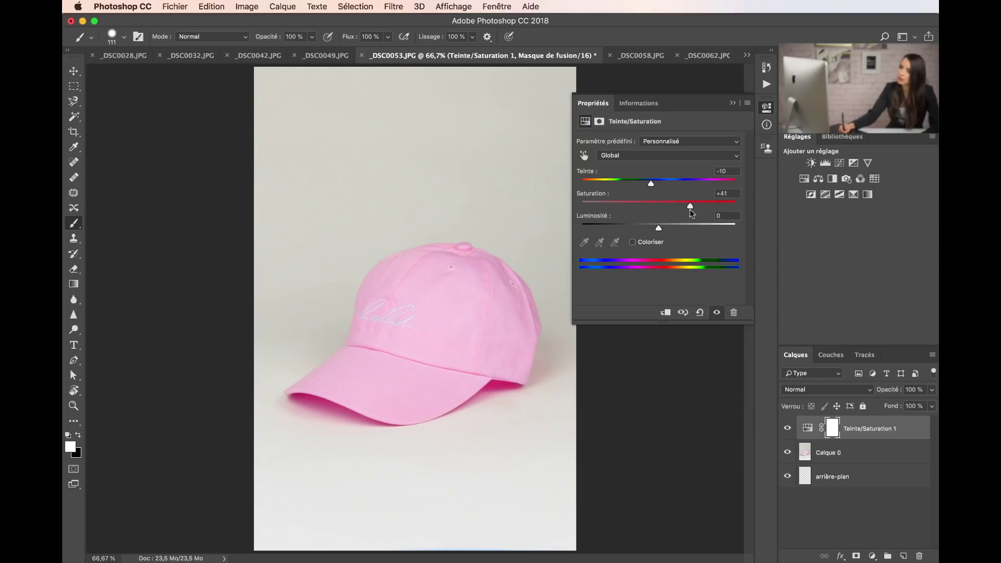
drag(679, 210, 677, 210)
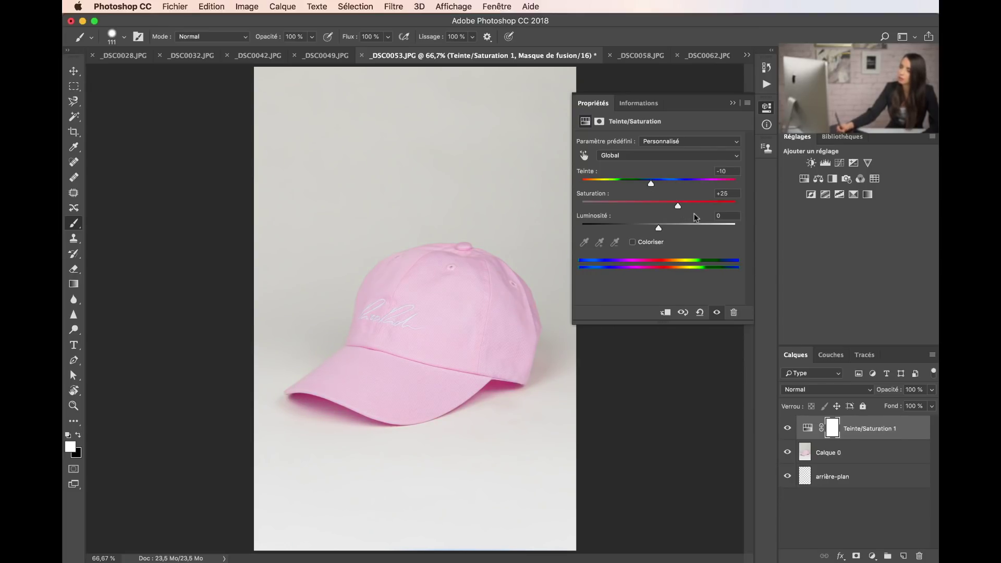
click(731, 104)
- Select the grey background of Calque 0 by colour range, sampling beside the cap with a tolerance of 59
click(843, 453)
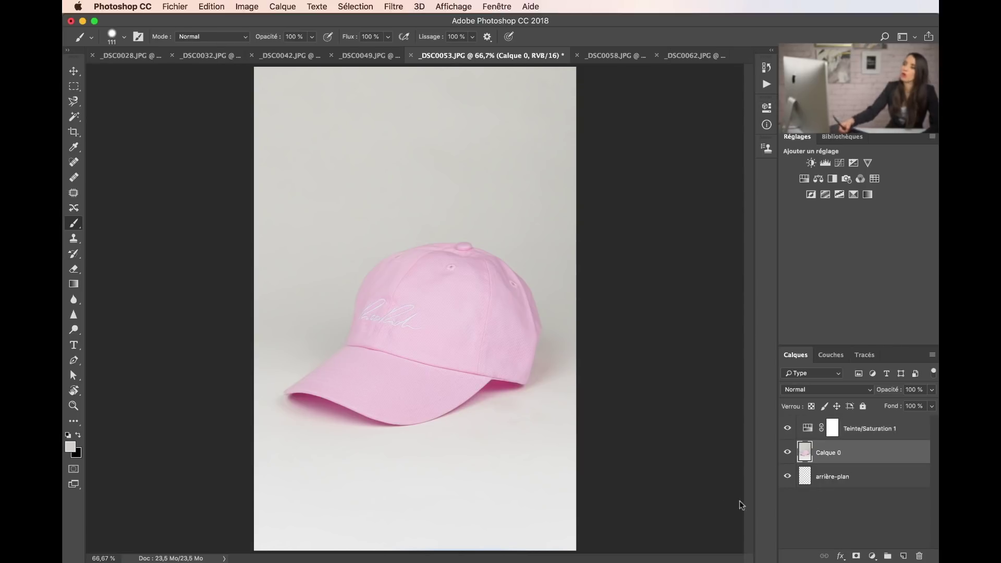
click(210, 7)
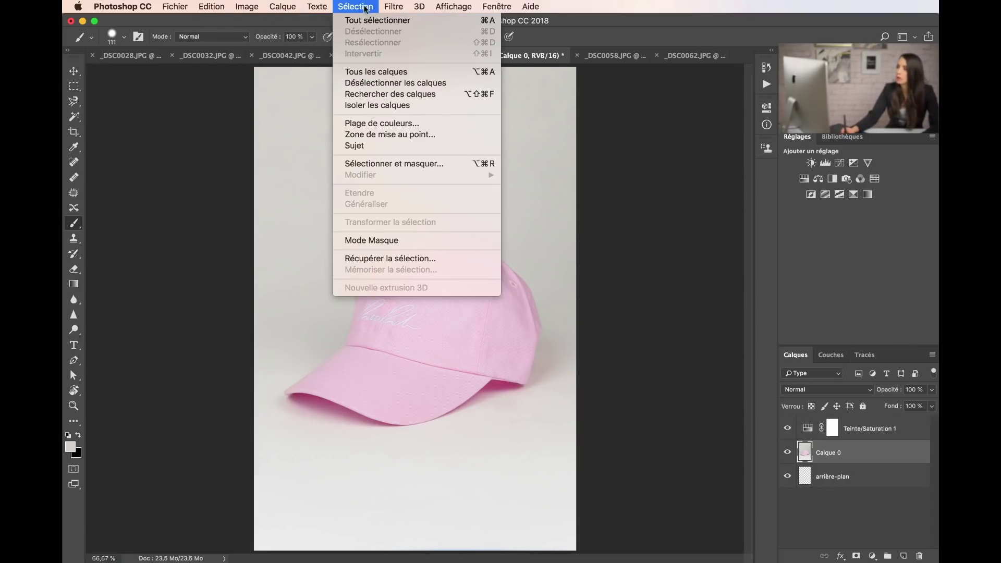
click(396, 125)
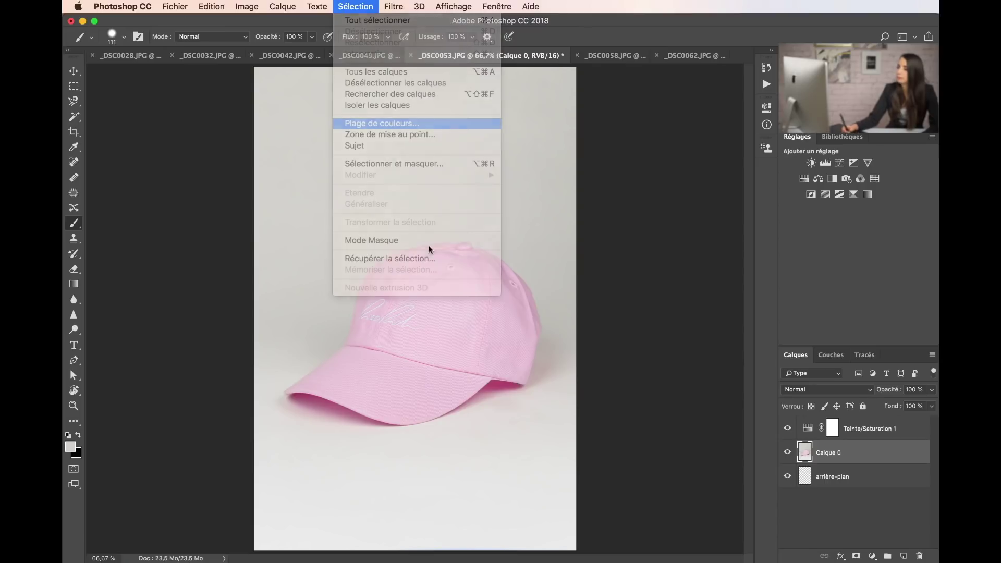
click(443, 314)
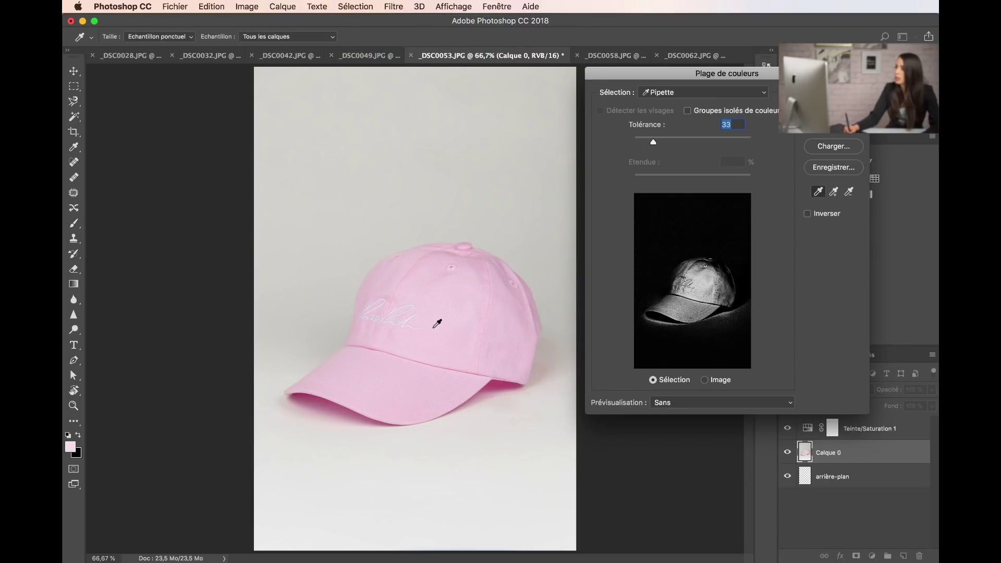
drag(652, 138, 669, 143)
click(529, 190)
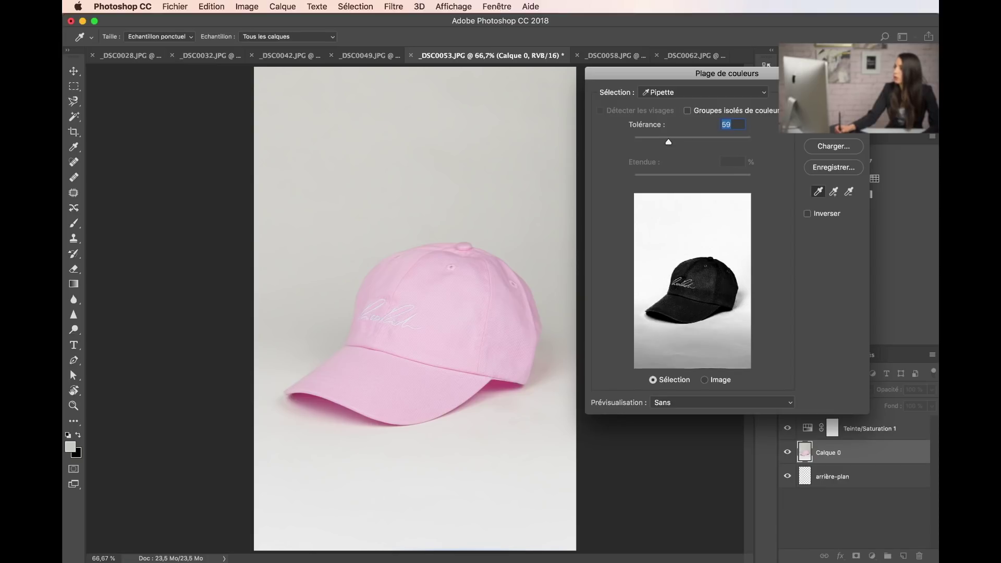
key(Return)
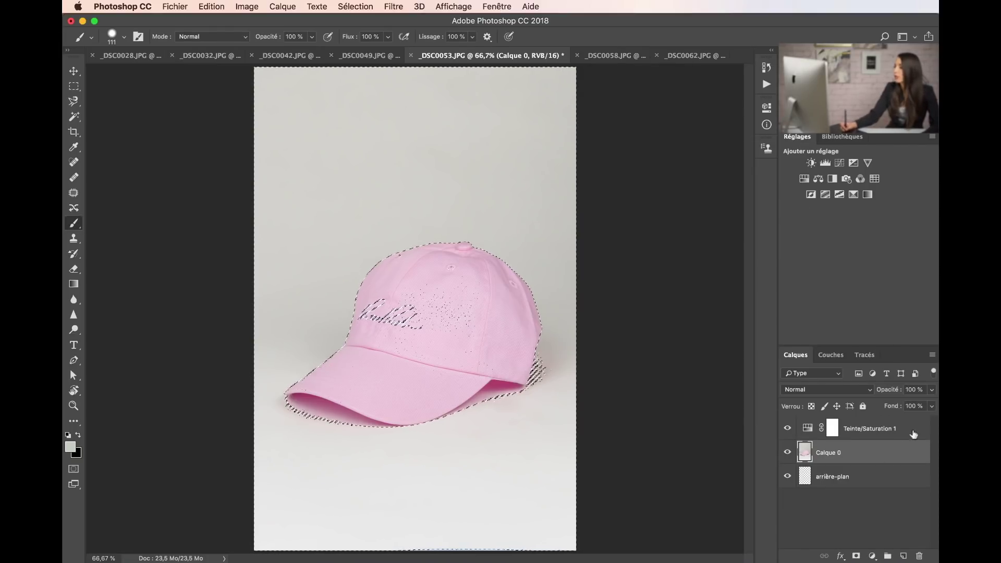
- Add a layer mask to Calque 0 from the selection, invert it to keep the cap, and display the mask
alt+click(856, 556)
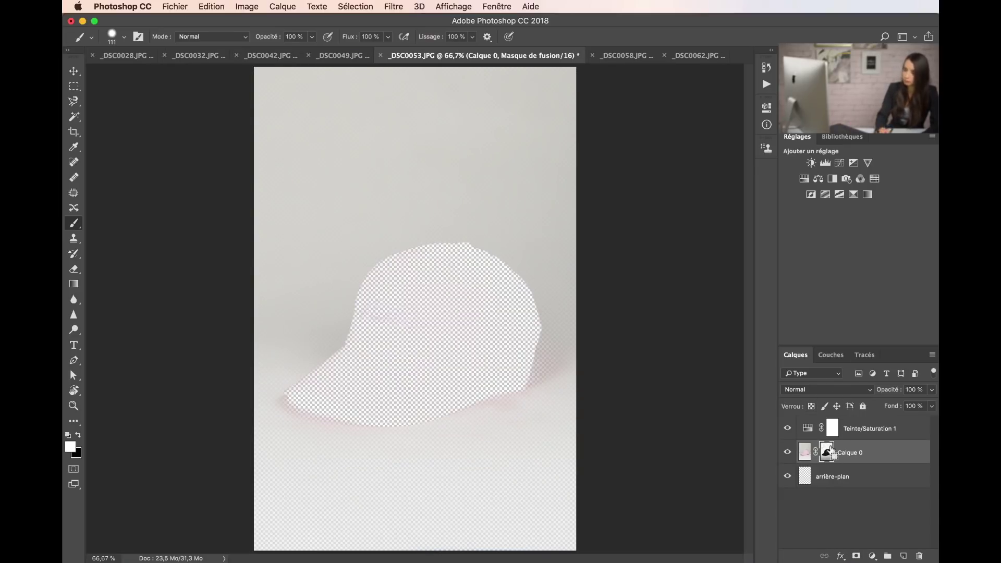
key(super+i)
alt+click(827, 454)
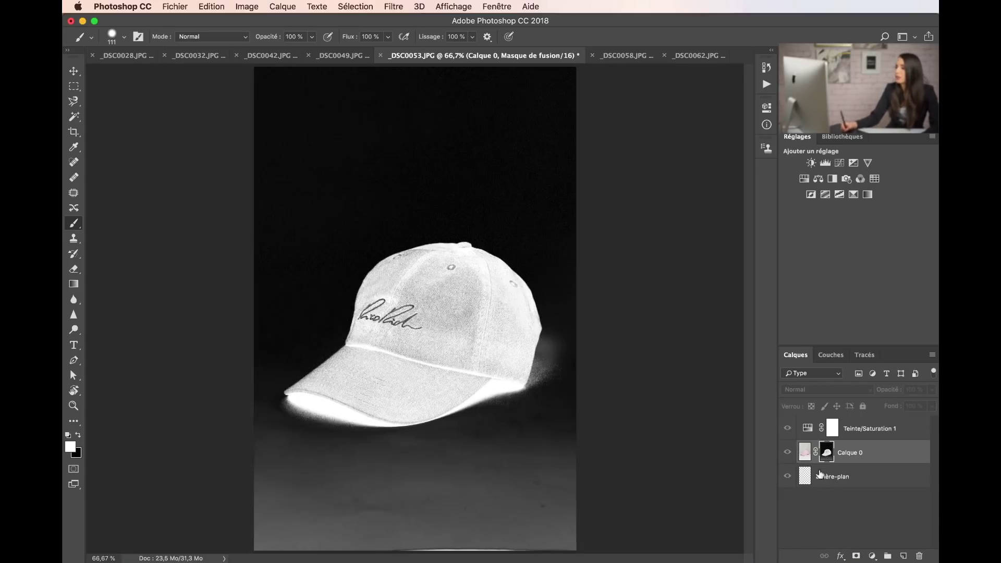
- Try dodging the cap's midtones in the mask, and burn the surrounding grey background to black with range Tons foncés at 50% exposure
click(74, 330)
mouse_move(426, 341)
mouse_down()
mouse_move(420, 268)
mouse_move(471, 360)
mouse_move(351, 382)
mouse_move(440, 375)
mouse_move(249, 462)
mouse_up()
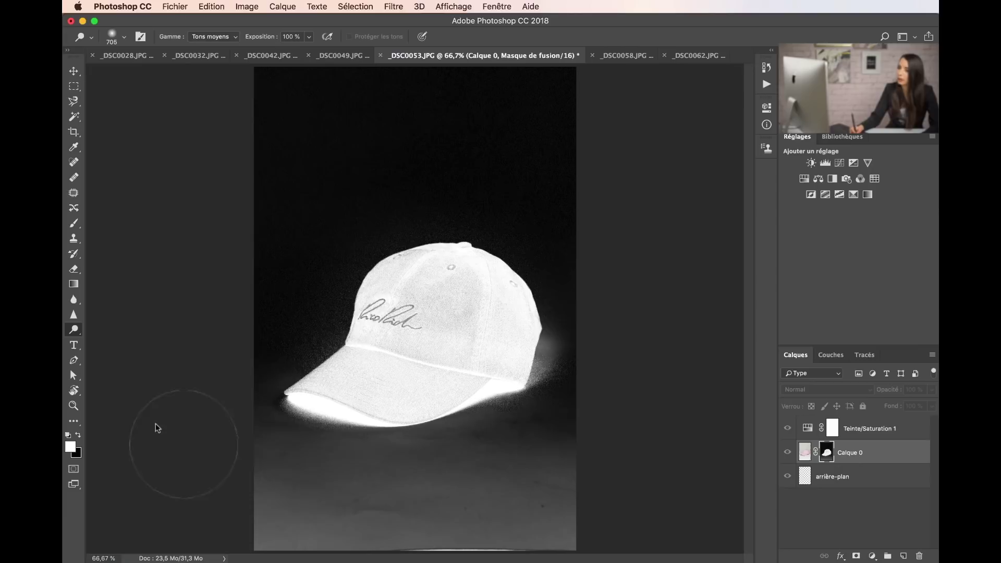
drag(82, 335, 125, 338)
mouse_move(448, 469)
mouse_down()
mouse_move(257, 527)
mouse_move(474, 223)
mouse_move(491, 531)
mouse_up()
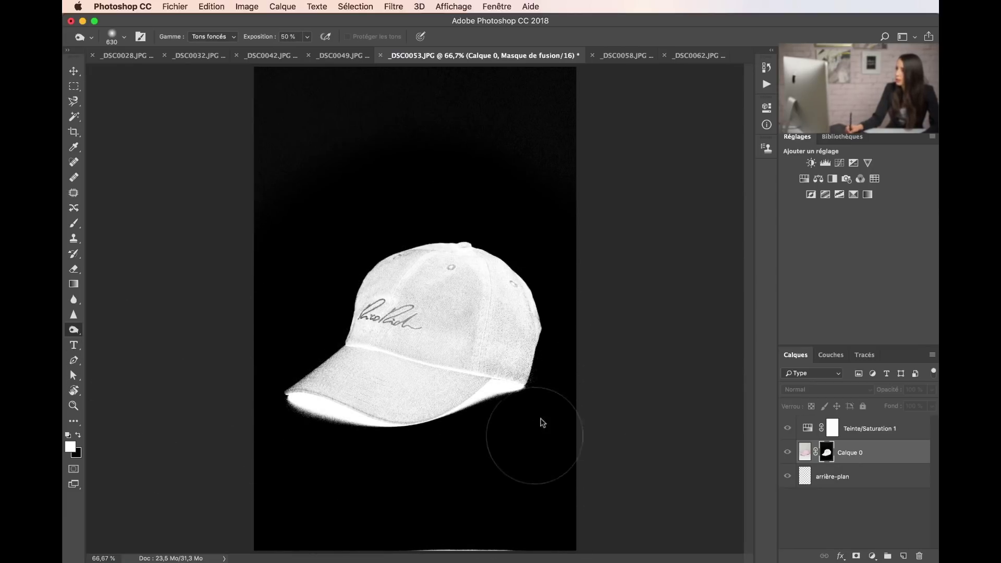
- Apply Levels to the Calque 0 mask with black input 54 and a strongly lowered white input to turn the cap's greys white
key(super+l)
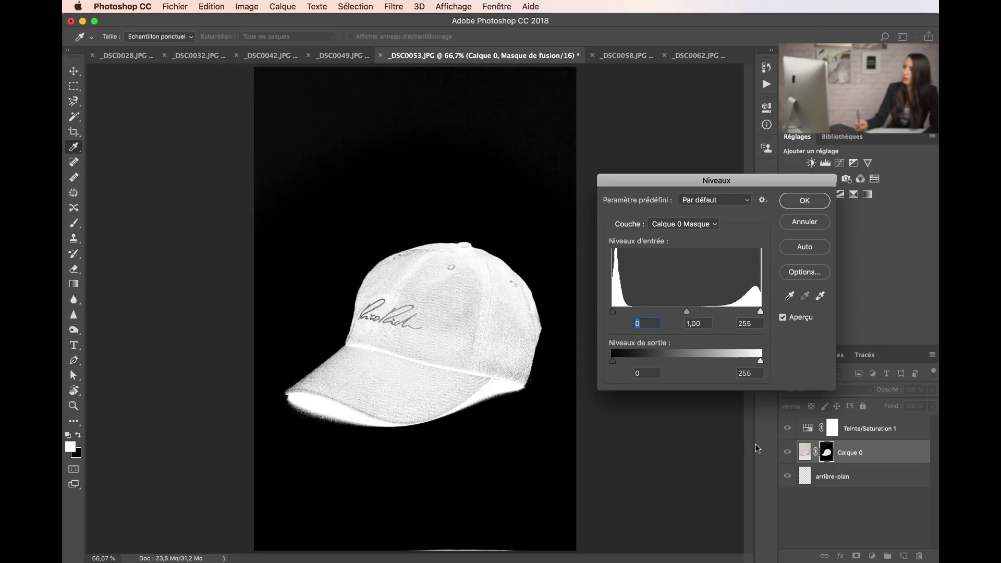
drag(612, 312, 643, 312)
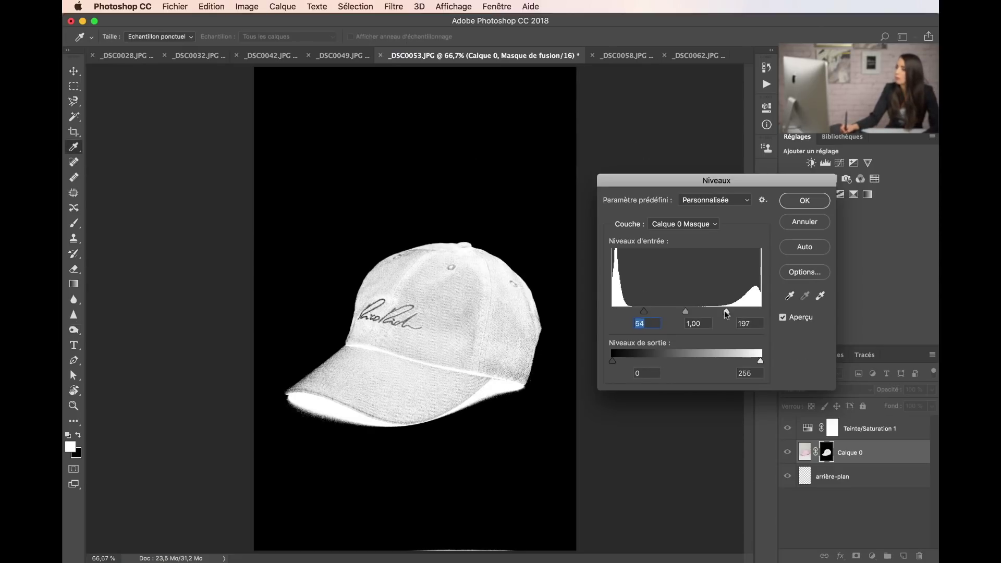
drag(760, 312, 707, 313)
click(811, 203)
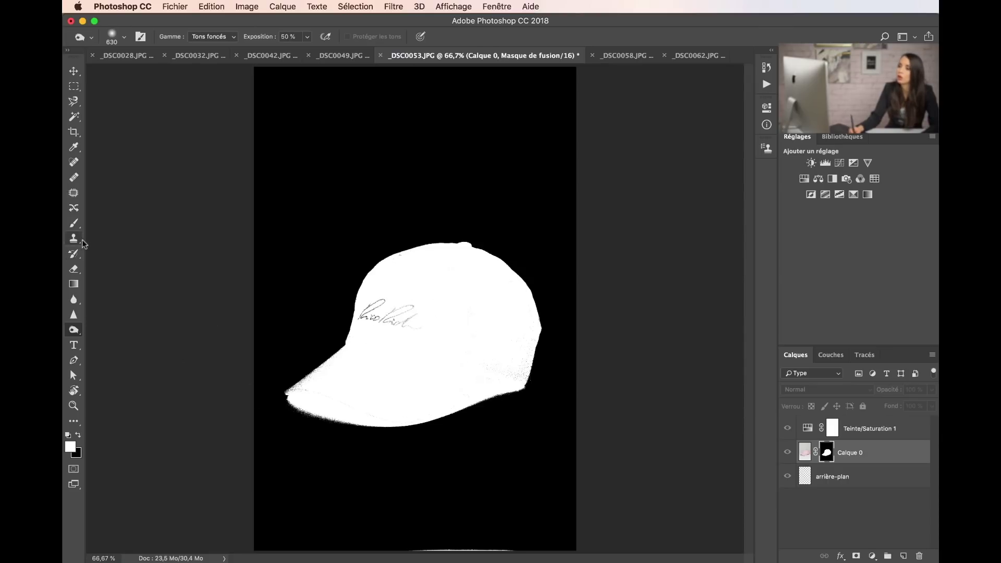
- Paint the cap's embroidered signature white in the mask with a 198 px brush, and return to the image view to check the cutout
click(74, 223)
drag(384, 330, 386, 322)
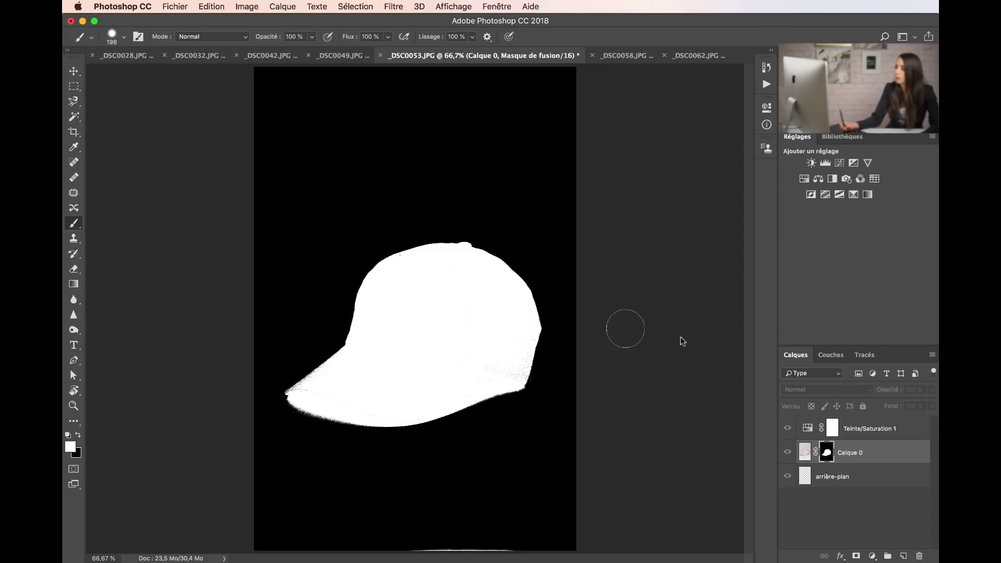
alt+click(827, 453)
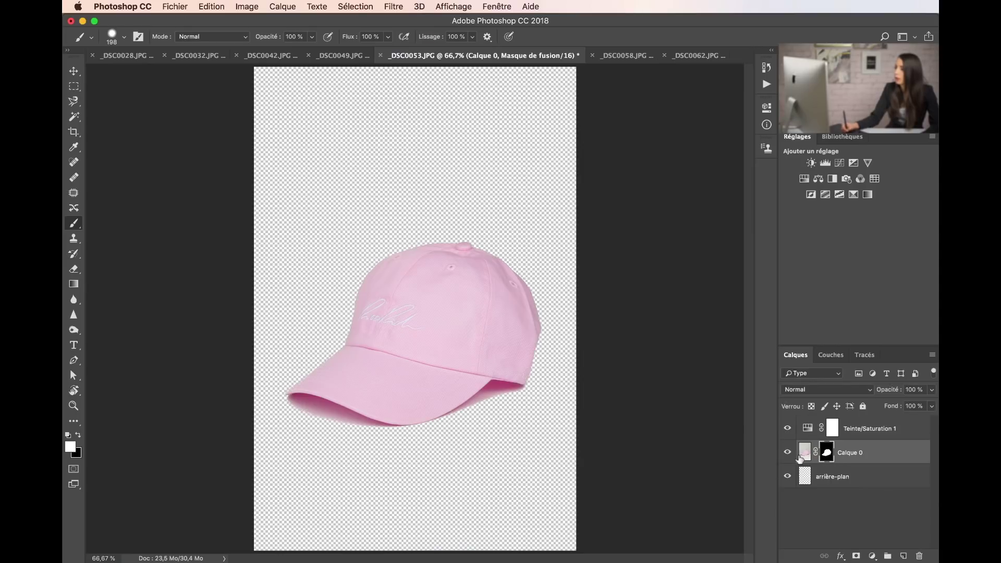
click(787, 453)
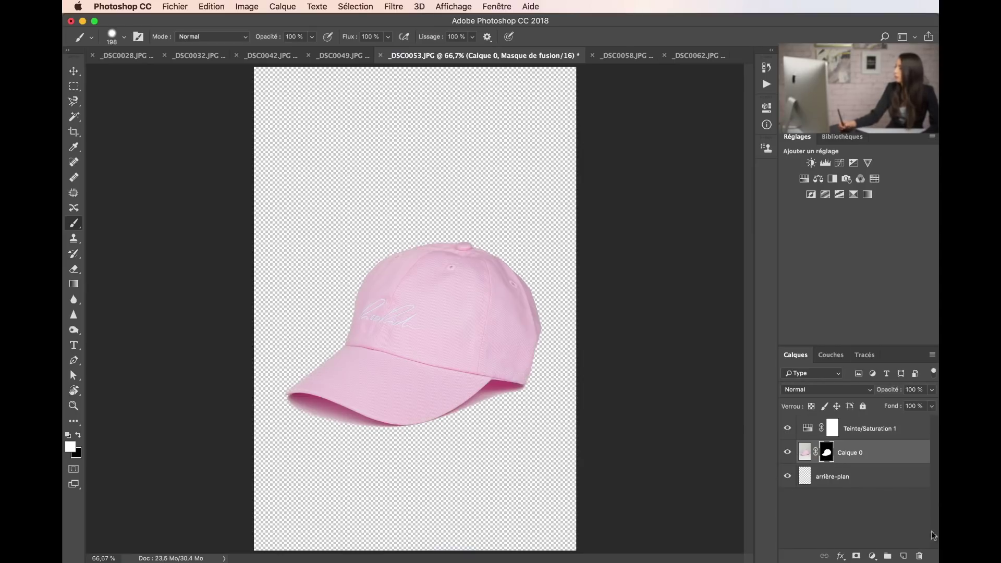